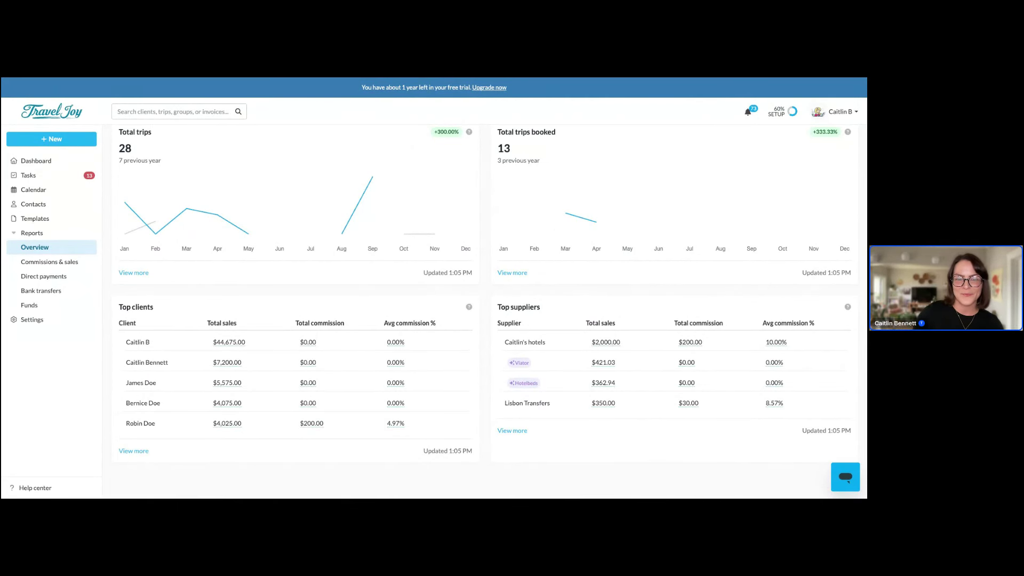
Open the Commissions & Sales report and view its Details, Trips, Clients and Suppliers breakdowns
{"action": "left_click", "coordinate": [79, 266]}
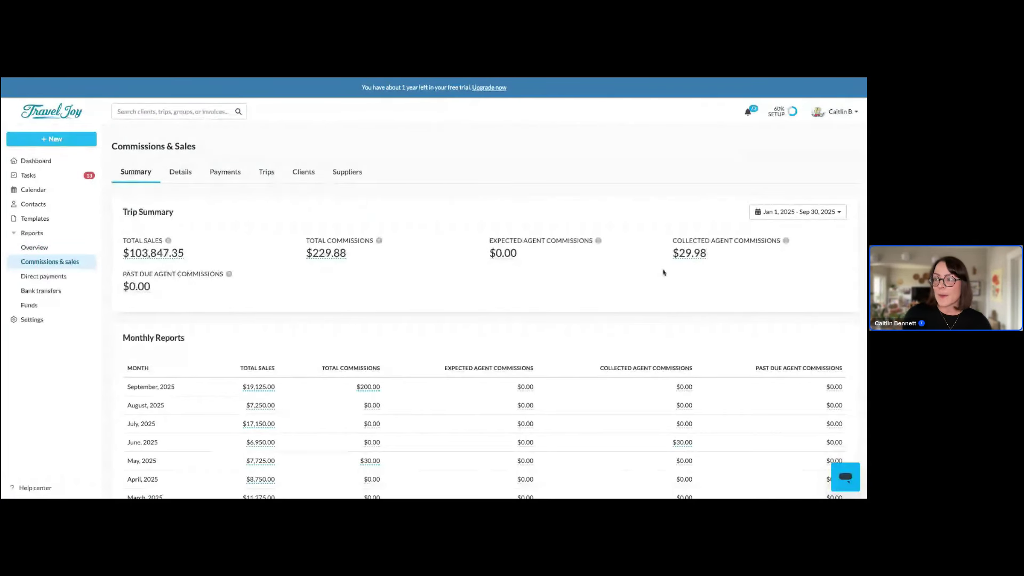
{"action": "left_click", "coordinate": [800, 216]}
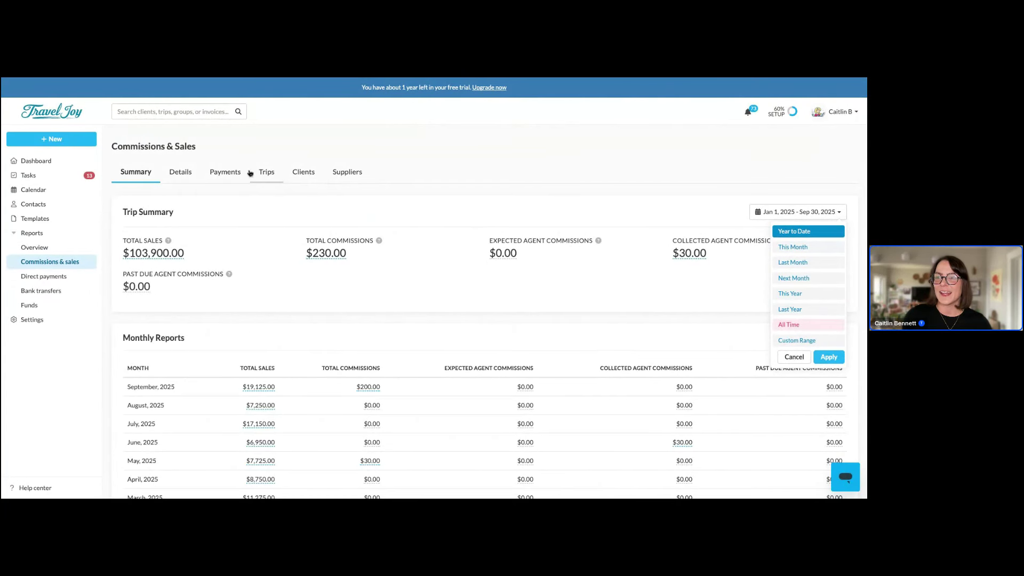
{"action": "left_click", "coordinate": [194, 175]}
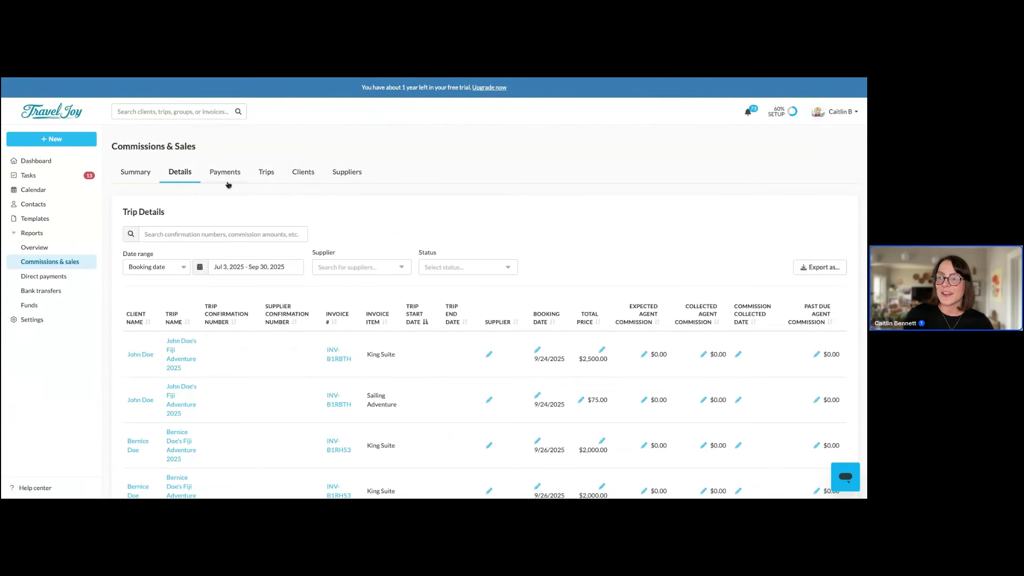
{"action": "left_click", "coordinate": [264, 173]}
{"action": "left_click", "coordinate": [306, 178]}
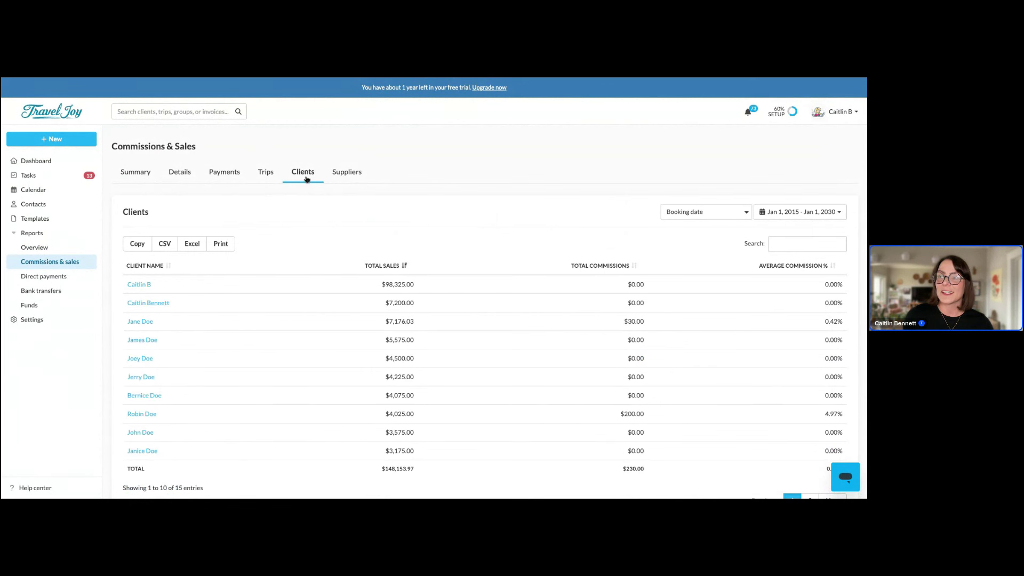
{"action": "left_click", "coordinate": [345, 182]}
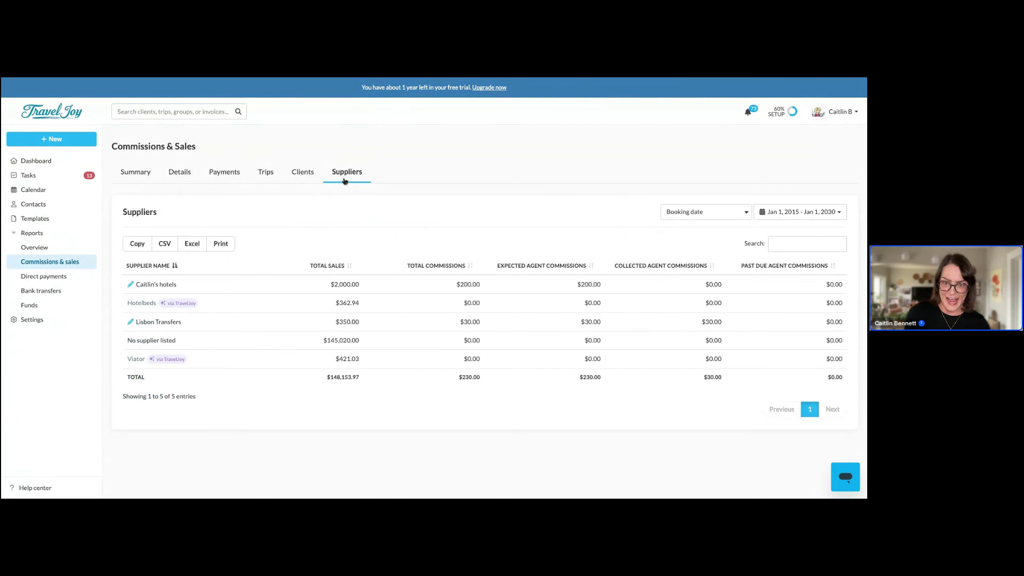
Check the date-range presets without changing the range, then expand the Settings sections
{"action": "left_click", "coordinate": [761, 212]}
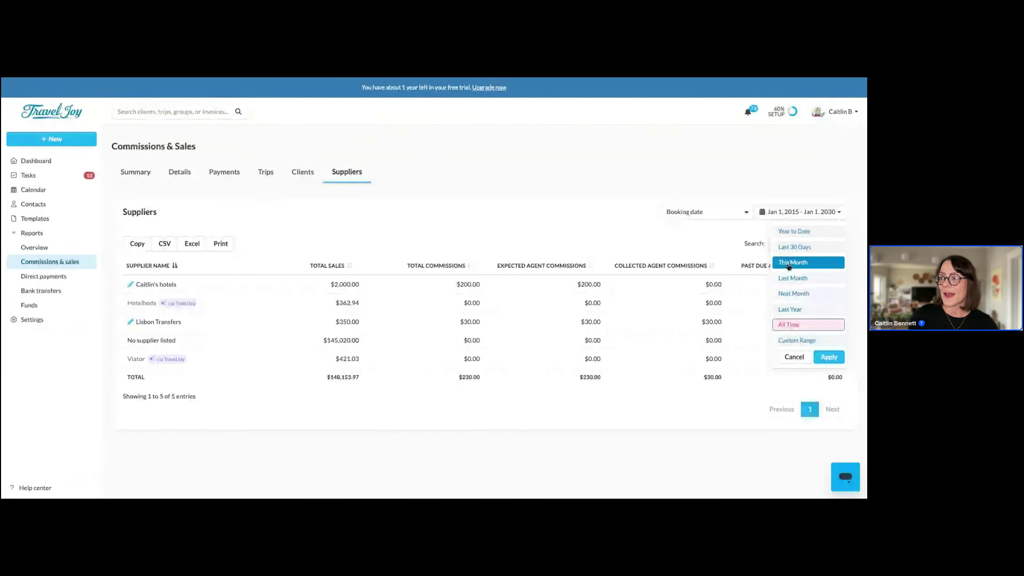
{"action": "left_click", "coordinate": [516, 178]}
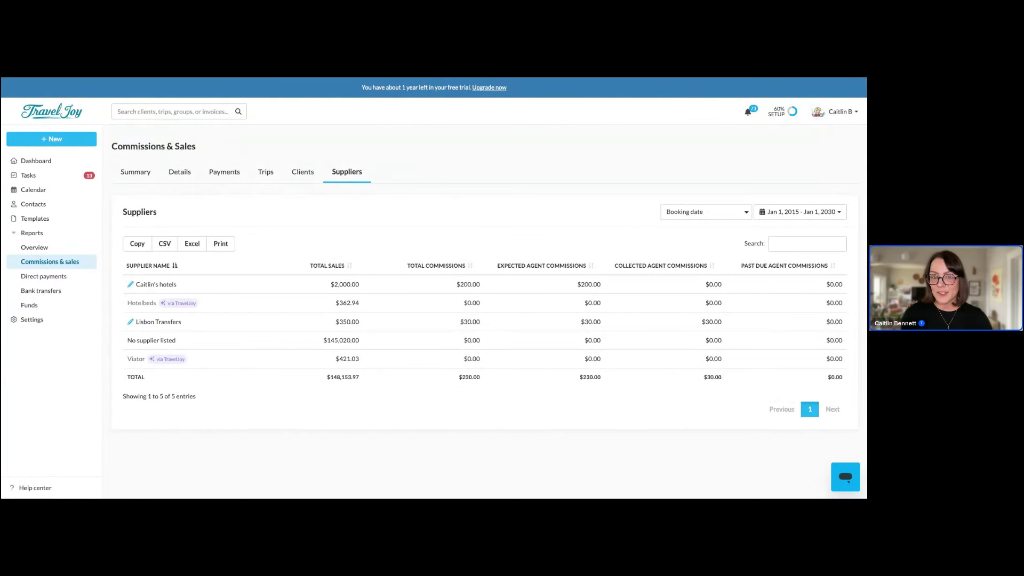
{"action": "left_click", "coordinate": [41, 320]}
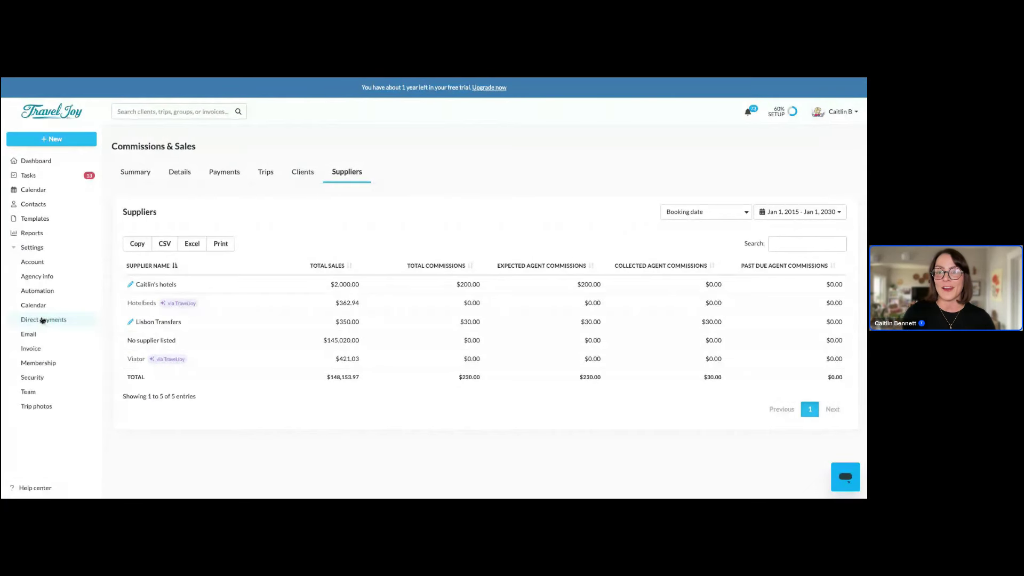
Open the Automation settings and scroll down to the client payment reminders
{"action": "left_click", "coordinate": [40, 291]}
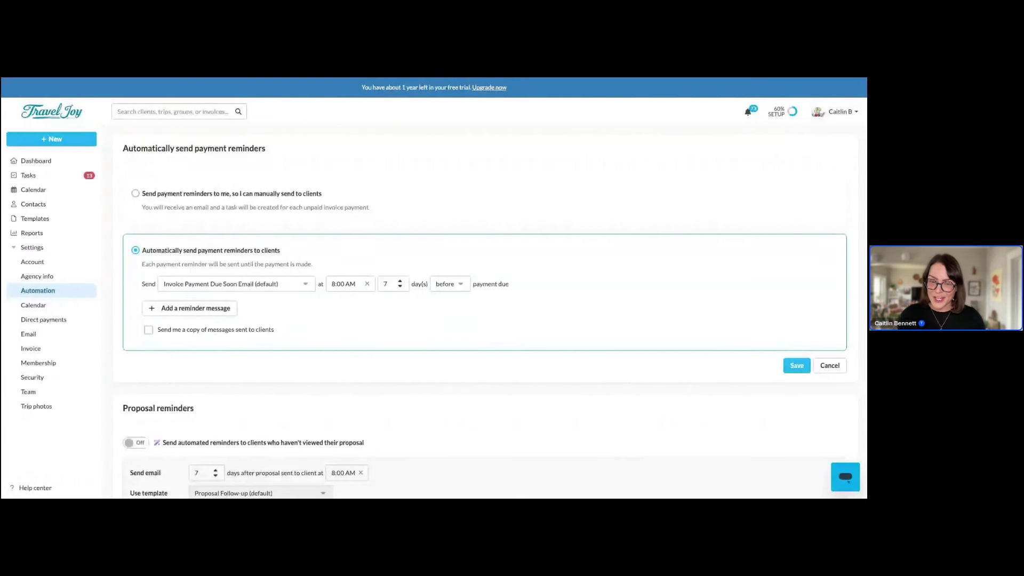
{"action": "scroll", "coordinate": [208, 363], "scroll_direction": "down", "scroll_amount": 1}
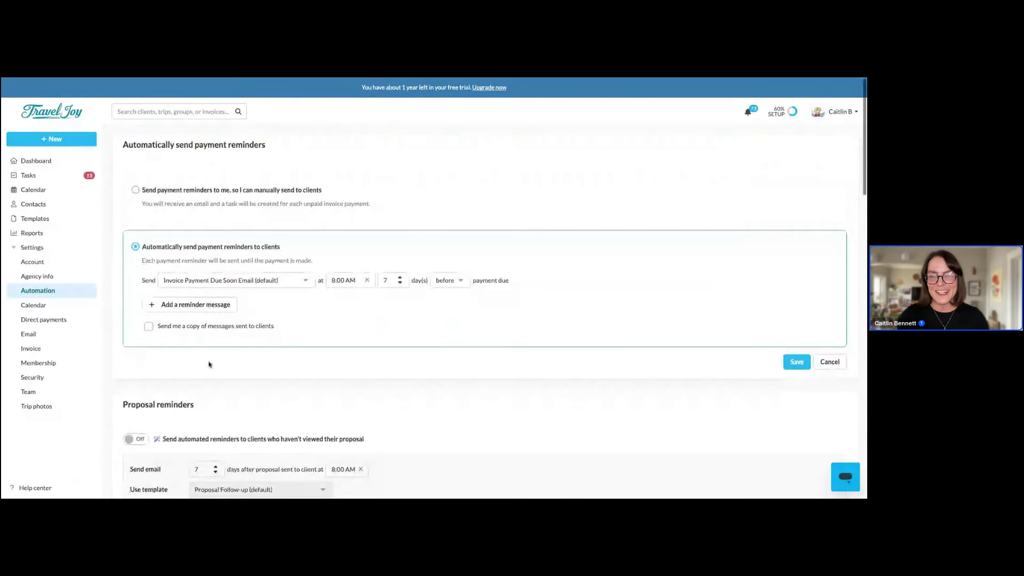
{"action": "scroll", "coordinate": [357, 304], "scroll_direction": "down", "scroll_amount": 1}
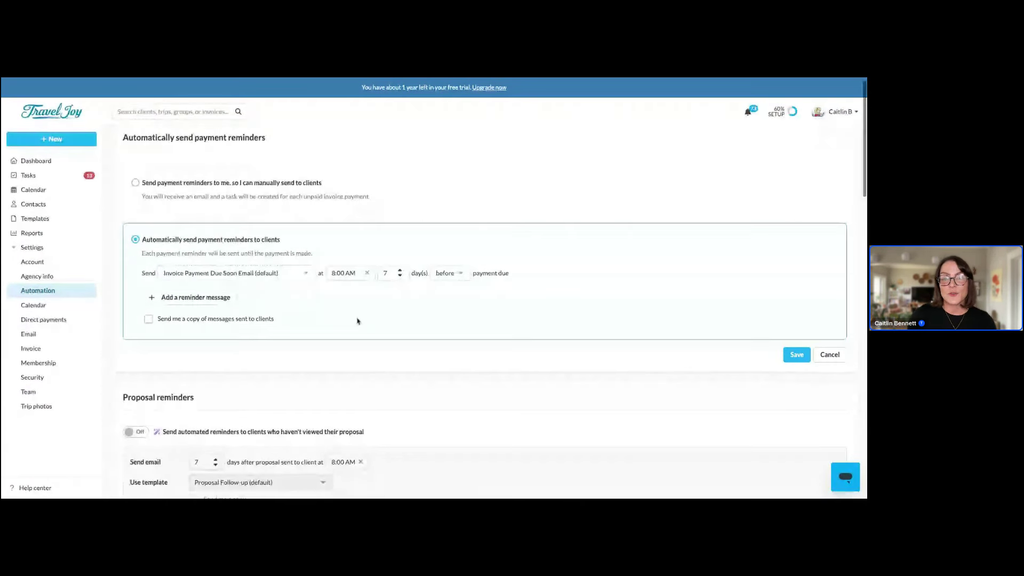
{"action": "scroll", "coordinate": [351, 336], "scroll_direction": "down", "scroll_amount": 2}
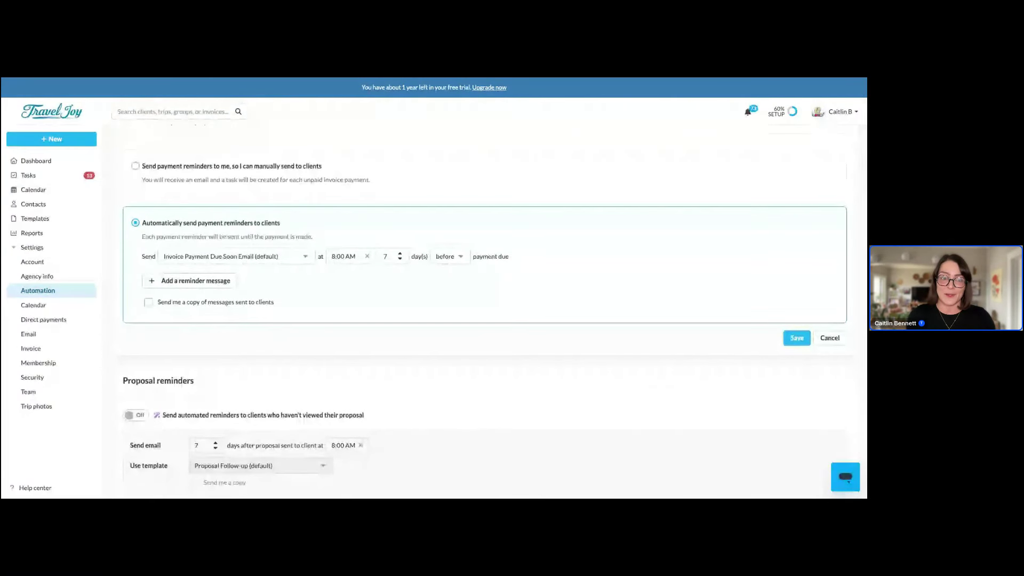
{"action": "scroll", "coordinate": [485, 324], "scroll_direction": "down", "scroll_amount": 1}
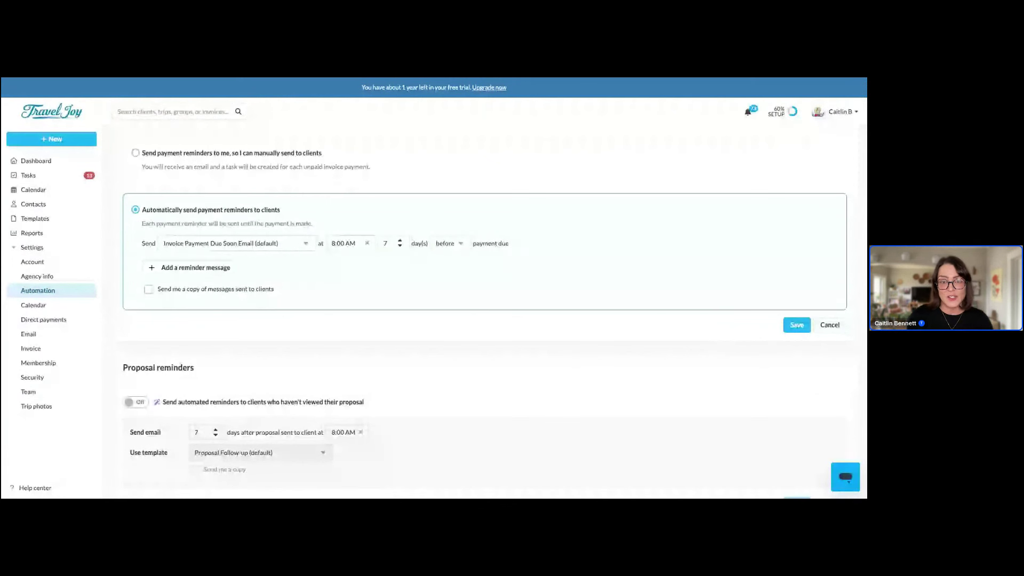
{"action": "scroll", "coordinate": [484, 298], "scroll_direction": "down", "scroll_amount": 1}
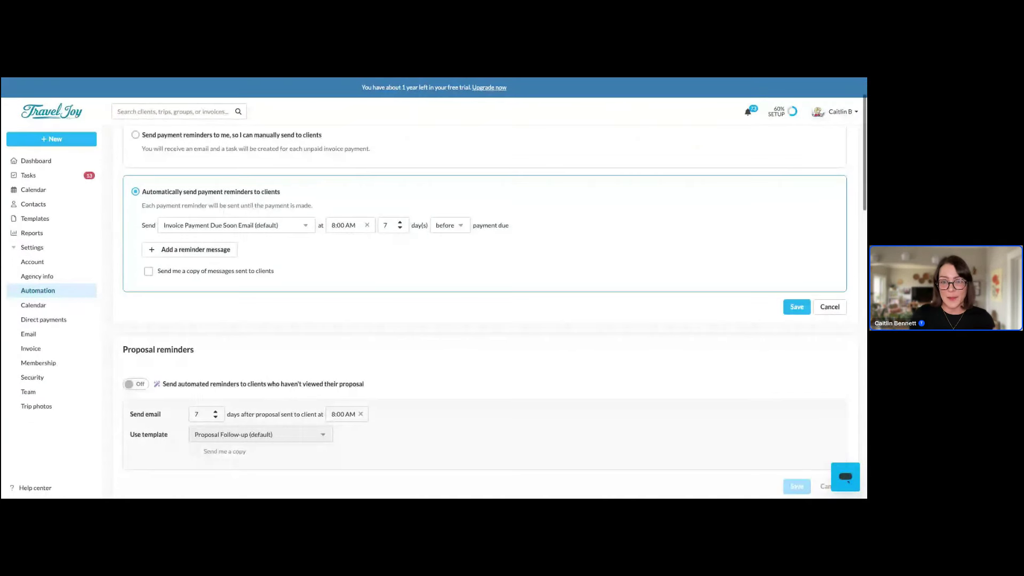
{"action": "scroll", "coordinate": [485, 298], "scroll_direction": "down", "scroll_amount": 1}
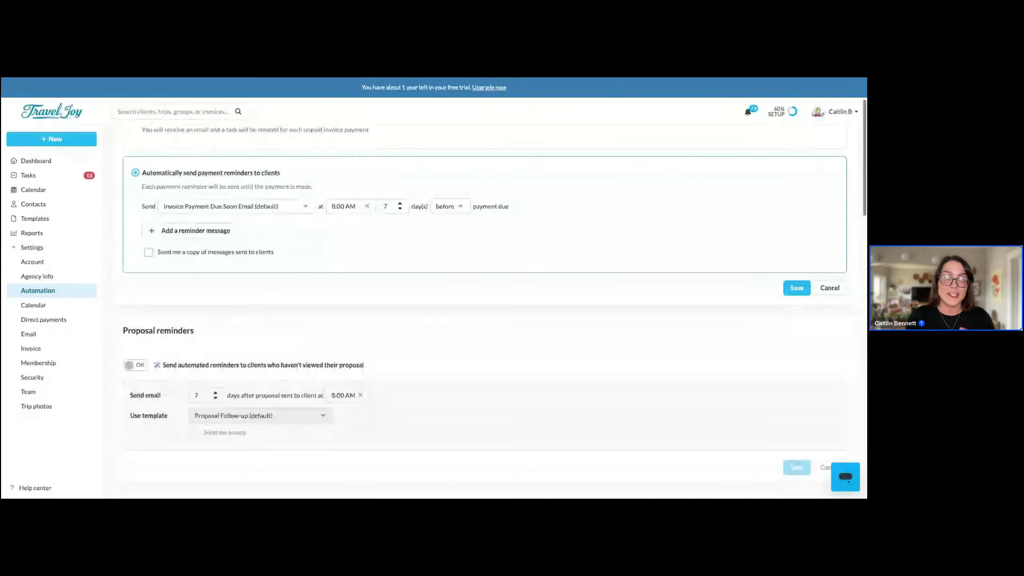
{"action": "scroll", "coordinate": [485, 299], "scroll_direction": "down", "scroll_amount": 1}
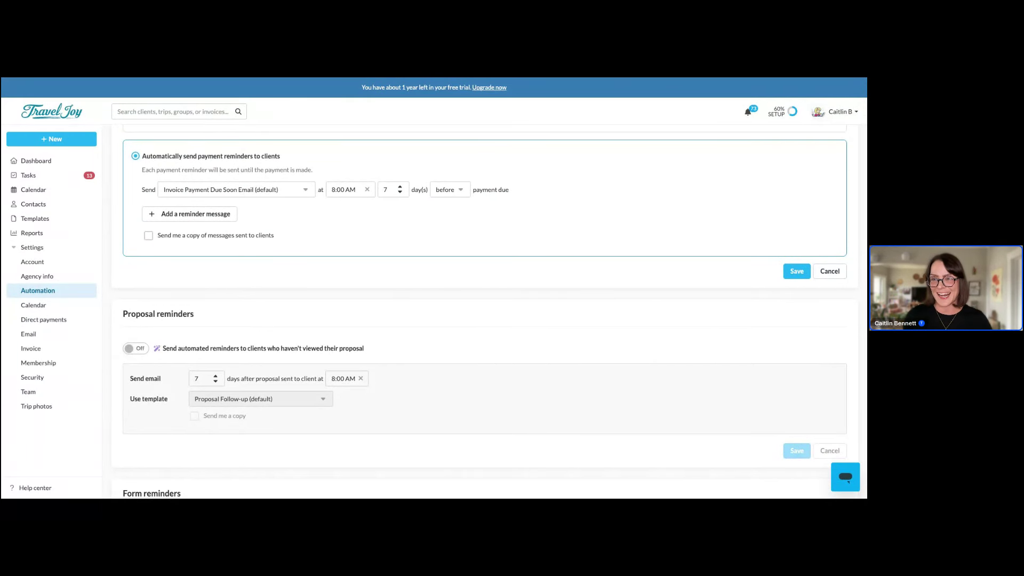
{"action": "scroll", "coordinate": [327, 264], "scroll_direction": "up", "scroll_amount": 3}
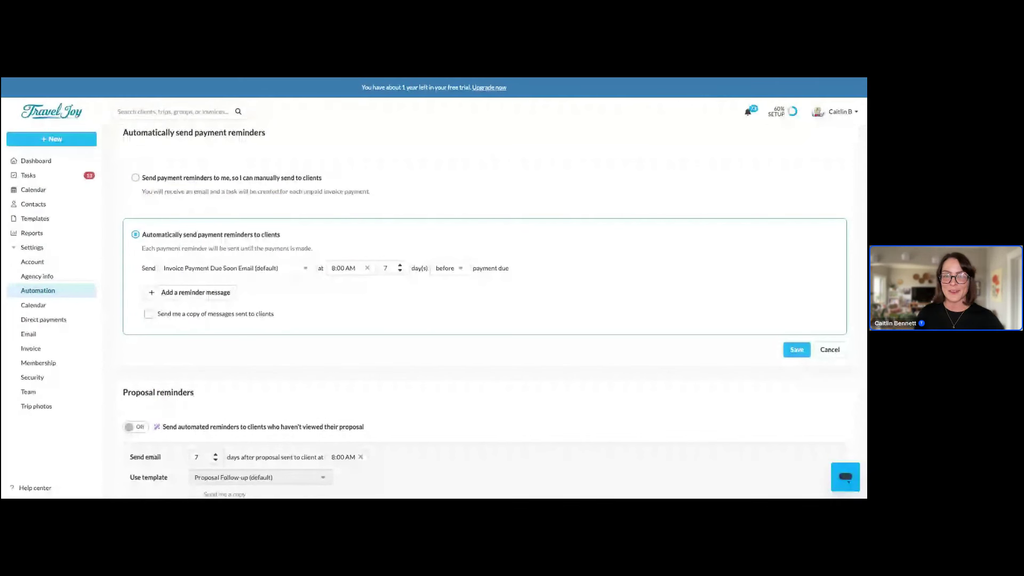
Add a second Invoice Payment Due Soon reminder sent 7 days before payment is due
{"action": "left_click", "coordinate": [203, 294]}
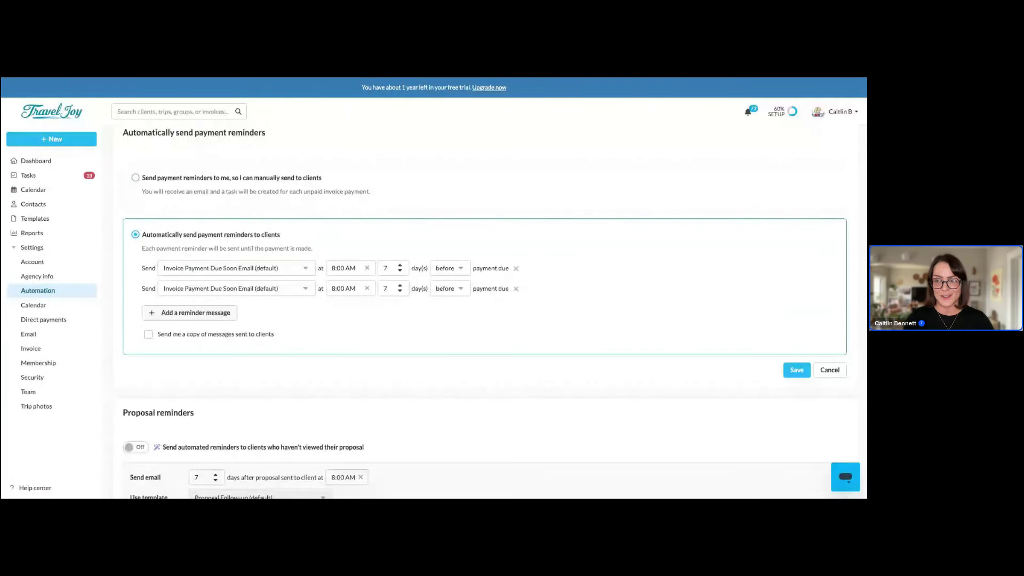
{"action": "scroll", "coordinate": [273, 340], "scroll_direction": "down", "scroll_amount": 5}
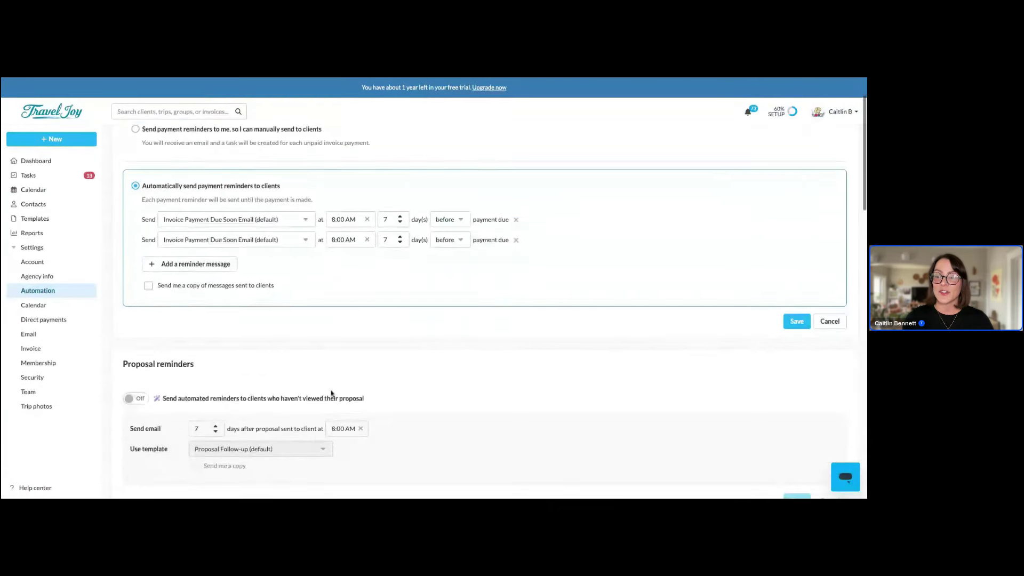
{"action": "scroll", "coordinate": [491, 301], "scroll_direction": "down", "scroll_amount": 2}
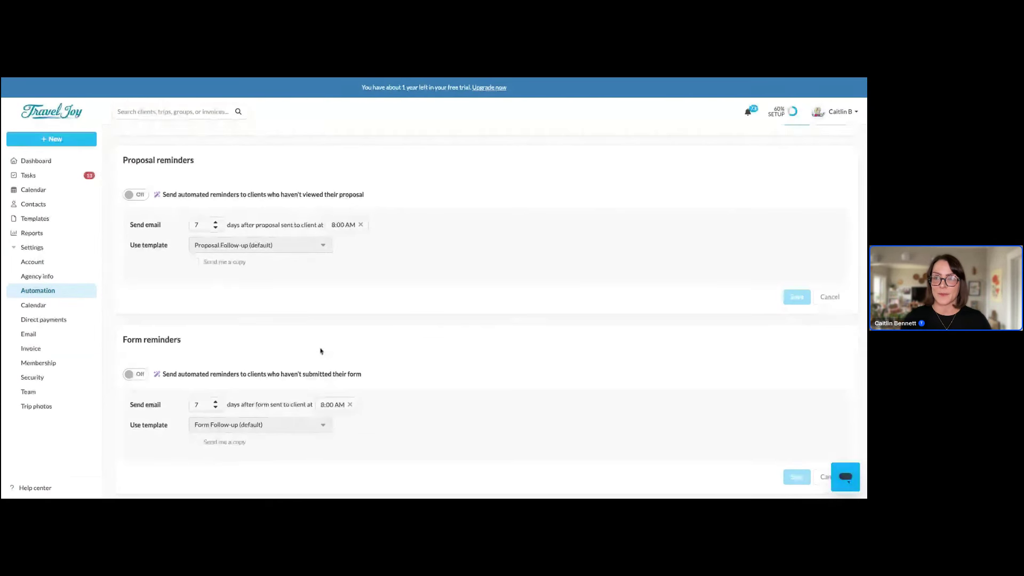
Switch on the automated proposal and form reminders, then return to the Dashboard
{"action": "left_click", "coordinate": [139, 198]}
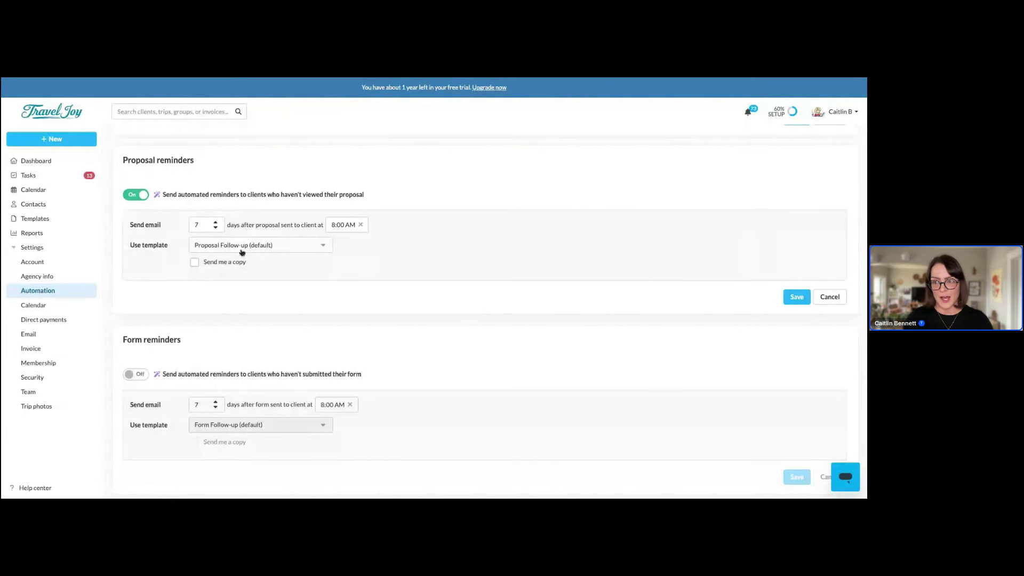
{"action": "scroll", "coordinate": [224, 327], "scroll_direction": "down", "scroll_amount": 1}
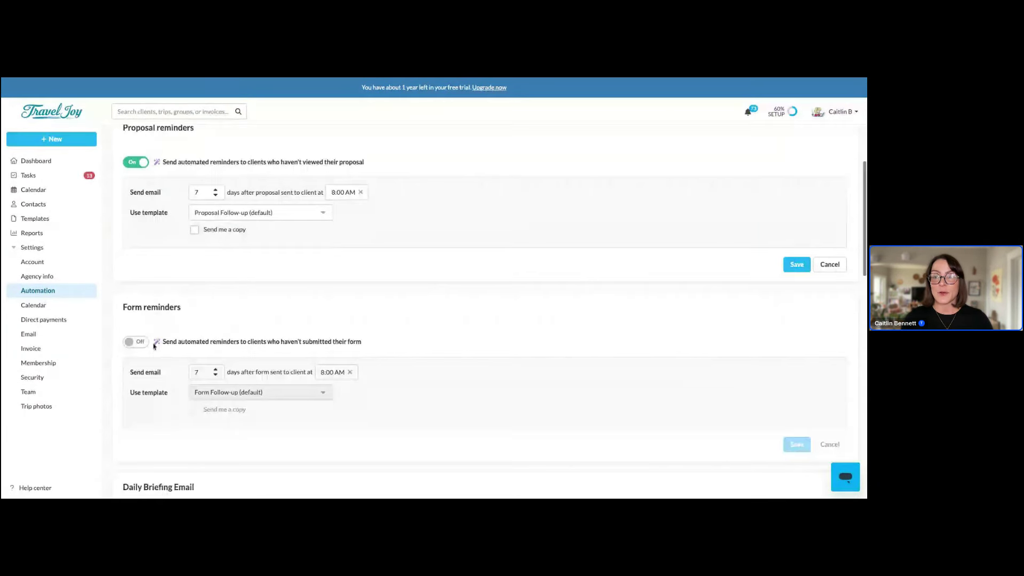
{"action": "left_click", "coordinate": [136, 344]}
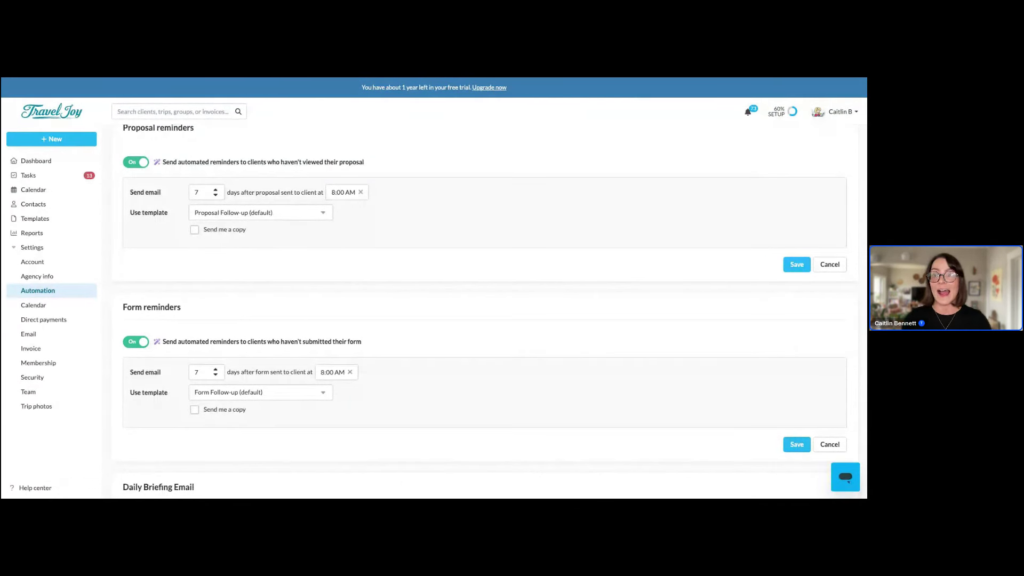
{"action": "left_click", "coordinate": [53, 161]}
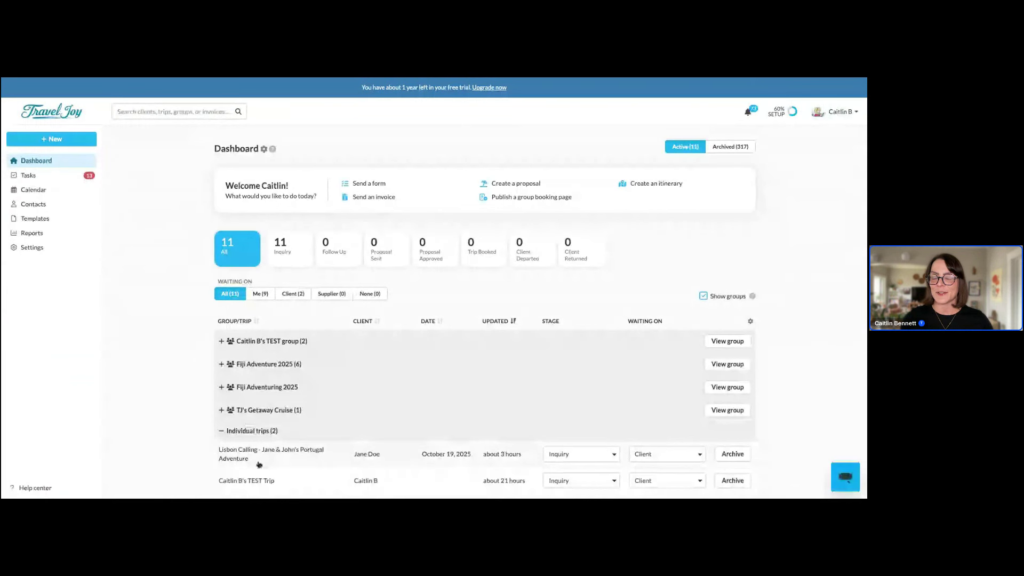
Start a new Client Inquiry form for the Lisbon Calling trip, addressed to both travellers
{"action": "left_click", "coordinate": [259, 463]}
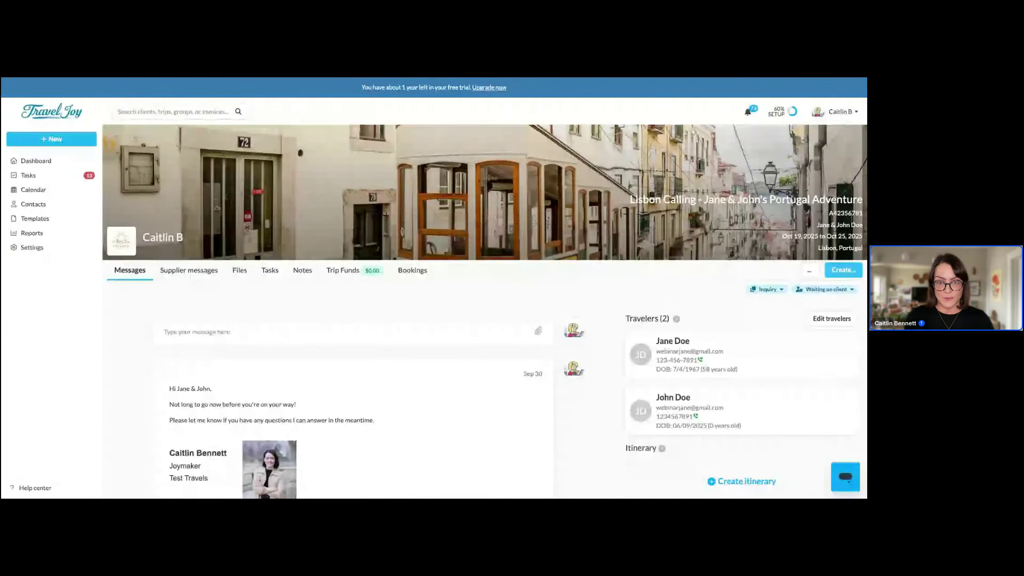
{"action": "left_click", "coordinate": [844, 270]}
{"action": "left_click", "coordinate": [804, 308]}
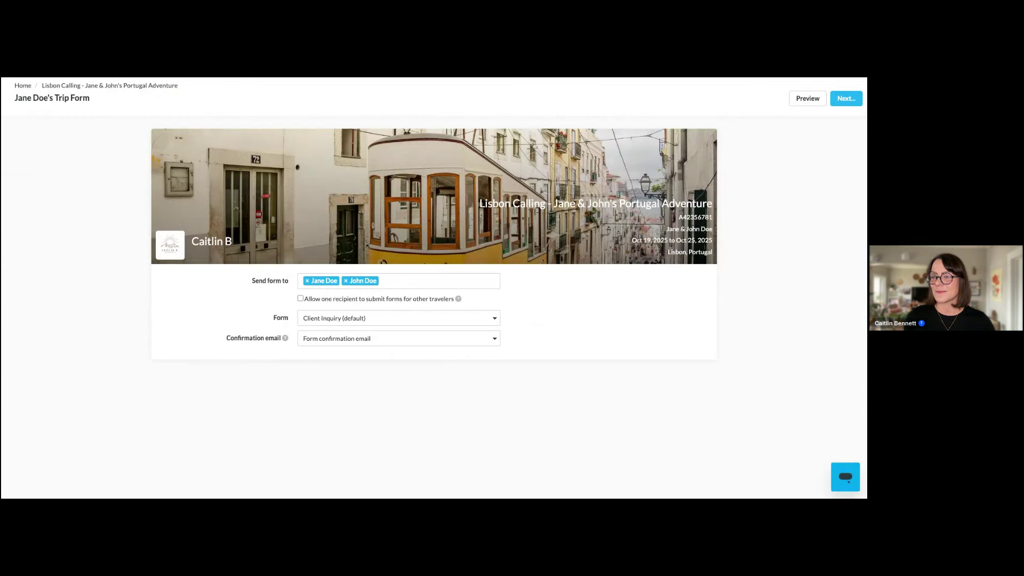
Review the email that accompanies the form, then close it without sending
{"action": "left_click", "coordinate": [838, 105]}
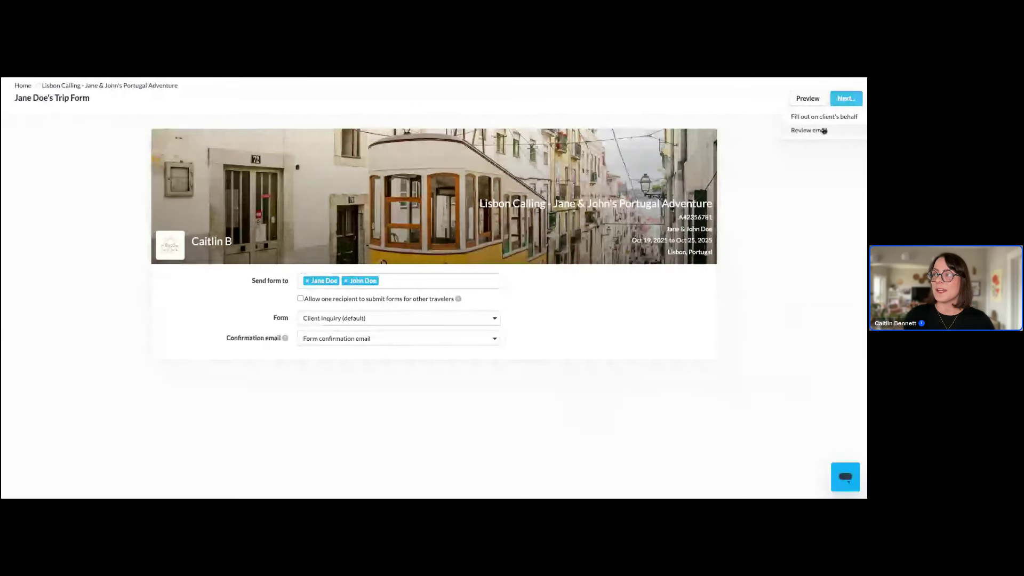
{"action": "left_click", "coordinate": [824, 131]}
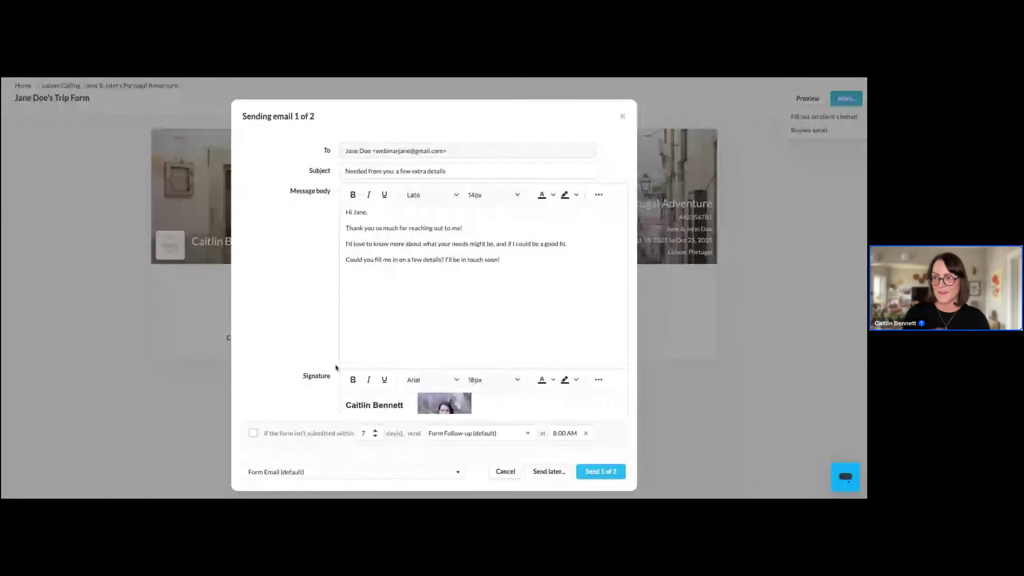
{"action": "scroll", "coordinate": [336, 368], "scroll_direction": "down", "scroll_amount": 2}
{"action": "scroll", "coordinate": [330, 397], "scroll_direction": "down", "scroll_amount": 1}
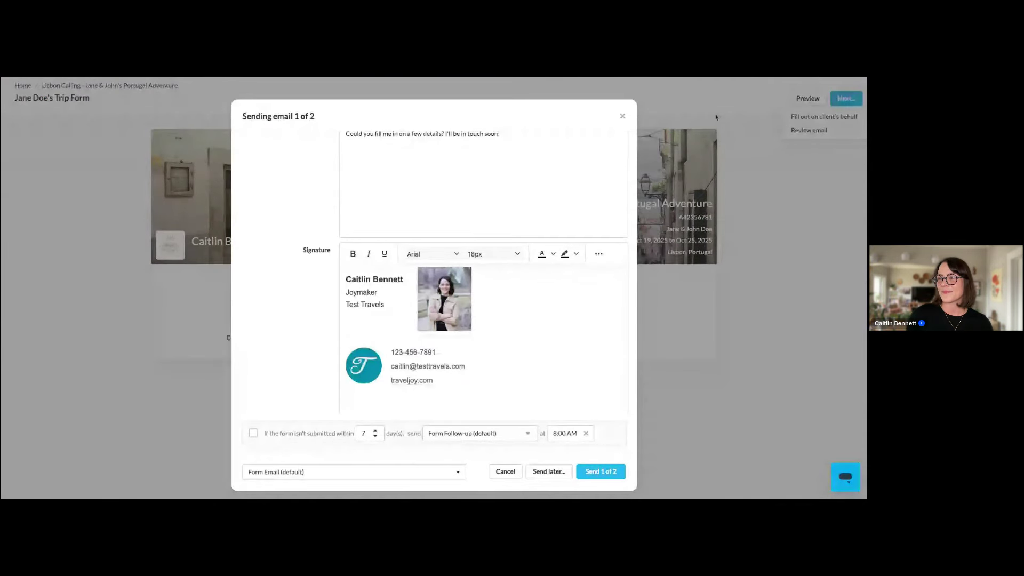
{"action": "left_click", "coordinate": [622, 116]}
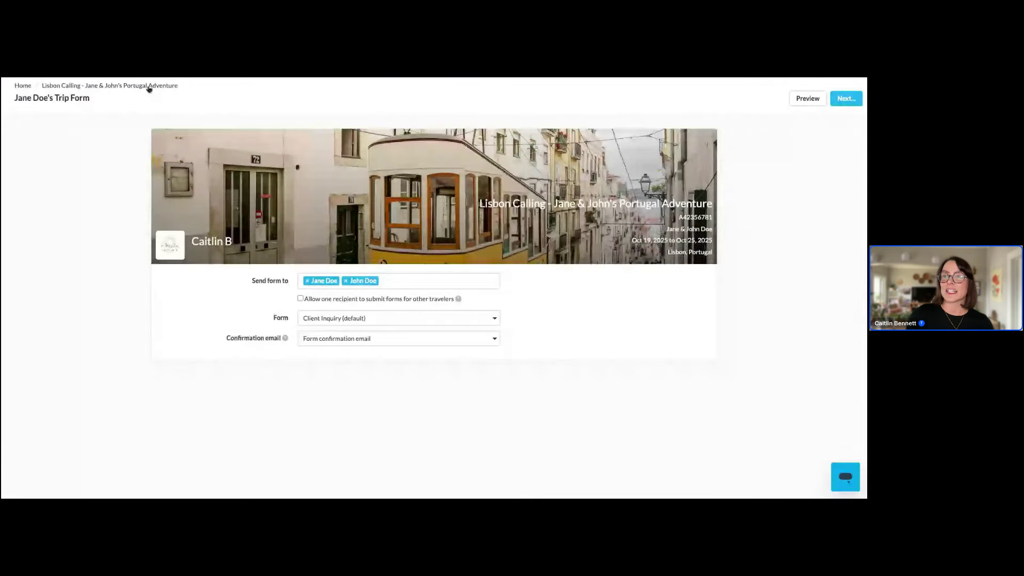
Create a new untitled smart proposal for the Lisbon Calling trip
{"action": "left_click", "coordinate": [149, 87]}
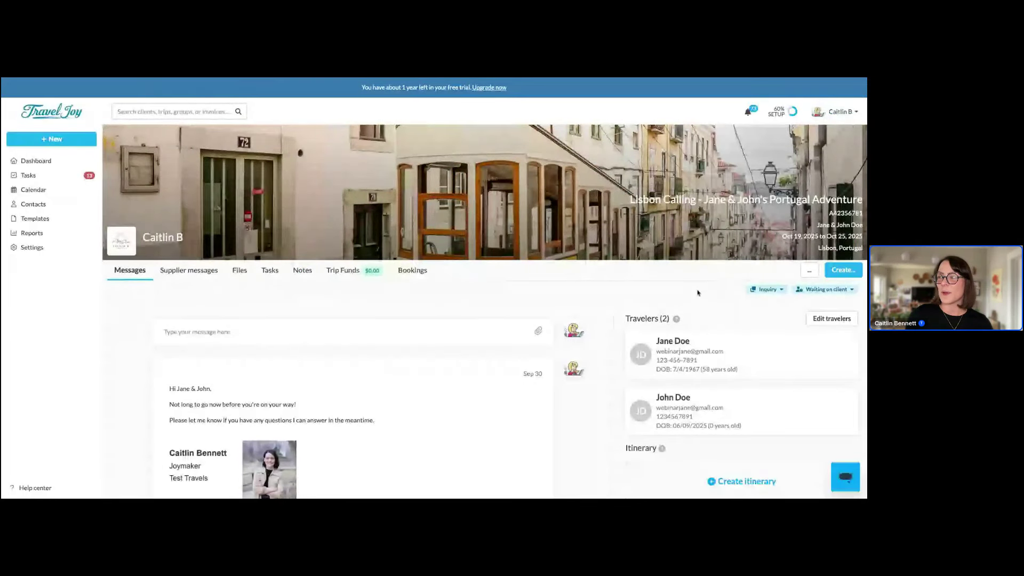
{"action": "left_click", "coordinate": [843, 276]}
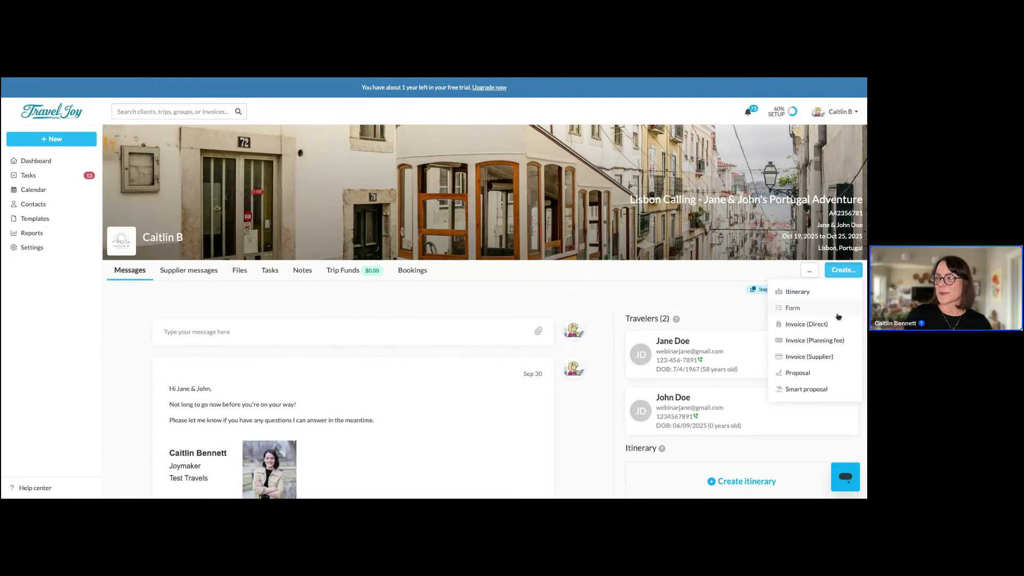
{"action": "left_click", "coordinate": [809, 389]}
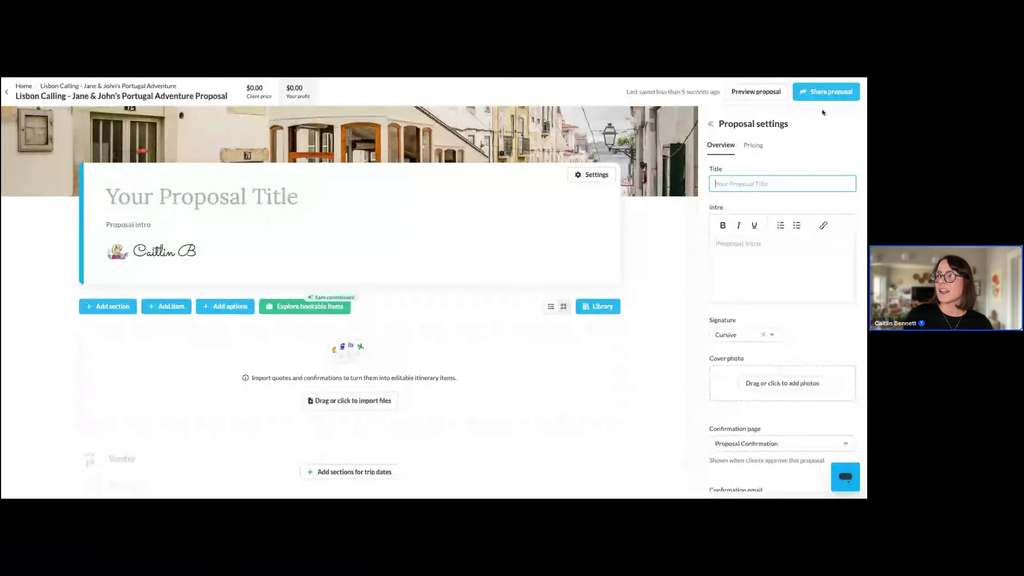
Preview the proposal's sending email, close it unsent, and return Home
{"action": "left_click", "coordinate": [826, 91]}
{"action": "left_click", "coordinate": [819, 113]}
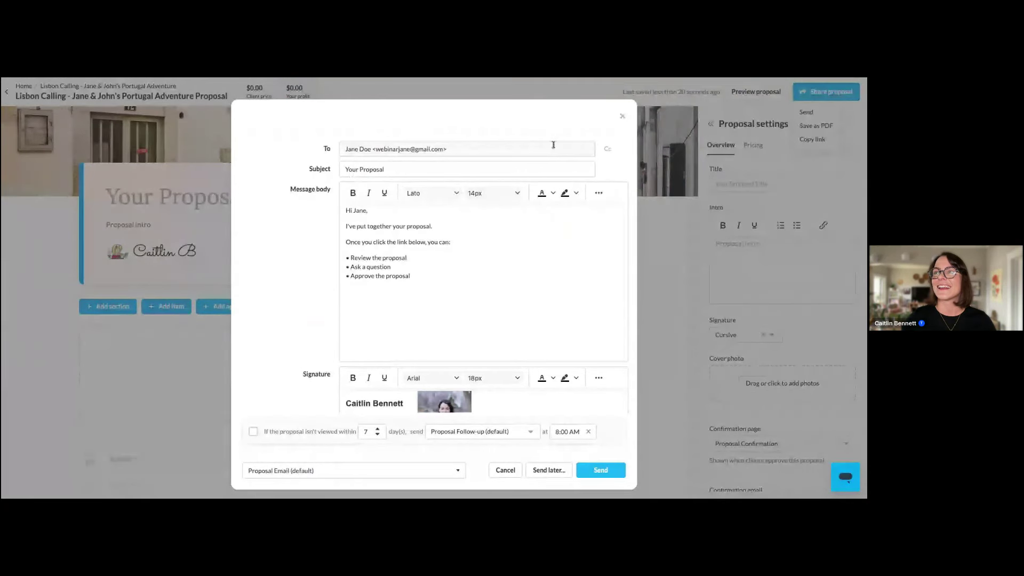
{"action": "left_click", "coordinate": [621, 117]}
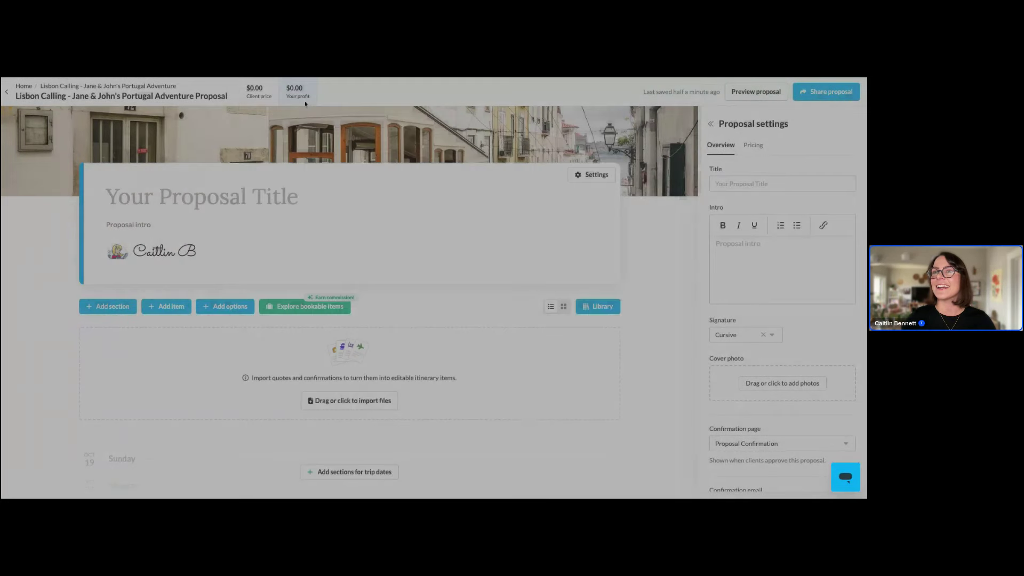
{"action": "left_click", "coordinate": [28, 87]}
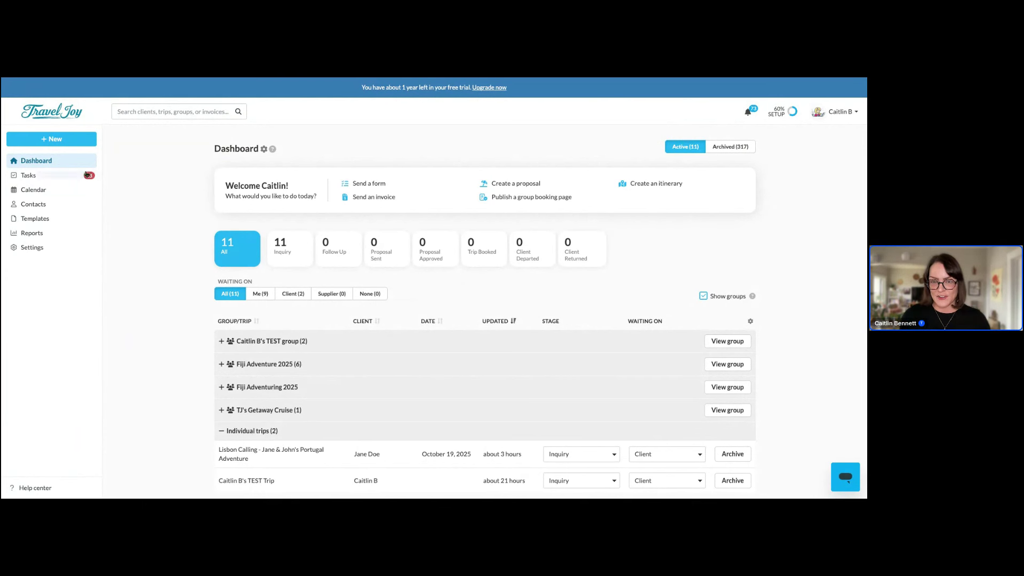
Save a client's contact card with its Sibling relationship and open the sibling's contact record
{"action": "left_click", "coordinate": [45, 204]}
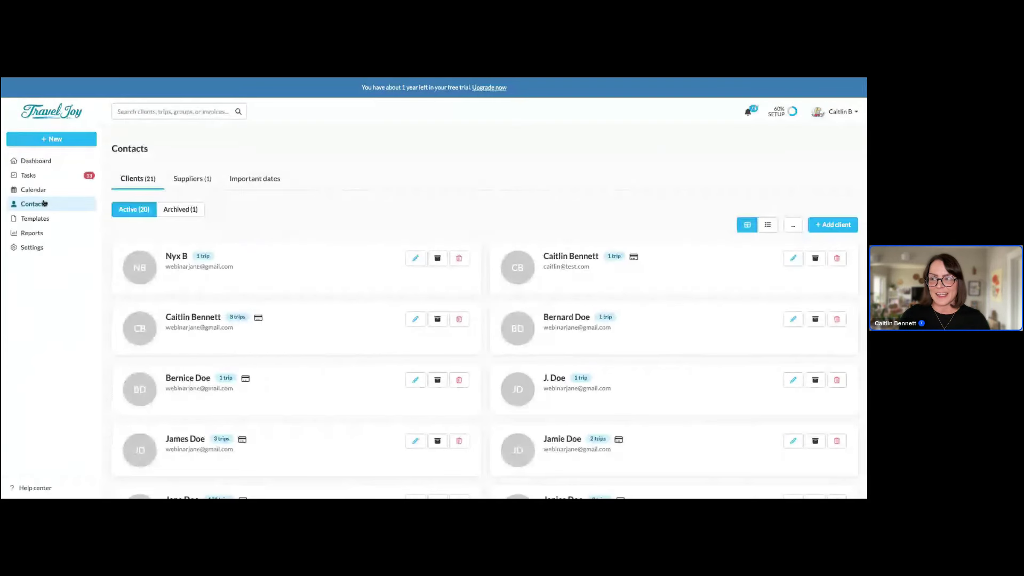
{"action": "left_click", "coordinate": [562, 354]}
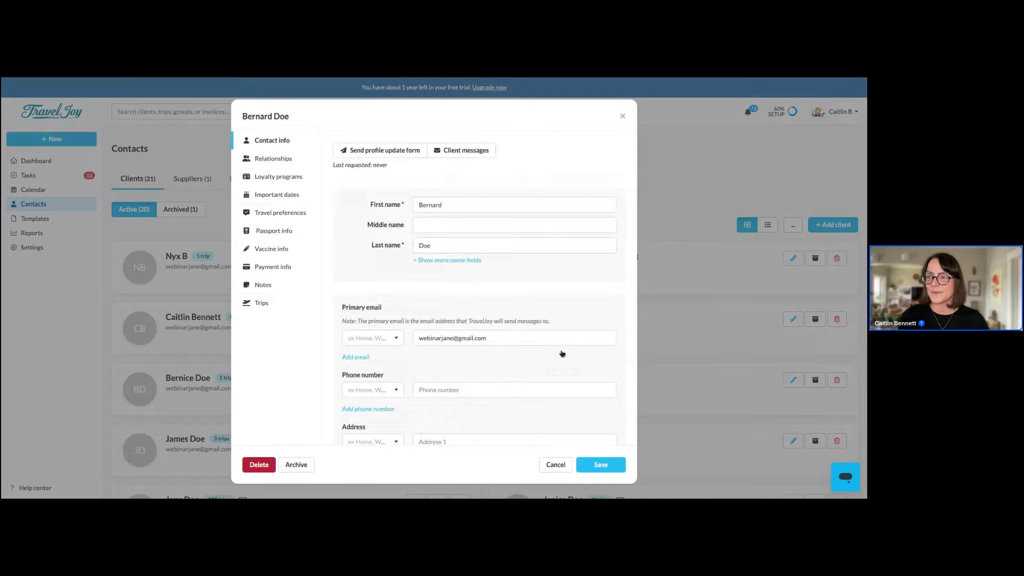
{"action": "left_click", "coordinate": [295, 161]}
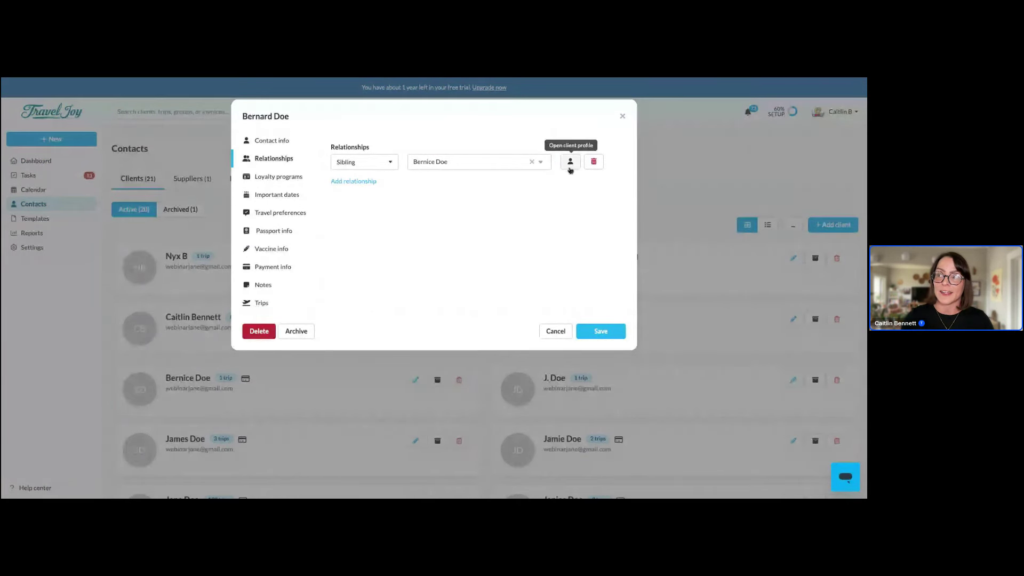
{"action": "left_click", "coordinate": [572, 162]}
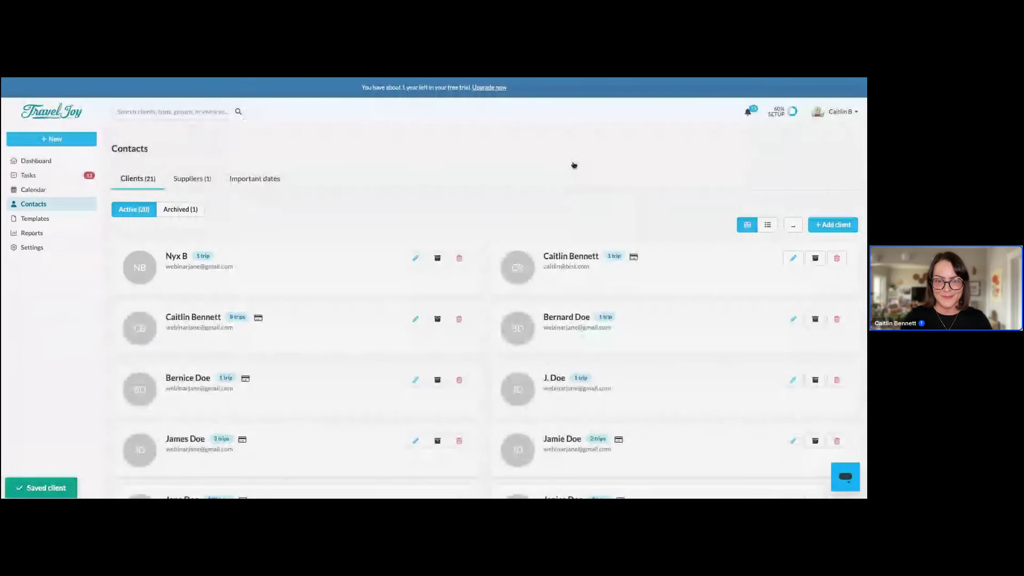
{"action": "left_click", "coordinate": [416, 380]}
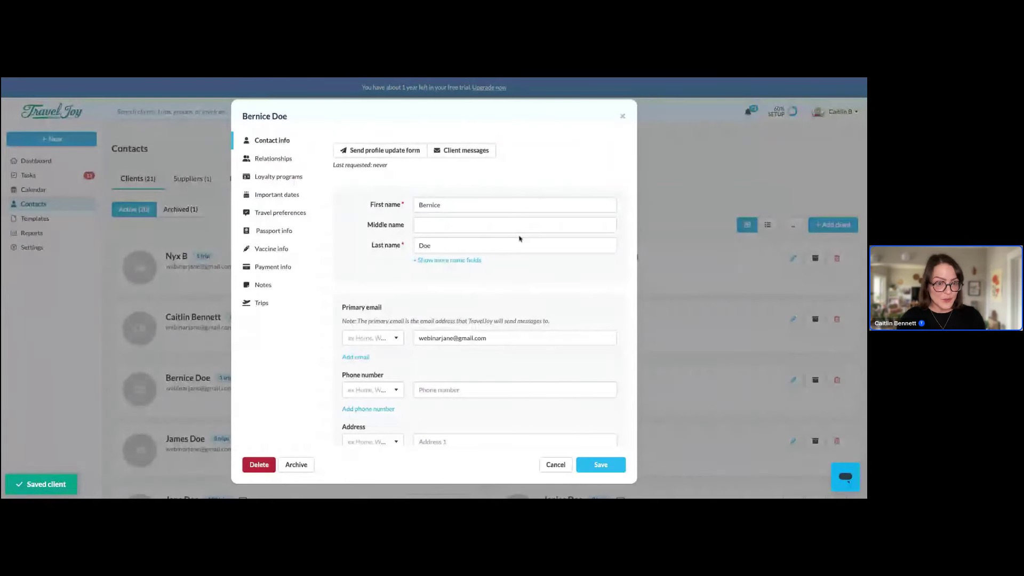
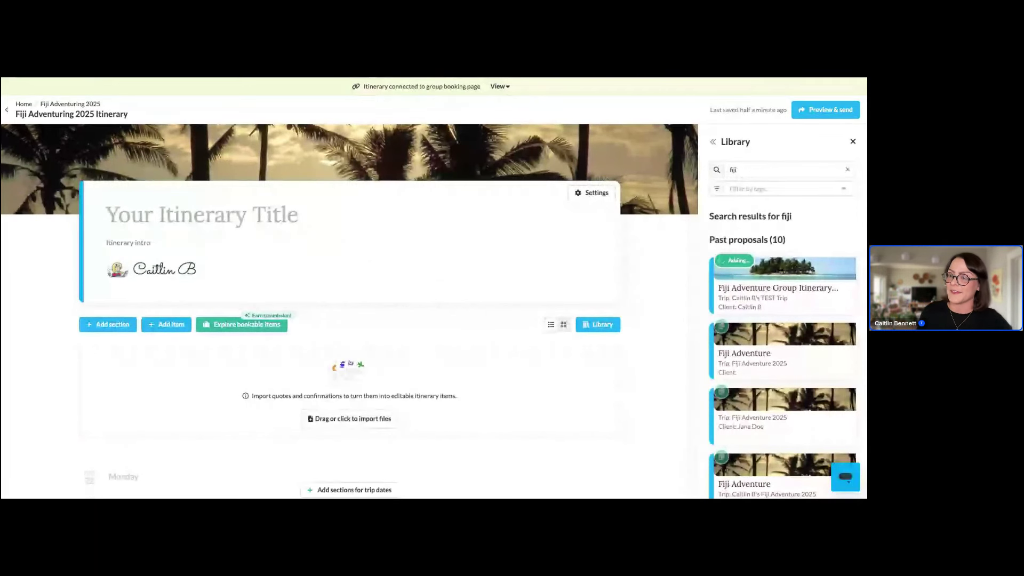
Scroll through the Fiji itinerary, then open its linked Fiji Adventure 2025 group booking page
{"action": "scroll", "coordinate": [76, 325], "scroll_direction": "down", "scroll_amount": 3}
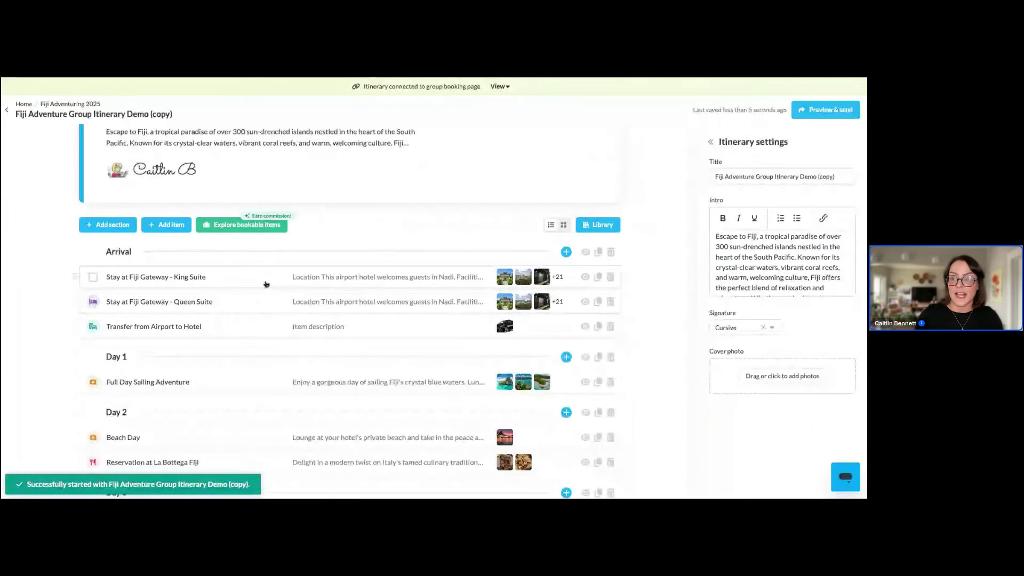
{"action": "scroll", "coordinate": [267, 323], "scroll_direction": "down", "scroll_amount": 3}
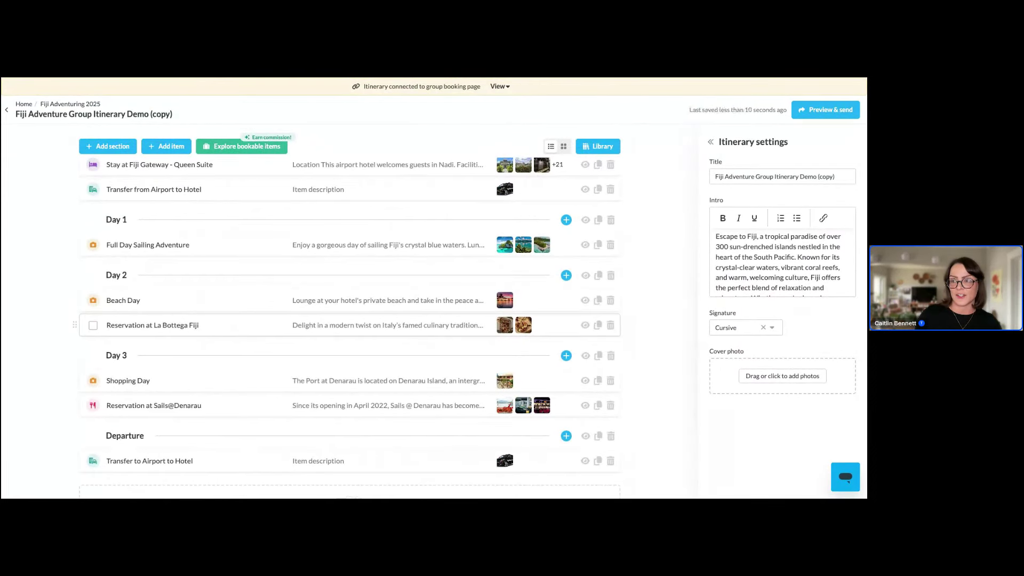
{"action": "scroll", "coordinate": [269, 332], "scroll_direction": "down", "scroll_amount": 1}
{"action": "scroll", "coordinate": [269, 330], "scroll_direction": "up", "scroll_amount": 2}
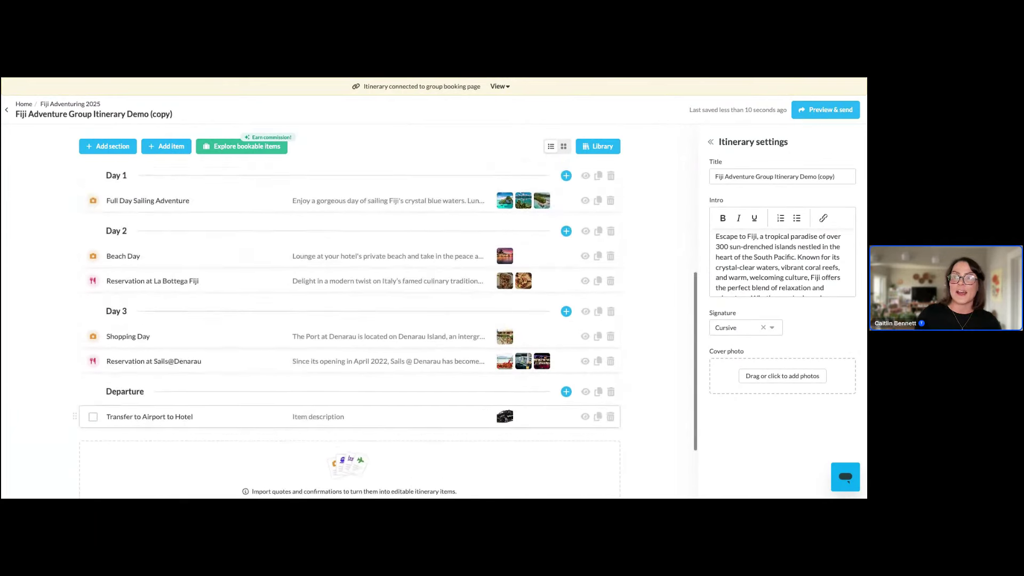
{"action": "scroll", "coordinate": [355, 236], "scroll_direction": "up", "scroll_amount": 5}
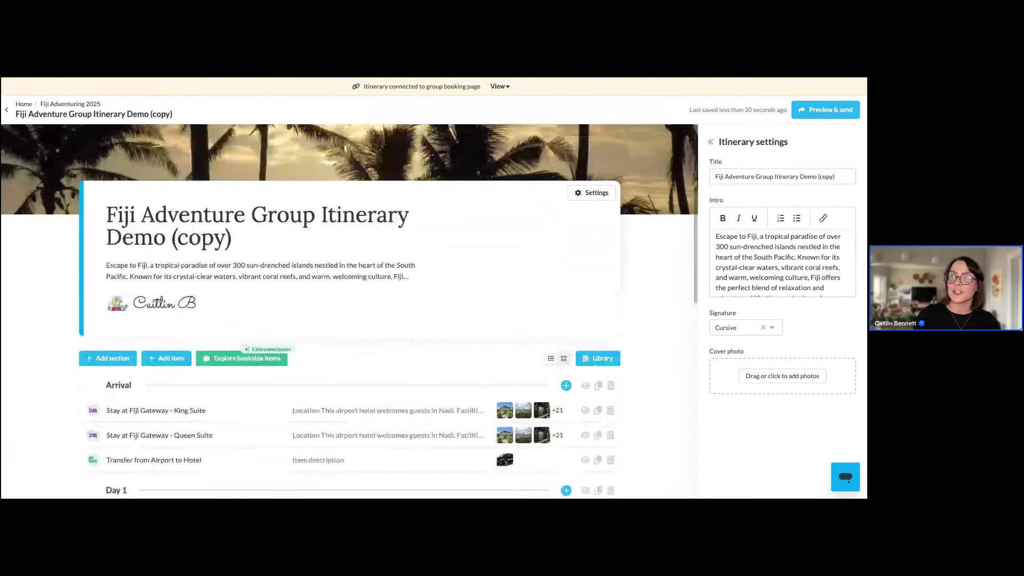
{"action": "left_click", "coordinate": [498, 86]}
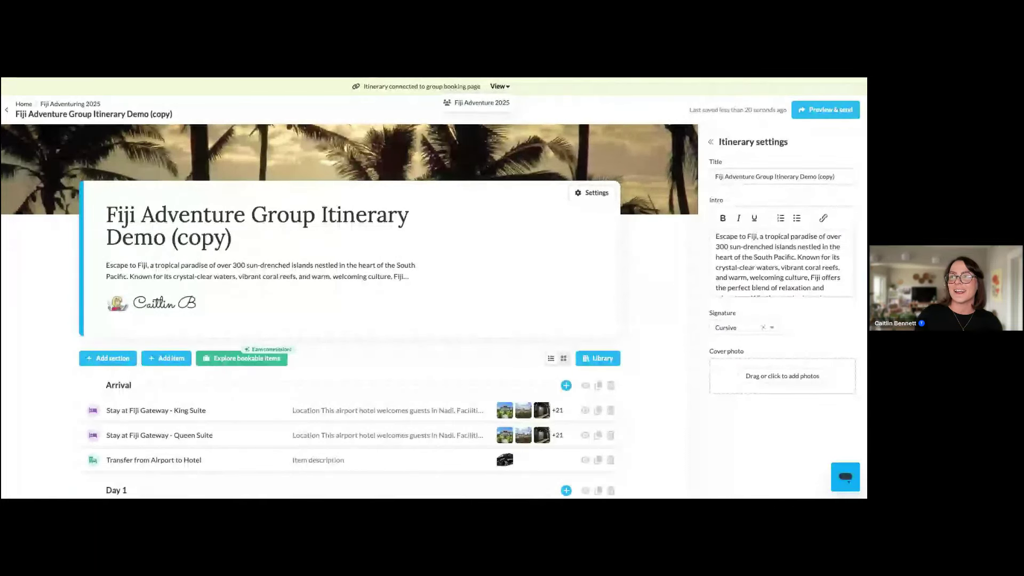
{"action": "left_click", "coordinate": [482, 104]}
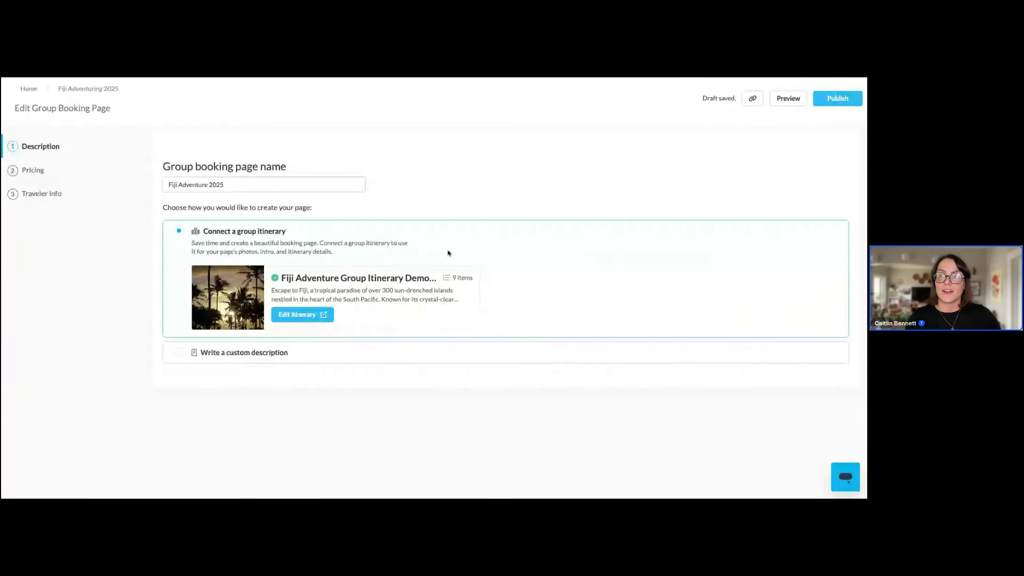
On Pricing, start a package named King Suite linked to the Fiji Gateway King Suite stay
{"action": "left_click", "coordinate": [48, 176]}
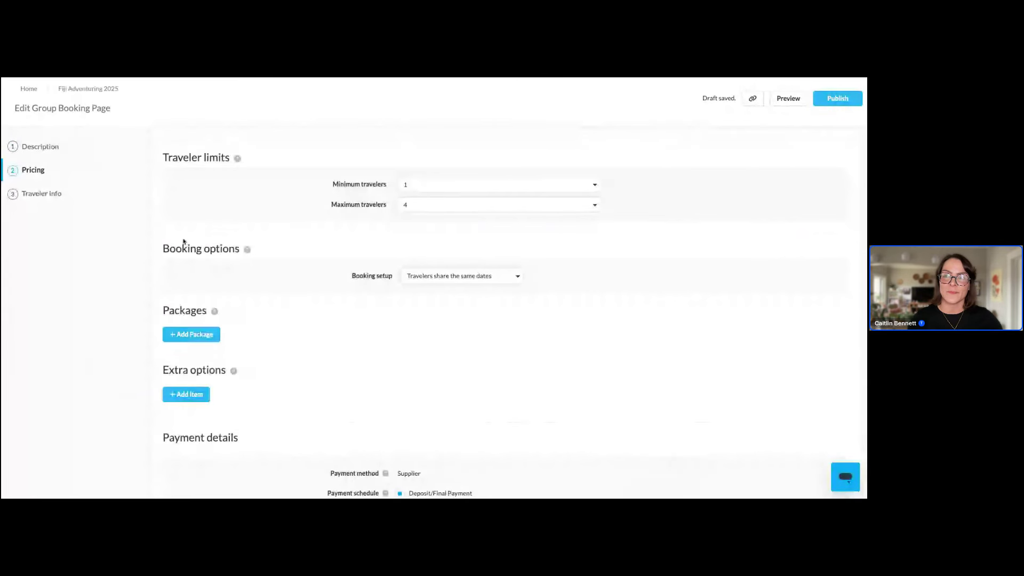
{"action": "scroll", "coordinate": [287, 305], "scroll_direction": "down", "scroll_amount": 1}
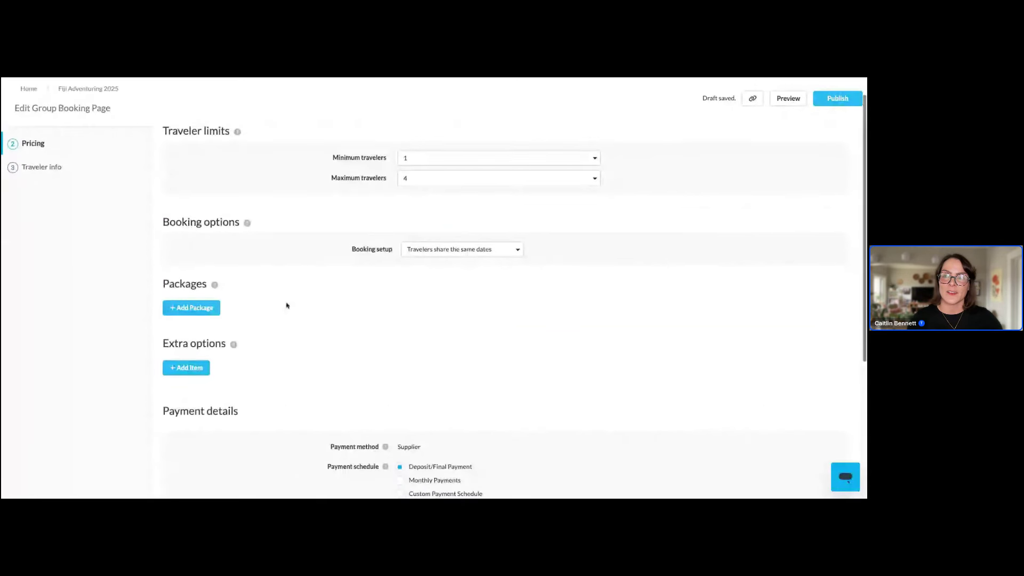
{"action": "left_click", "coordinate": [182, 308]}
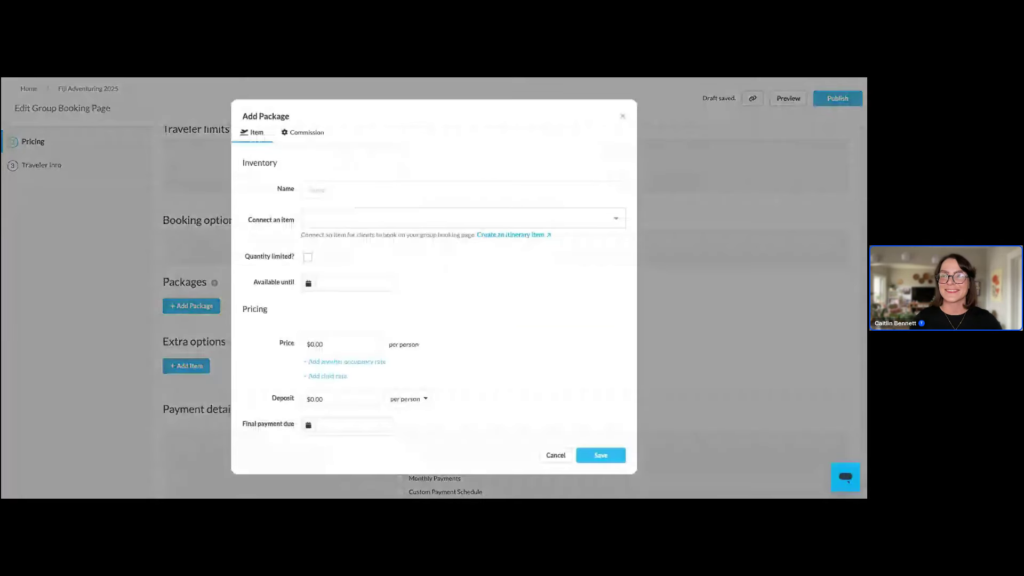
{"action": "left_click", "coordinate": [314, 191]}
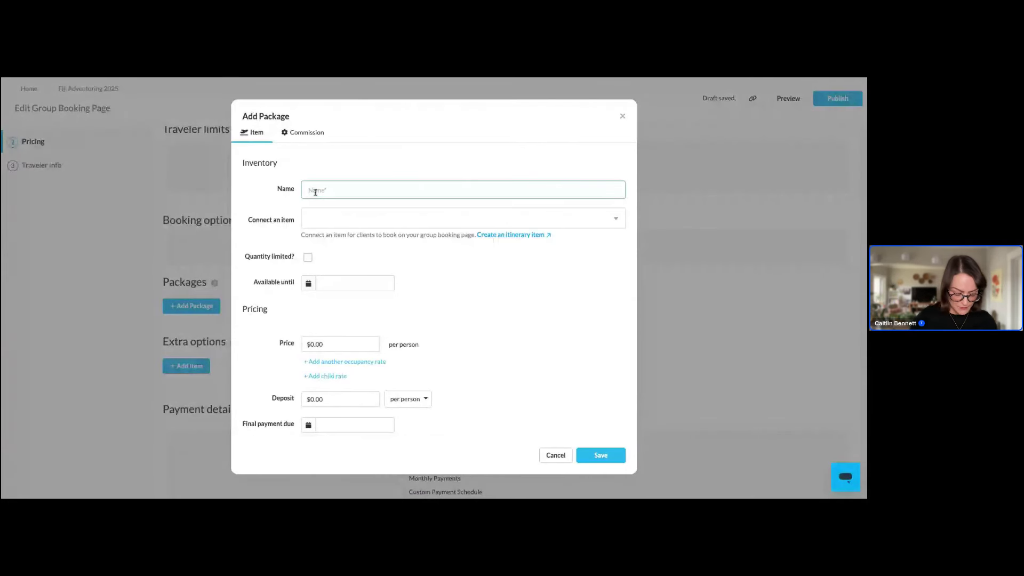
{"action": "type", "text": "King Suite"}
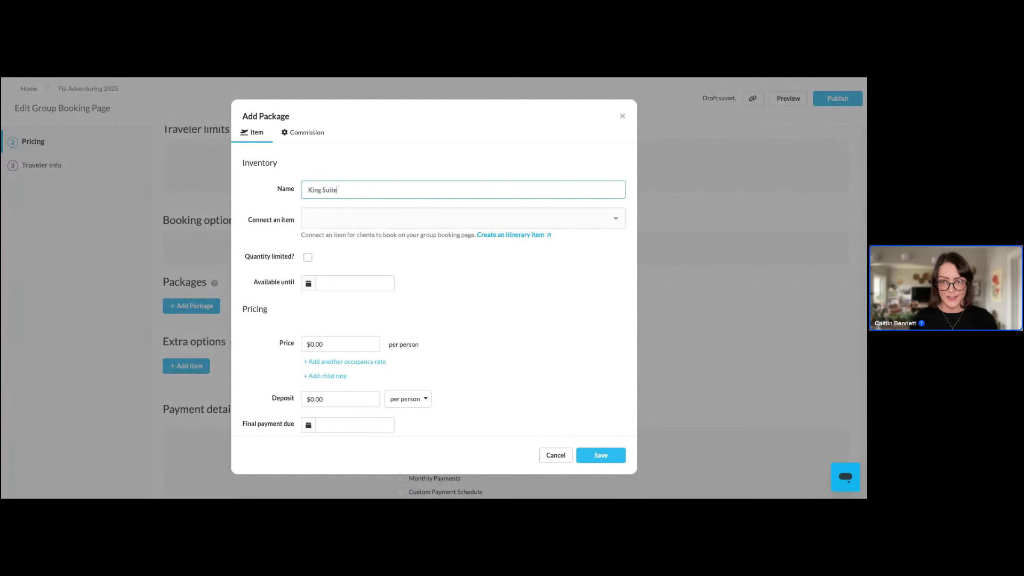
{"action": "left_click", "coordinate": [376, 219]}
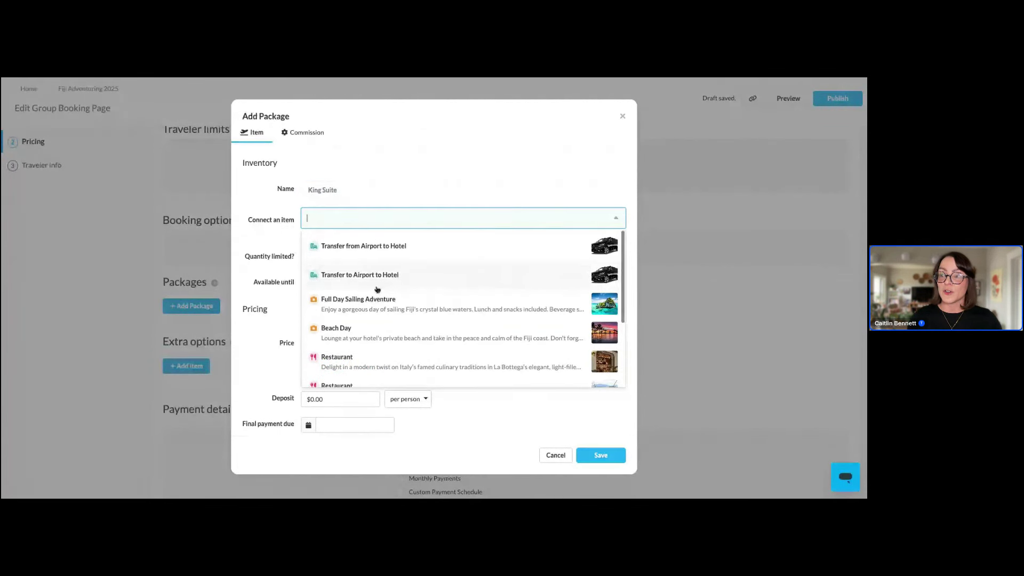
{"action": "scroll", "coordinate": [377, 289], "scroll_direction": "down", "scroll_amount": 3}
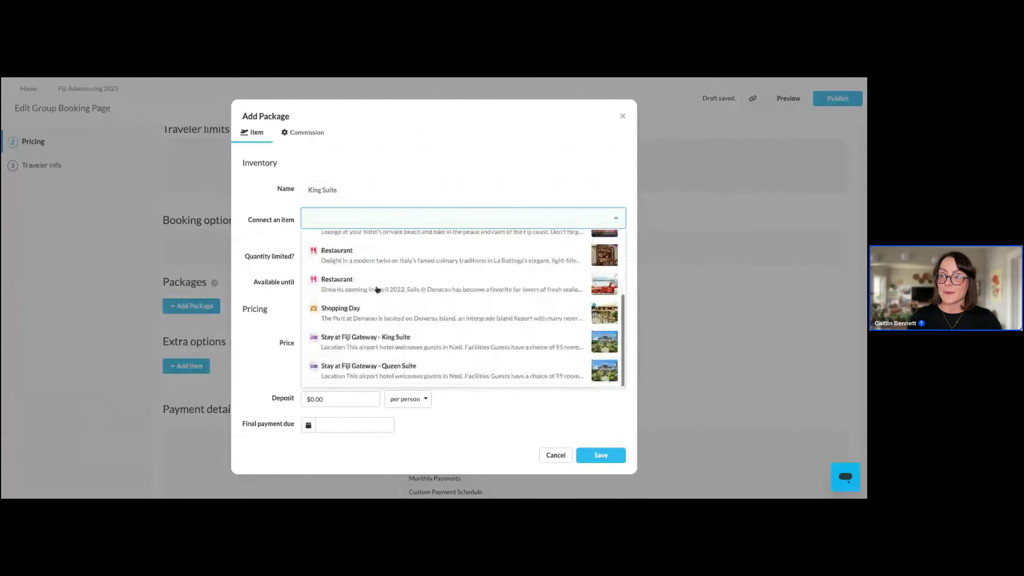
{"action": "left_click", "coordinate": [378, 340]}
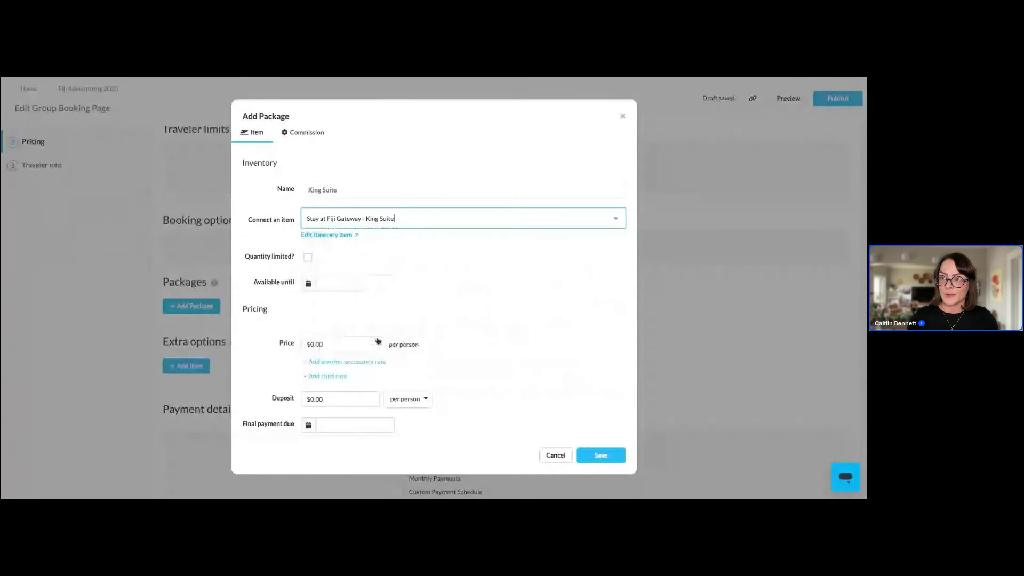
Make the package available until November 1, 2025, at $2,000 per person with a $450 deposit
{"action": "left_click", "coordinate": [358, 284]}
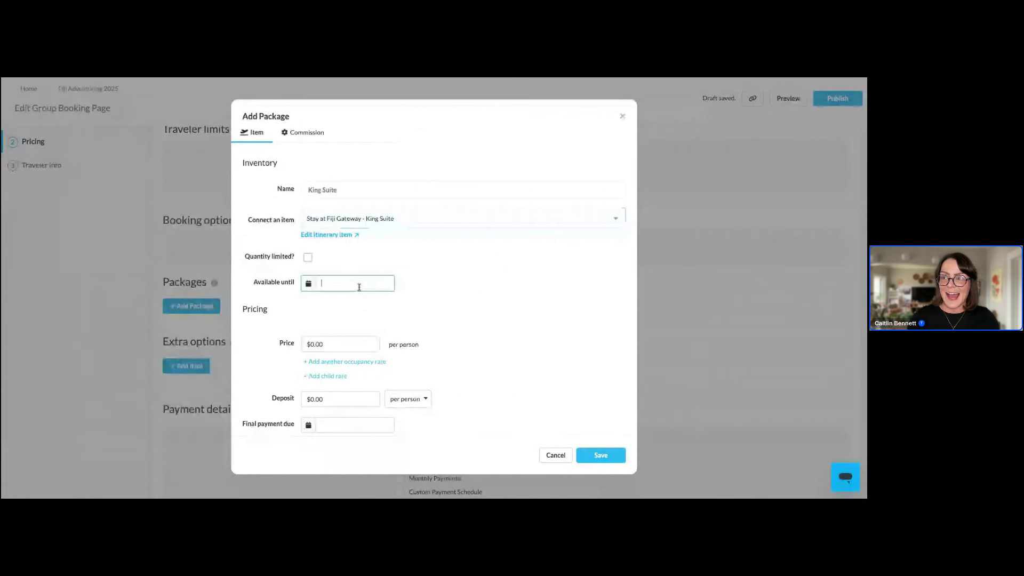
{"action": "left_click", "coordinate": [403, 307]}
{"action": "left_click", "coordinate": [403, 307]}
{"action": "left_click", "coordinate": [404, 335]}
{"action": "left_click", "coordinate": [355, 341]}
{"action": "type", "text": "2000"}
{"action": "left_click", "coordinate": [340, 399]}
{"action": "key", "text": "BackSpace"}
{"action": "type", "text": "450"}
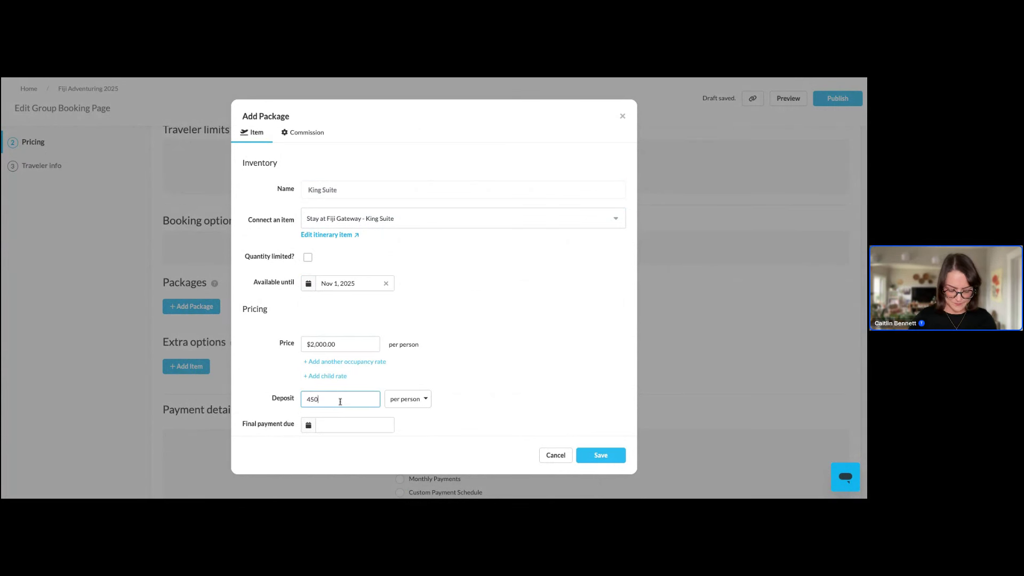
Set the final payment due date to December 1, 2025, and save the King Suite package
{"action": "left_click", "coordinate": [358, 425]}
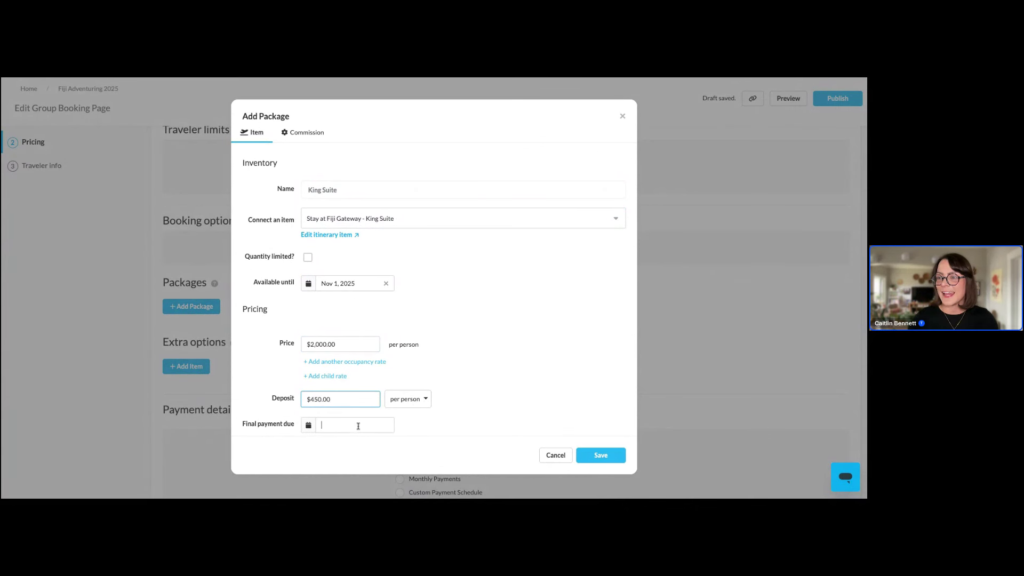
{"action": "left_click", "coordinate": [404, 303]}
{"action": "left_click", "coordinate": [404, 304]}
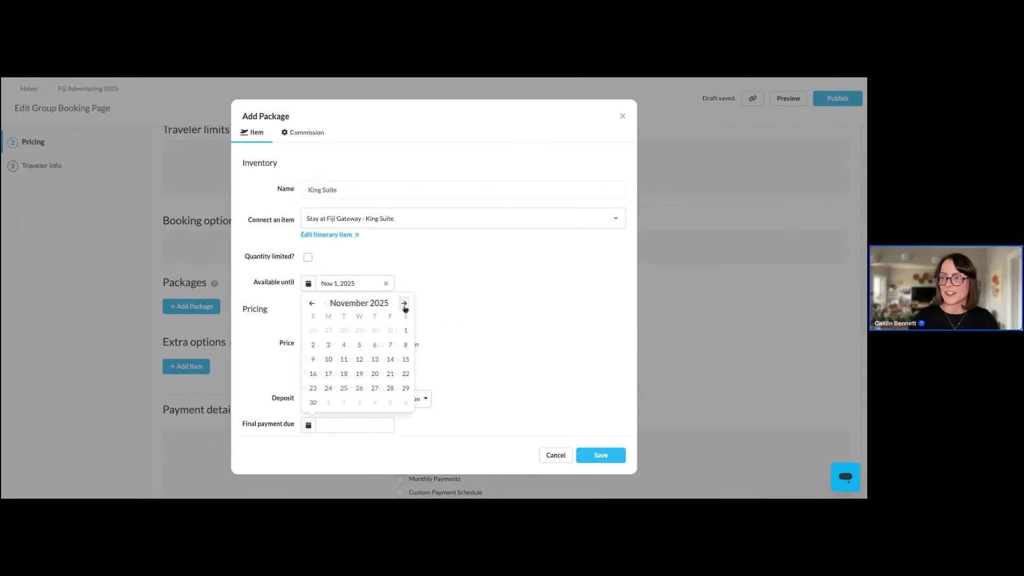
{"action": "left_click", "coordinate": [404, 304]}
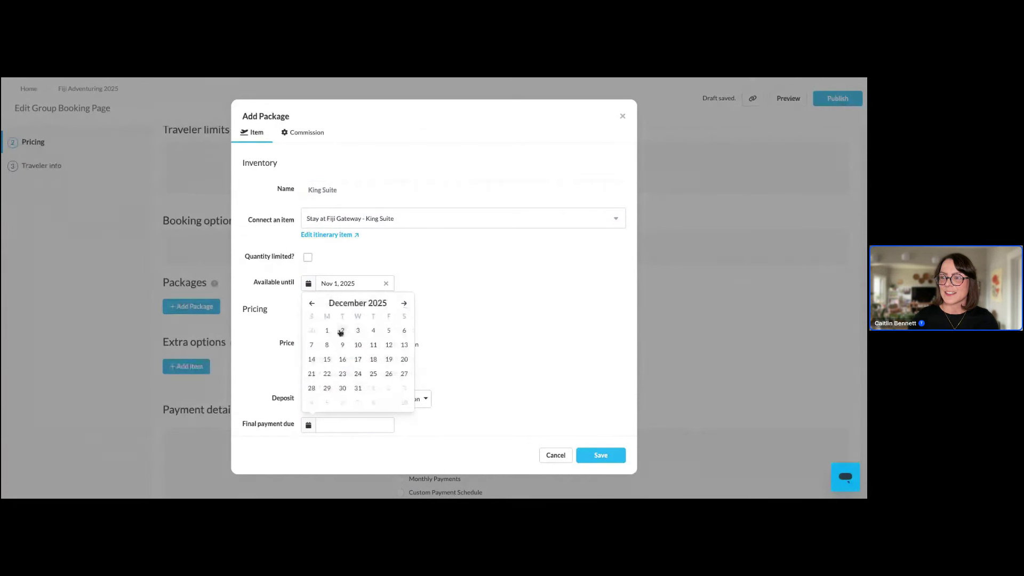
{"action": "left_click", "coordinate": [327, 331]}
{"action": "left_click", "coordinate": [611, 458]}
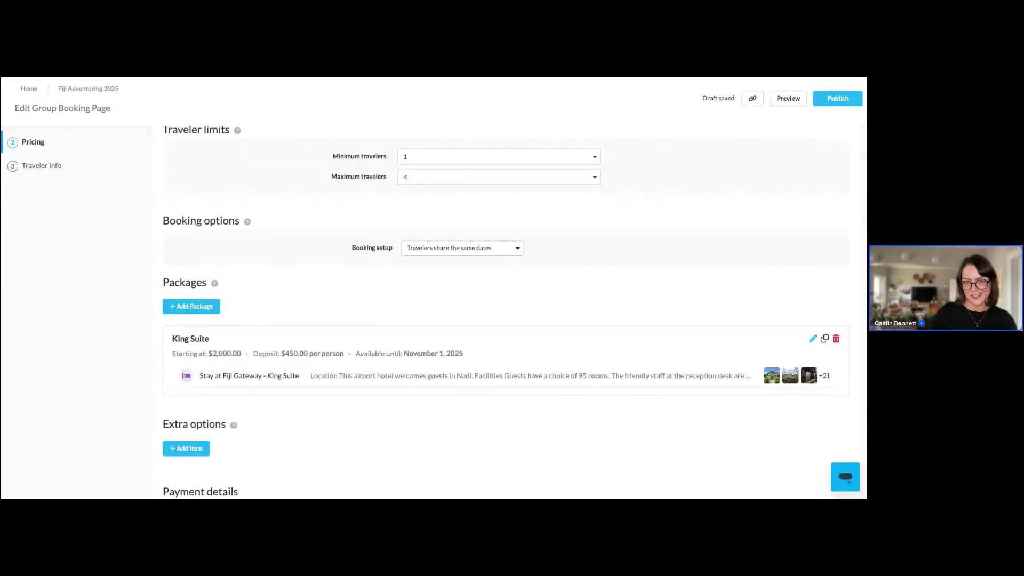
{"action": "scroll", "coordinate": [436, 420], "scroll_direction": "down", "scroll_amount": 2}
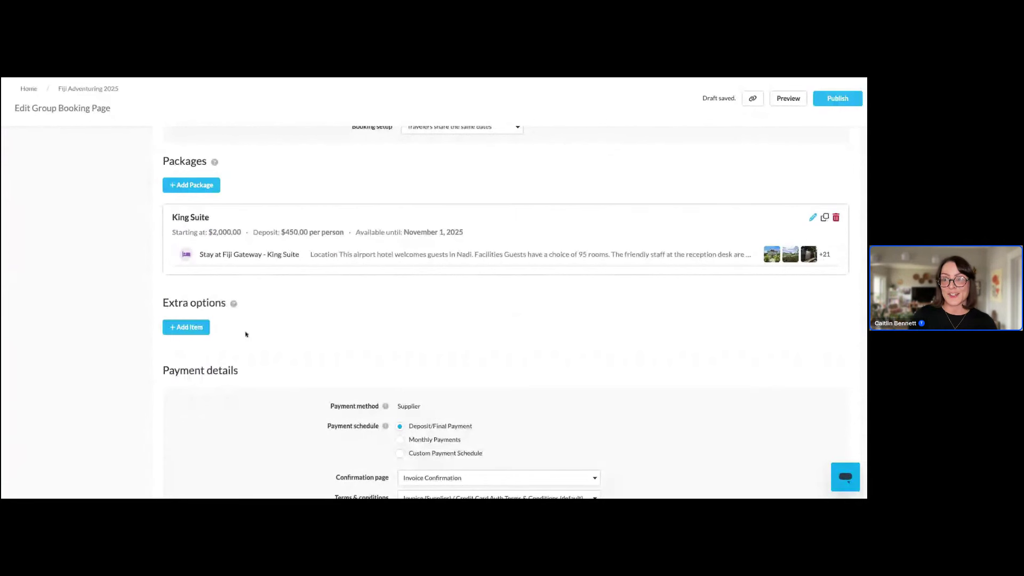
Start an extra option named Sailing Adventure linked to the Full Day Sailing Adventure item
{"action": "left_click", "coordinate": [208, 328]}
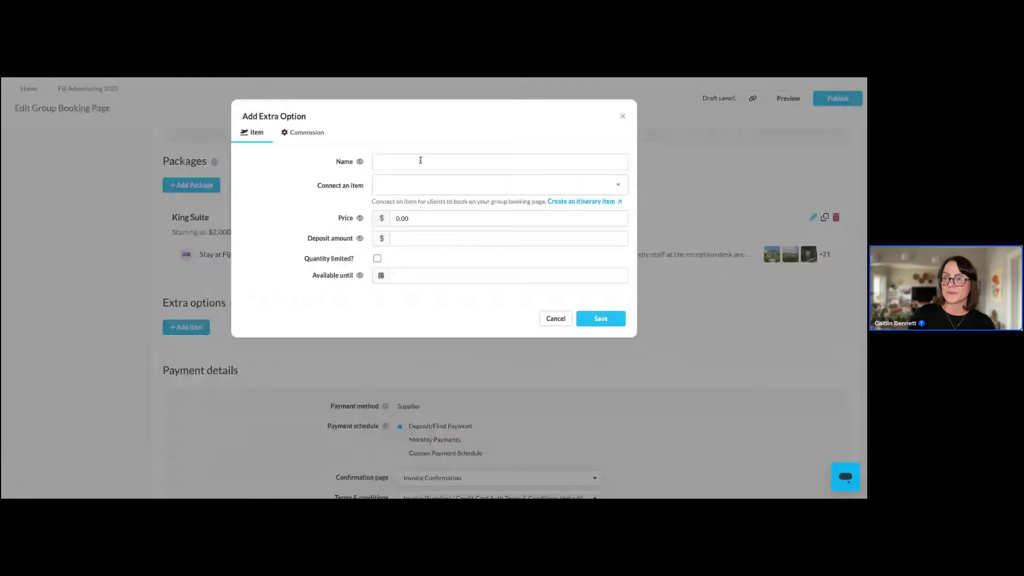
{"action": "left_click", "coordinate": [408, 163]}
{"action": "type", "text": "Sail"}
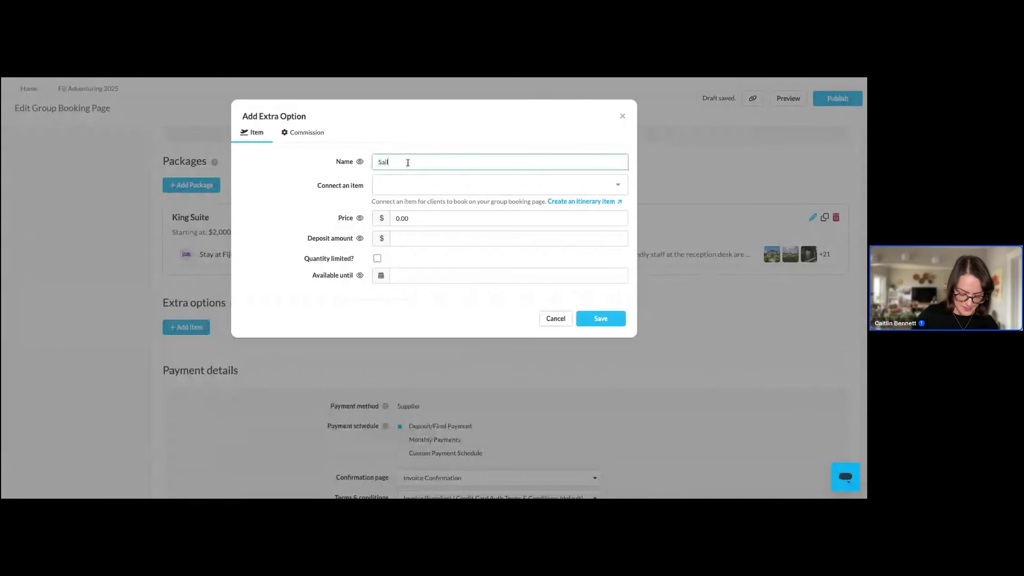
{"action": "type", "text": "ing Adventure"}
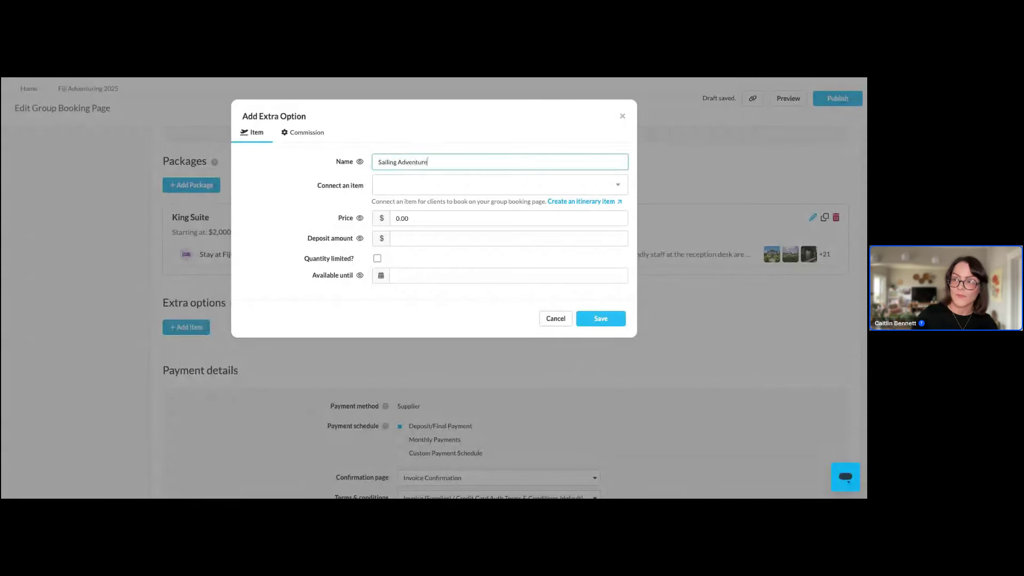
{"action": "left_click", "coordinate": [422, 183]}
{"action": "scroll", "coordinate": [450, 239], "scroll_direction": "down", "scroll_amount": 1}
{"action": "left_click", "coordinate": [449, 238]}
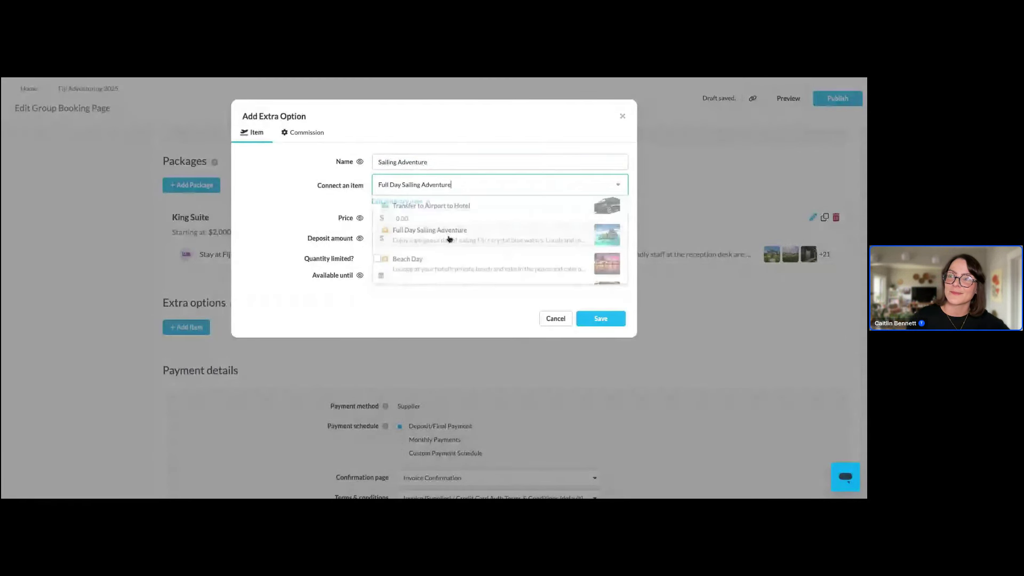
Price the Sailing Adventure extra at $75.00, available until November 1, 2025, and save it
{"action": "left_click", "coordinate": [441, 221]}
{"action": "key", "text": "BackSpace"}
{"action": "key", "text": "BackSpace"}
{"action": "key", "text": "BackSpace"}
{"action": "key", "text": "BackSpace"}
{"action": "type", "text": "75.0"}
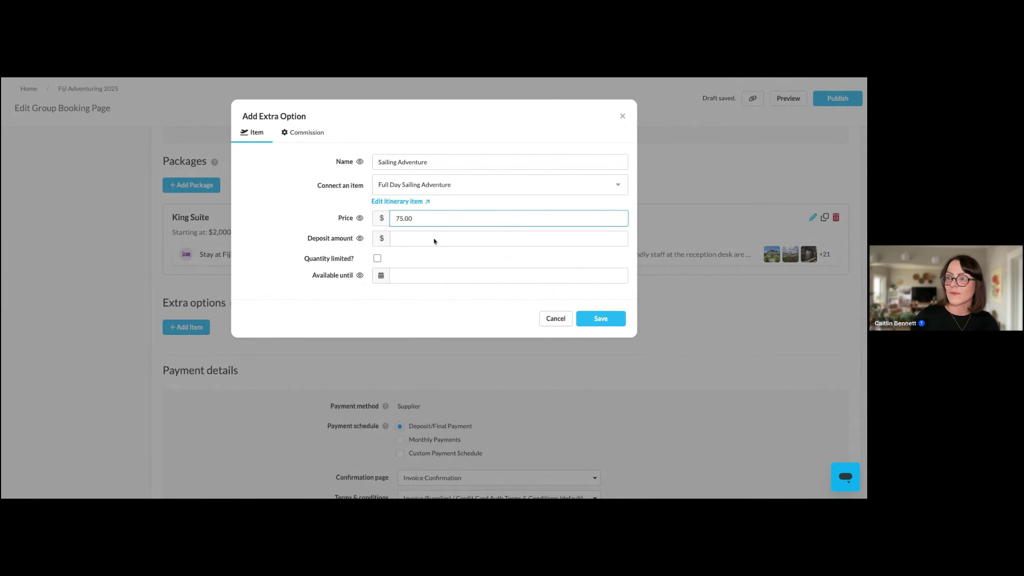
{"action": "left_click", "coordinate": [421, 275]}
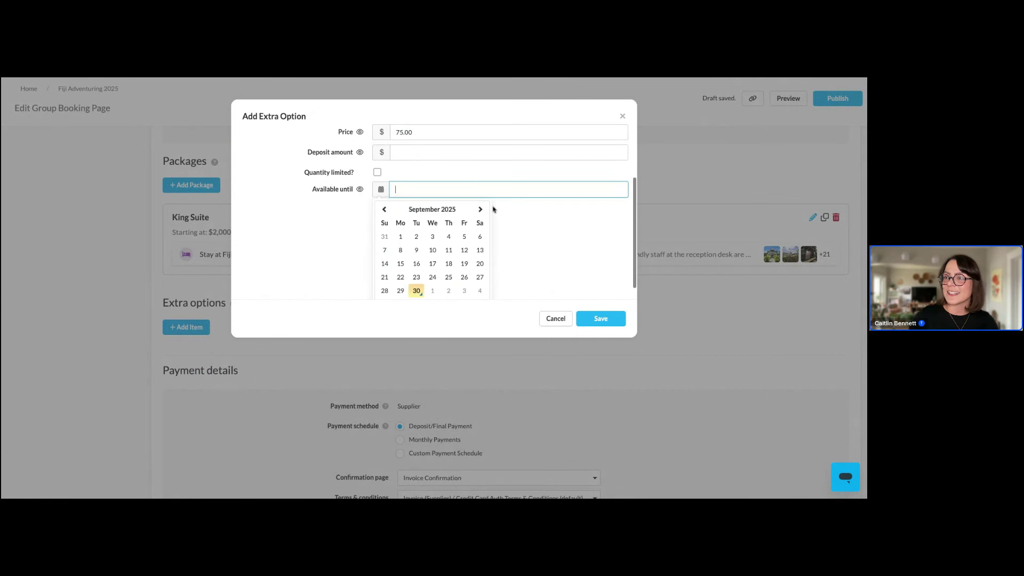
{"action": "left_click", "coordinate": [480, 209]}
{"action": "left_click", "coordinate": [480, 209]}
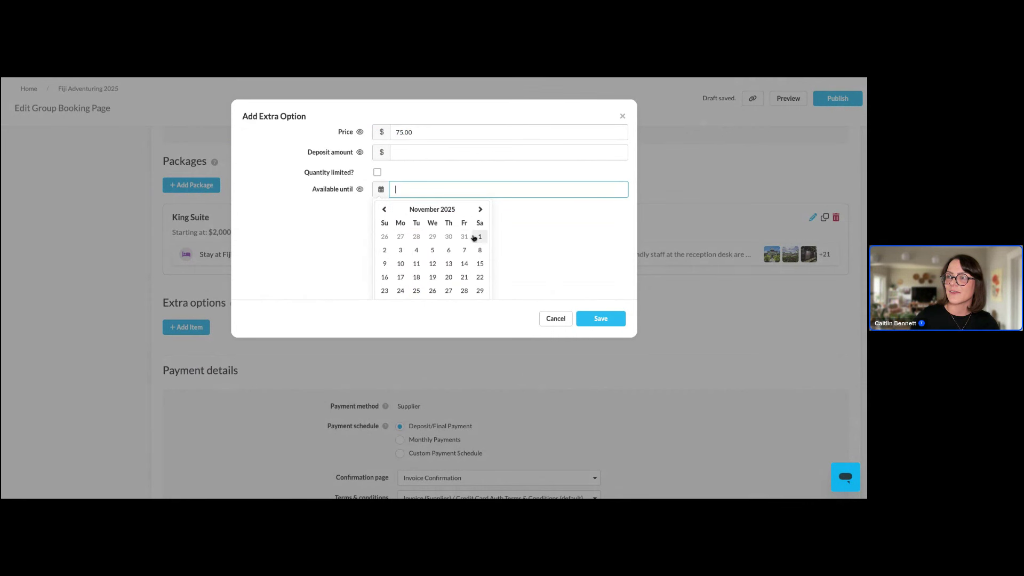
{"action": "left_click", "coordinate": [474, 237]}
{"action": "left_click", "coordinate": [601, 319]}
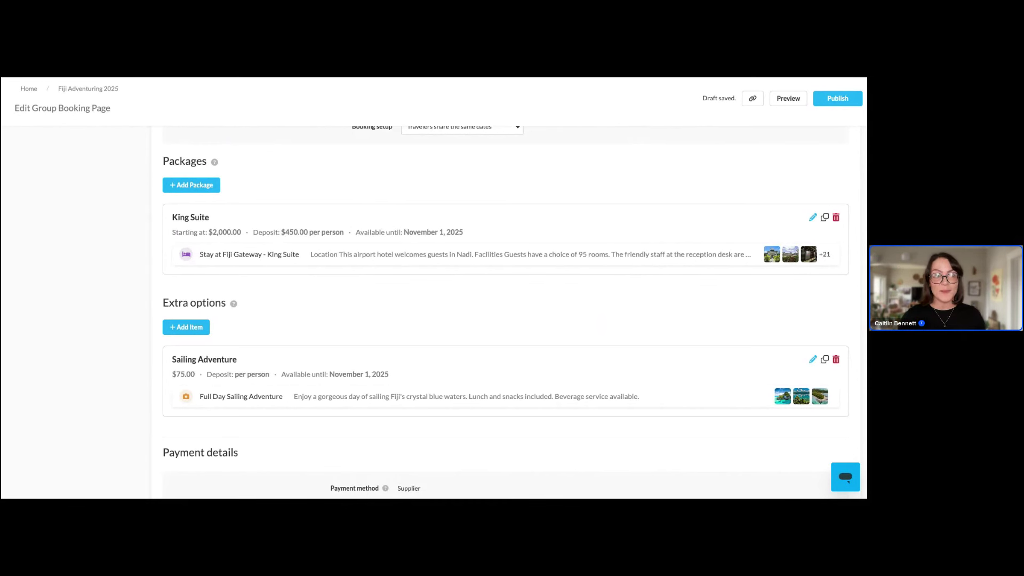
{"action": "scroll", "coordinate": [505, 312], "scroll_direction": "down", "scroll_amount": 1}
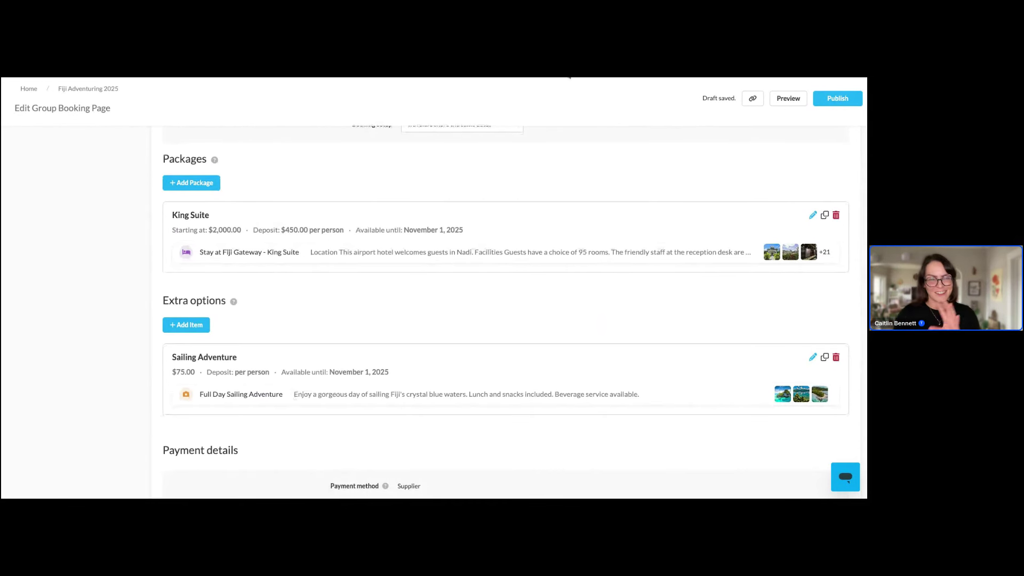
Switch to the public Fiji Adventure 2025 trip page and scroll through its itinerary
{"action": "key", "text": "ctrl+Tab"}
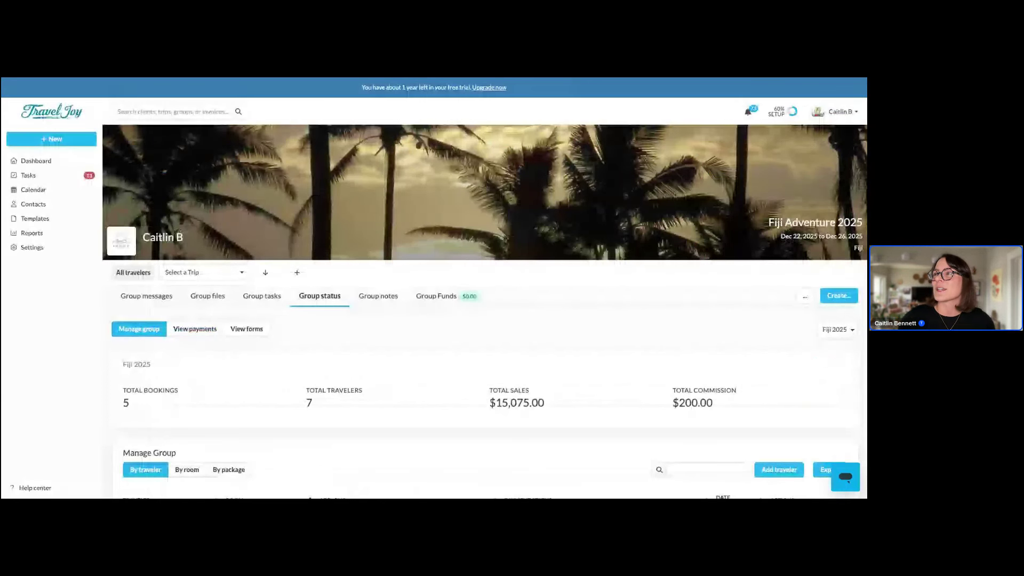
{"action": "key", "text": "ctrl+Tab"}
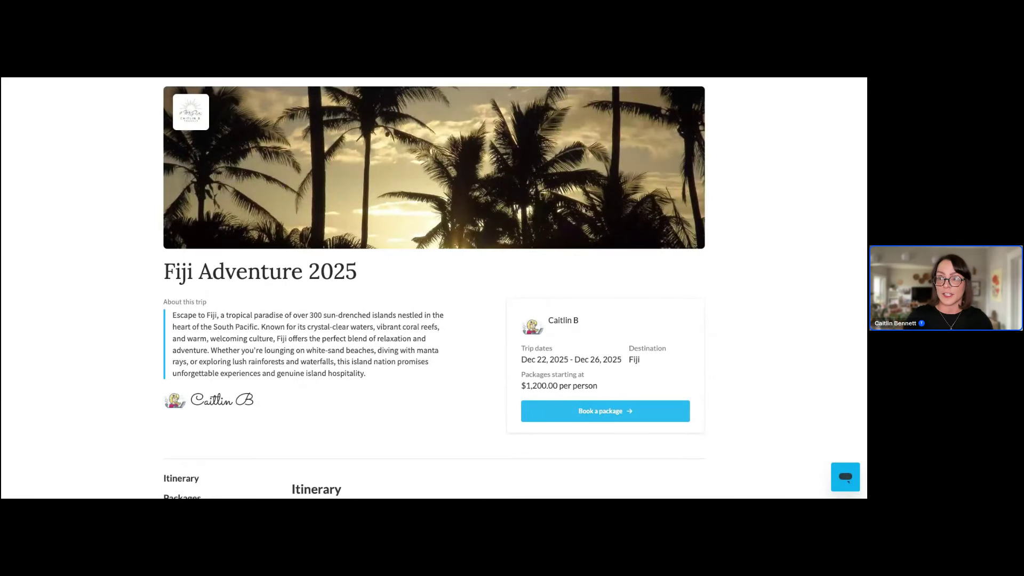
{"action": "scroll", "coordinate": [518, 282], "scroll_direction": "down", "scroll_amount": 2}
{"action": "scroll", "coordinate": [518, 283], "scroll_direction": "down", "scroll_amount": 1}
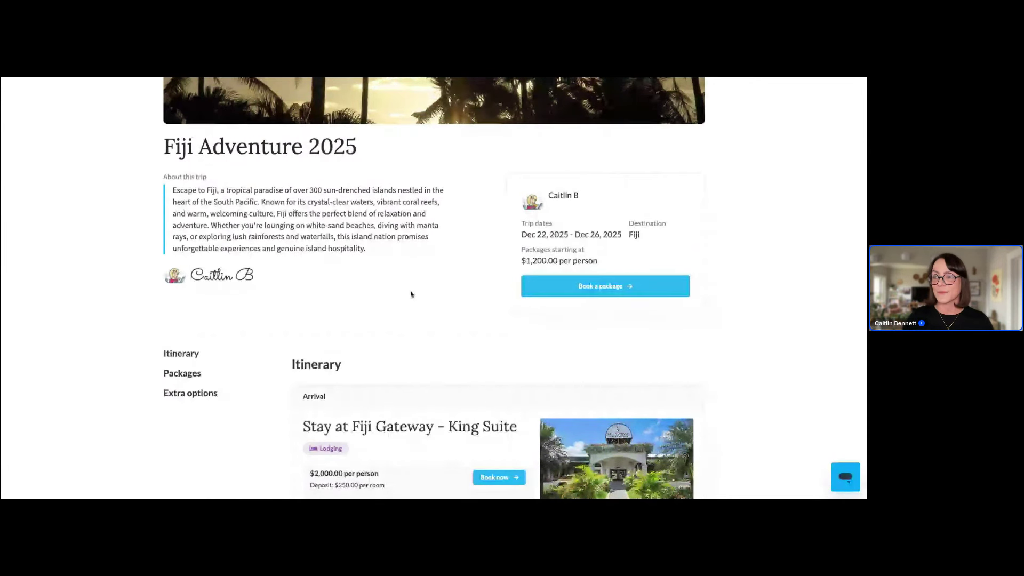
{"action": "scroll", "coordinate": [411, 293], "scroll_direction": "down", "scroll_amount": 2}
{"action": "scroll", "coordinate": [411, 294], "scroll_direction": "down", "scroll_amount": 5}
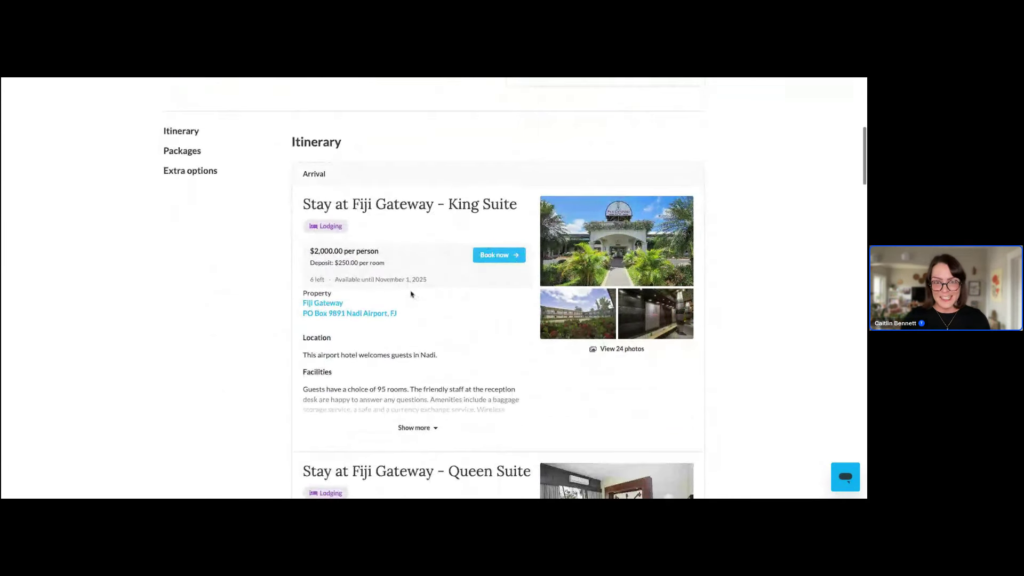
{"action": "scroll", "coordinate": [512, 172], "scroll_direction": "down", "scroll_amount": 1}
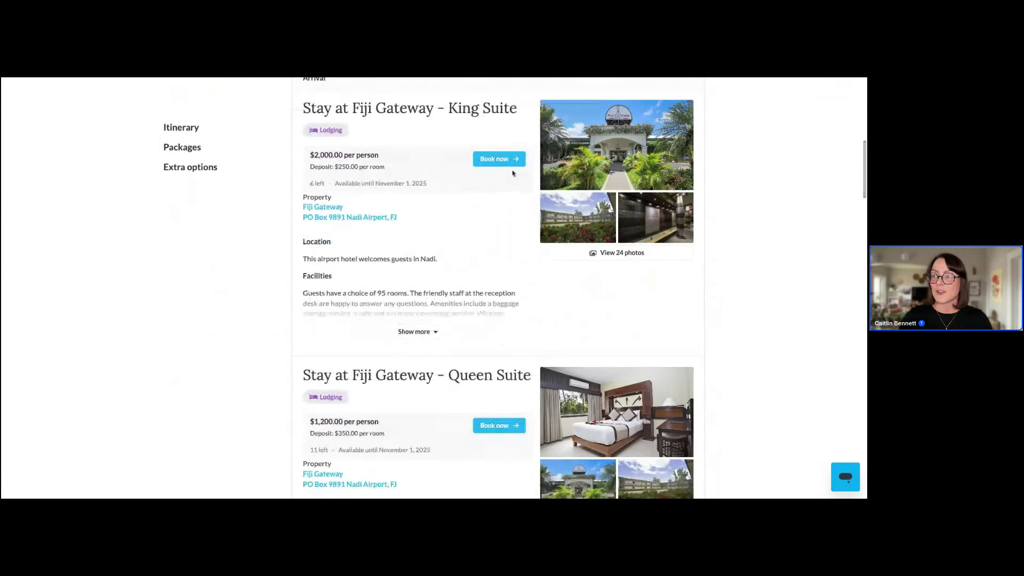
Open the King Suite package, review Packages and Extra options, then return to Group status
{"action": "left_click", "coordinate": [509, 165]}
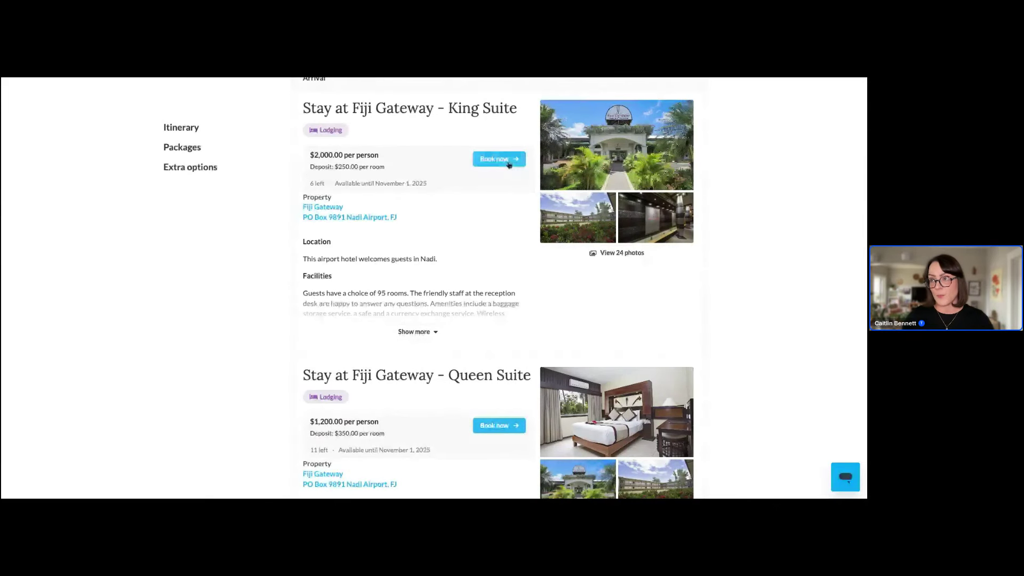
{"action": "scroll", "coordinate": [486, 232], "scroll_direction": "down", "scroll_amount": 1}
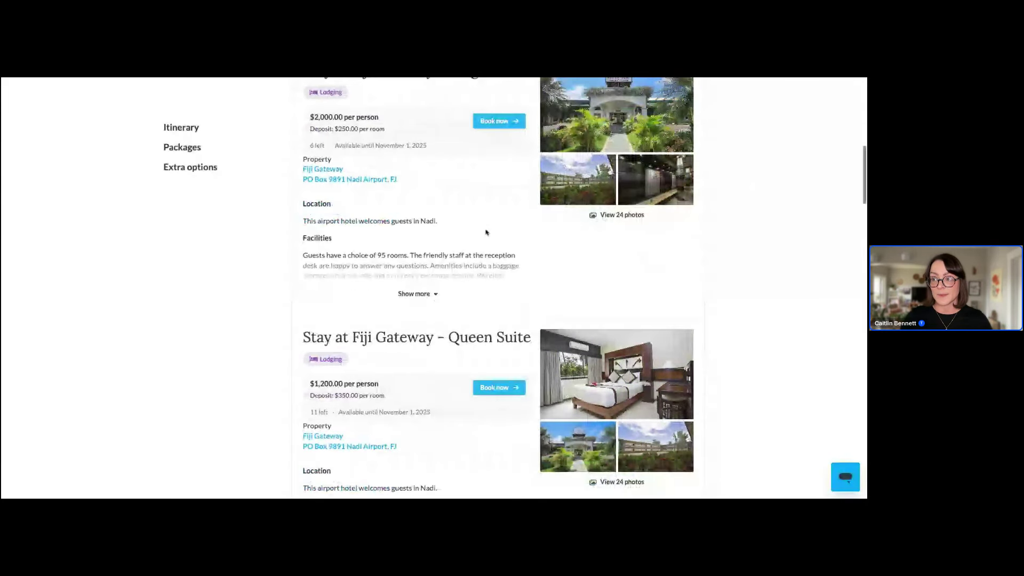
{"action": "scroll", "coordinate": [487, 233], "scroll_direction": "down", "scroll_amount": 3}
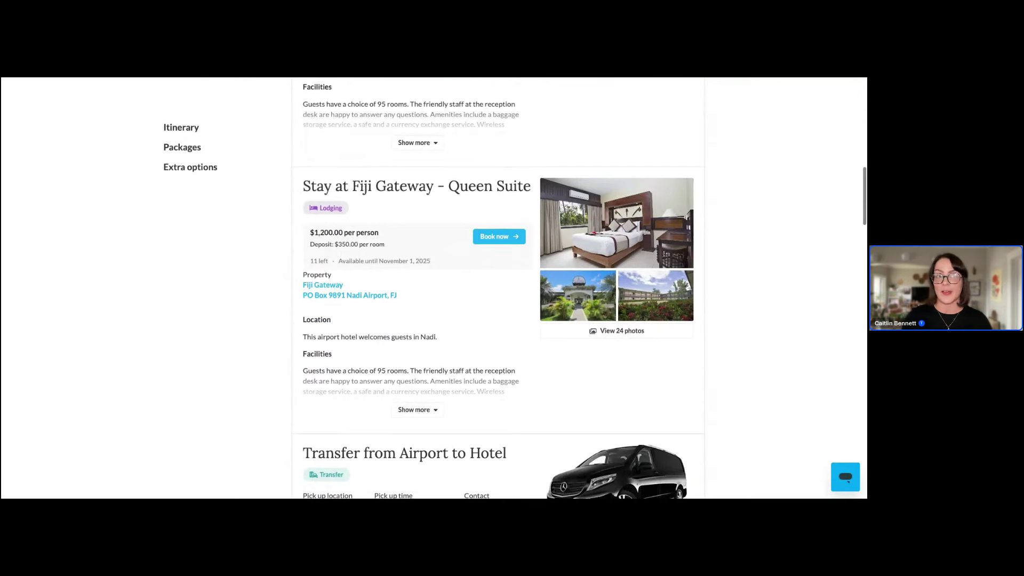
{"action": "scroll", "coordinate": [498, 288], "scroll_direction": "down", "scroll_amount": 10}
{"action": "scroll", "coordinate": [498, 288], "scroll_direction": "down", "scroll_amount": 7}
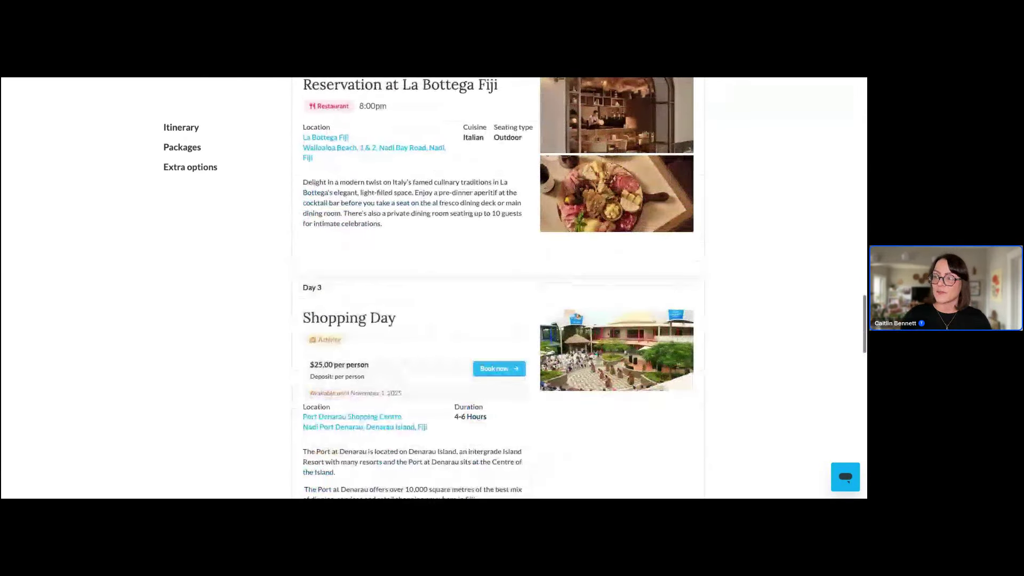
{"action": "scroll", "coordinate": [498, 288], "scroll_direction": "down", "scroll_amount": 3}
{"action": "scroll", "coordinate": [498, 288], "scroll_direction": "down", "scroll_amount": 11}
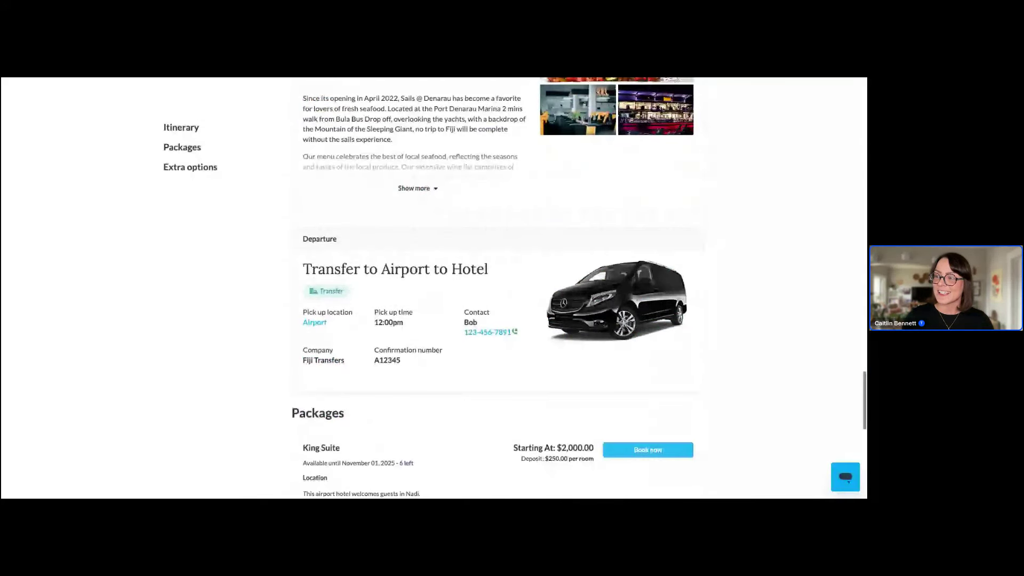
{"action": "scroll", "coordinate": [498, 288], "scroll_direction": "down", "scroll_amount": 1}
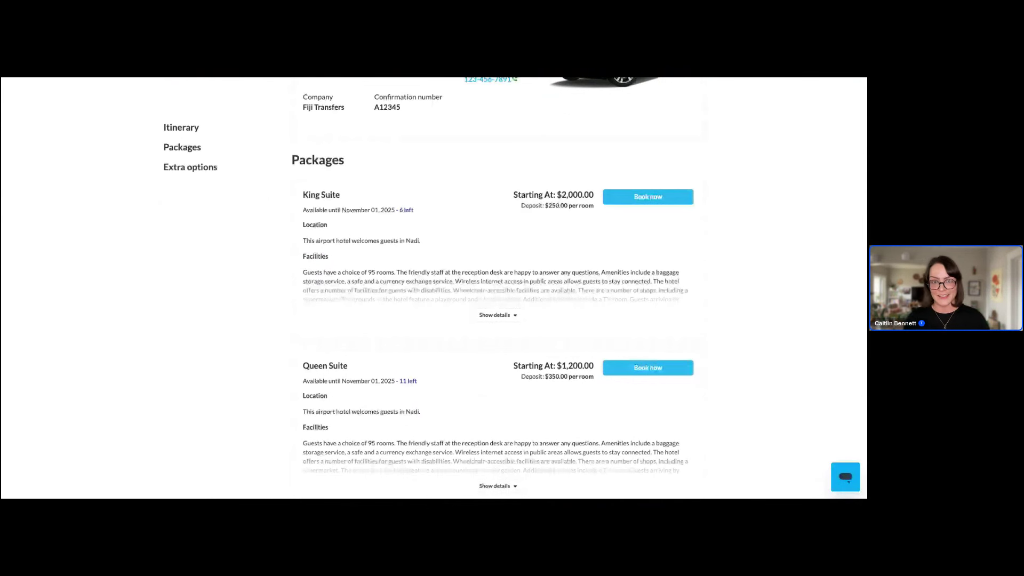
{"action": "scroll", "coordinate": [498, 288], "scroll_direction": "down", "scroll_amount": 4}
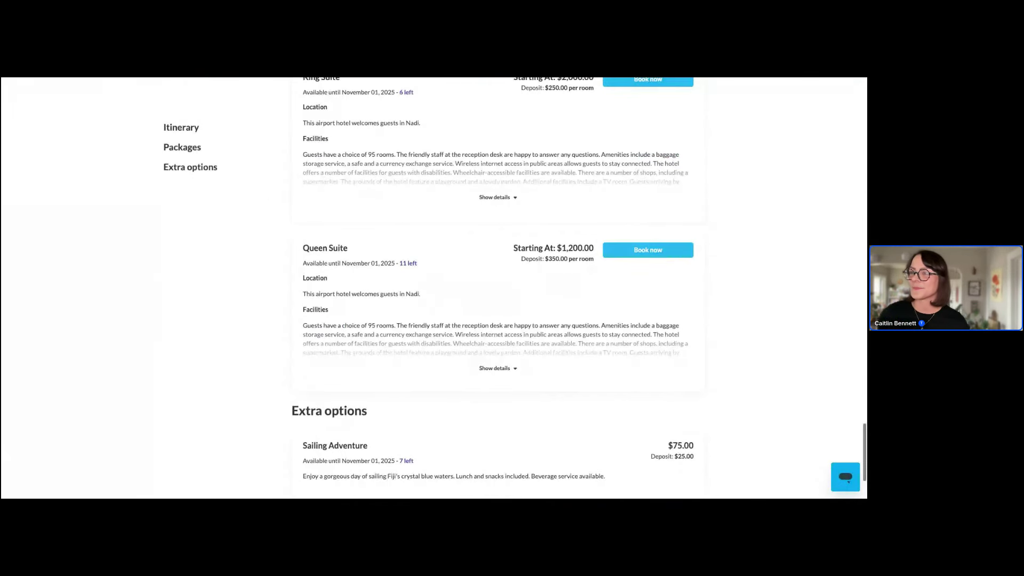
{"action": "scroll", "coordinate": [498, 288], "scroll_direction": "down", "scroll_amount": 1}
{"action": "scroll", "coordinate": [665, 155], "scroll_direction": "up", "scroll_amount": 4}
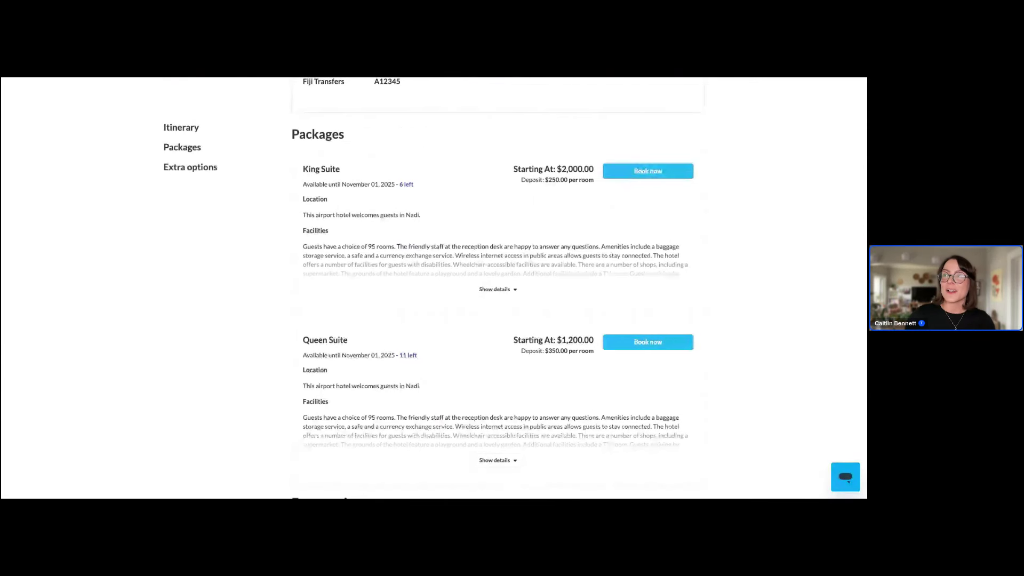
{"action": "key", "text": "ctrl+Tab"}
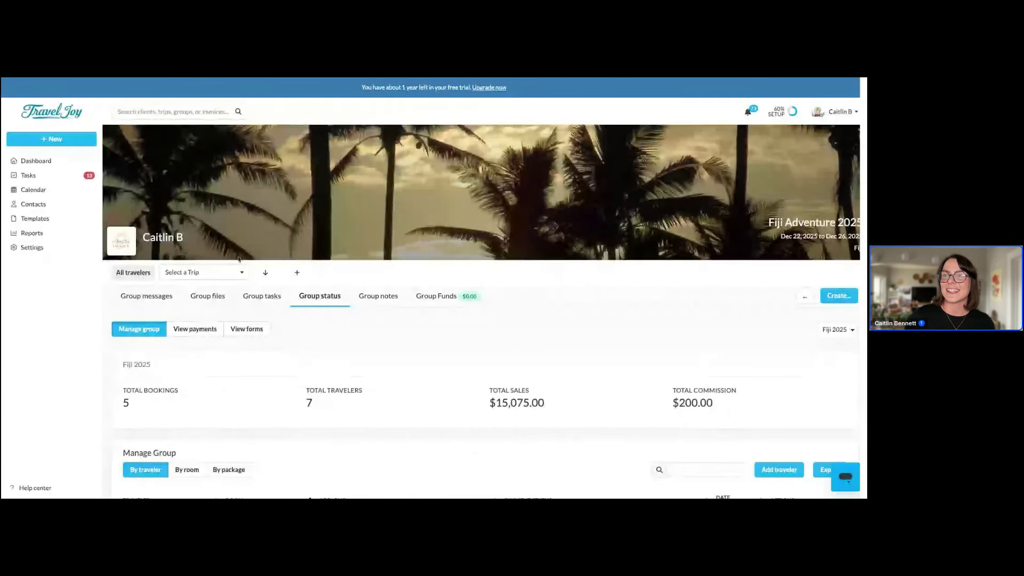
Open the group's traveler list and close it without selecting anyone
{"action": "left_click", "coordinate": [221, 271]}
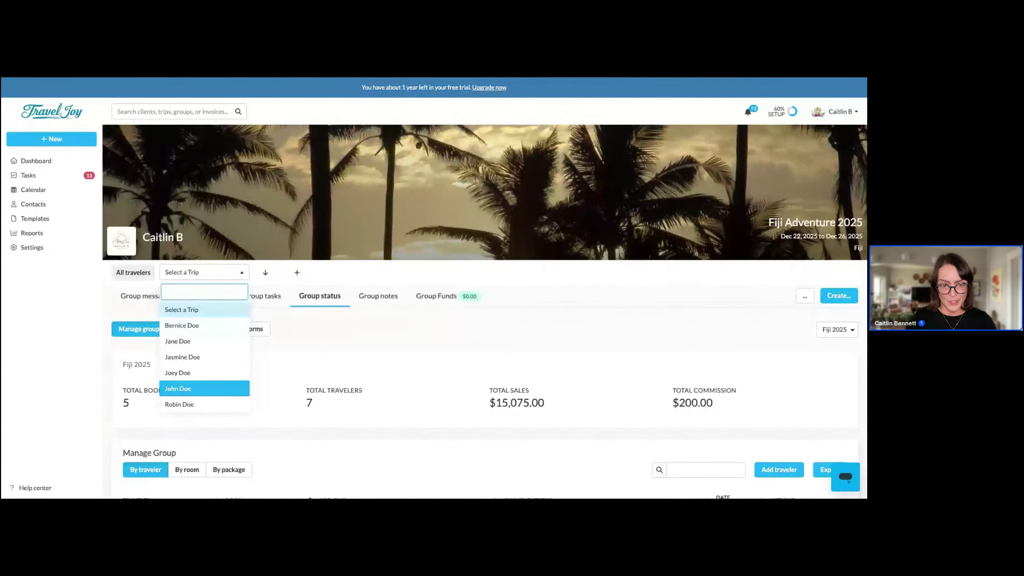
{"action": "left_click", "coordinate": [477, 80]}
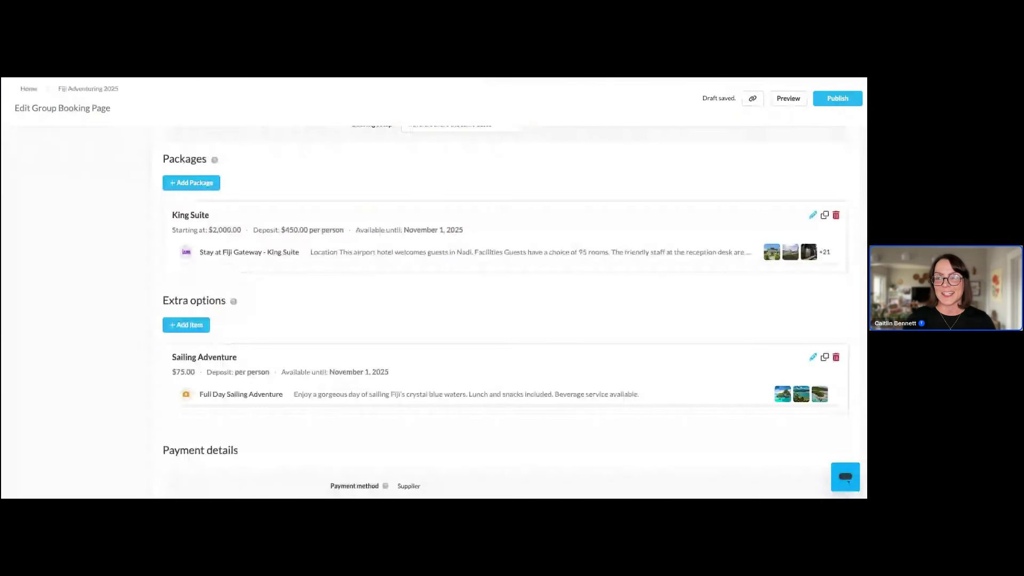
Scroll to Payment details and select the Custom Payment Schedule option
{"action": "scroll", "coordinate": [491, 318], "scroll_direction": "down", "scroll_amount": 3}
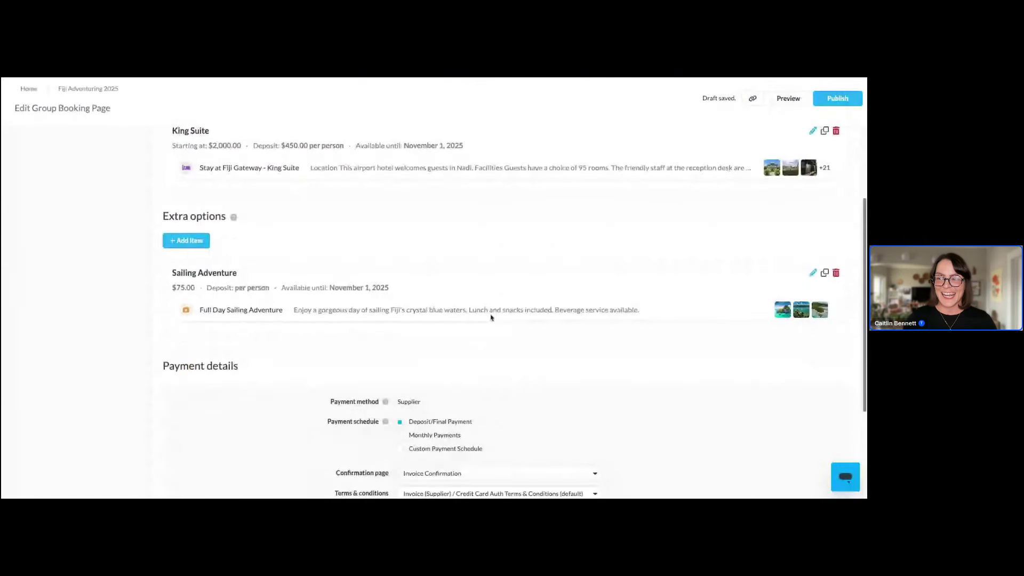
{"action": "scroll", "coordinate": [492, 318], "scroll_direction": "down", "scroll_amount": 1}
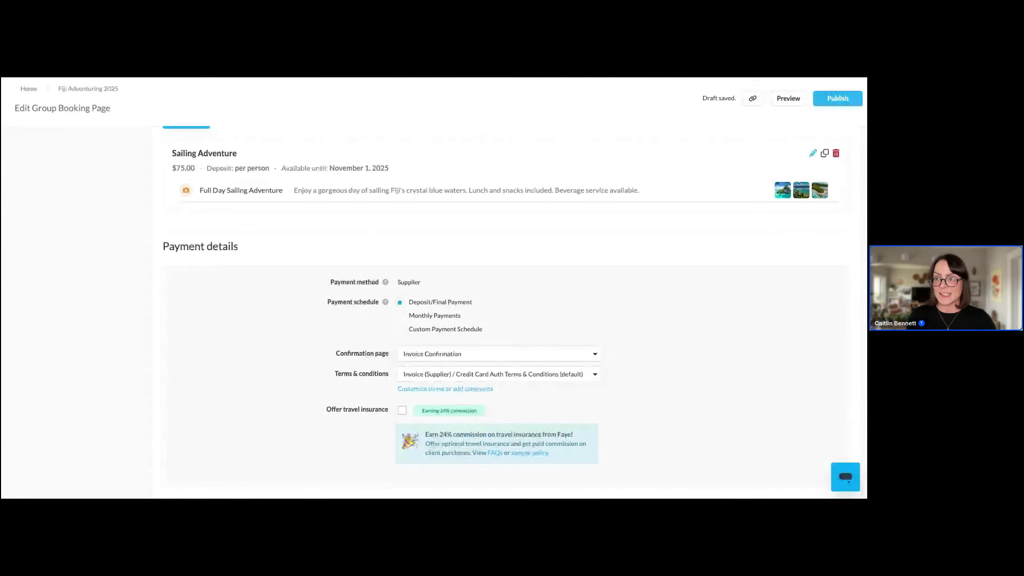
{"action": "scroll", "coordinate": [347, 308], "scroll_direction": "down", "scroll_amount": 1}
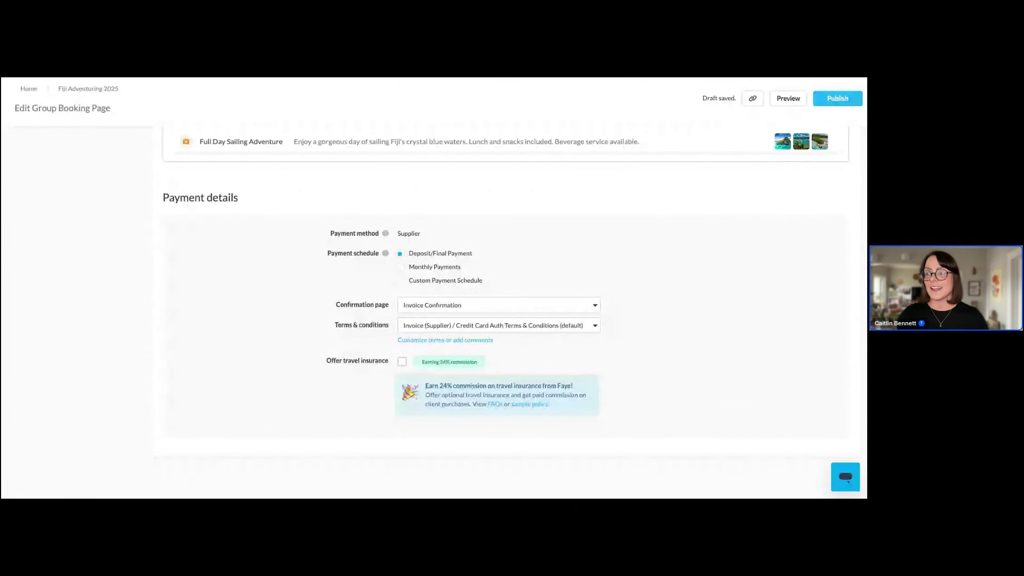
{"action": "left_click", "coordinate": [400, 280]}
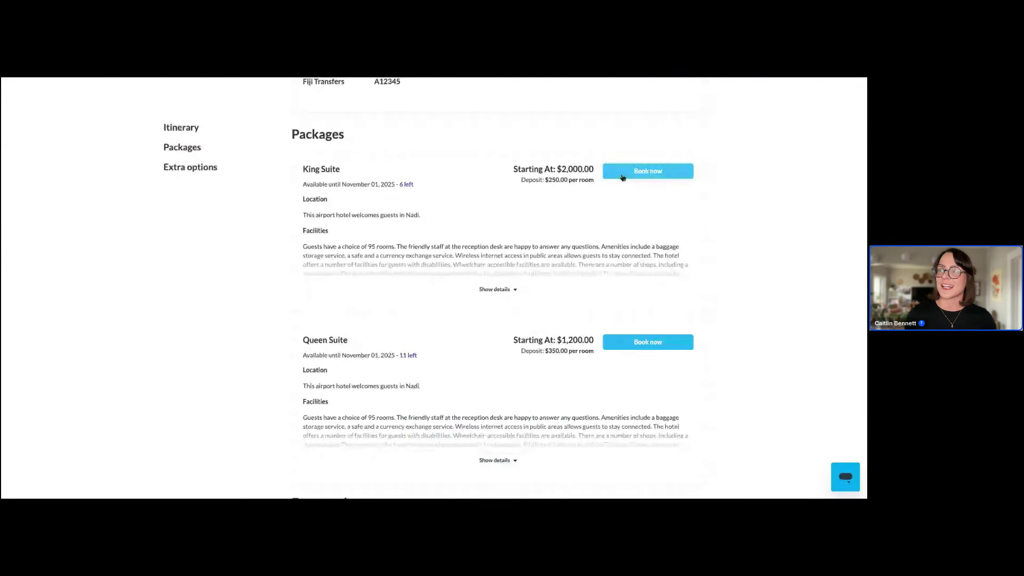
In the preview, begin booking the King Suite package for one traveler
{"action": "left_click", "coordinate": [622, 178]}
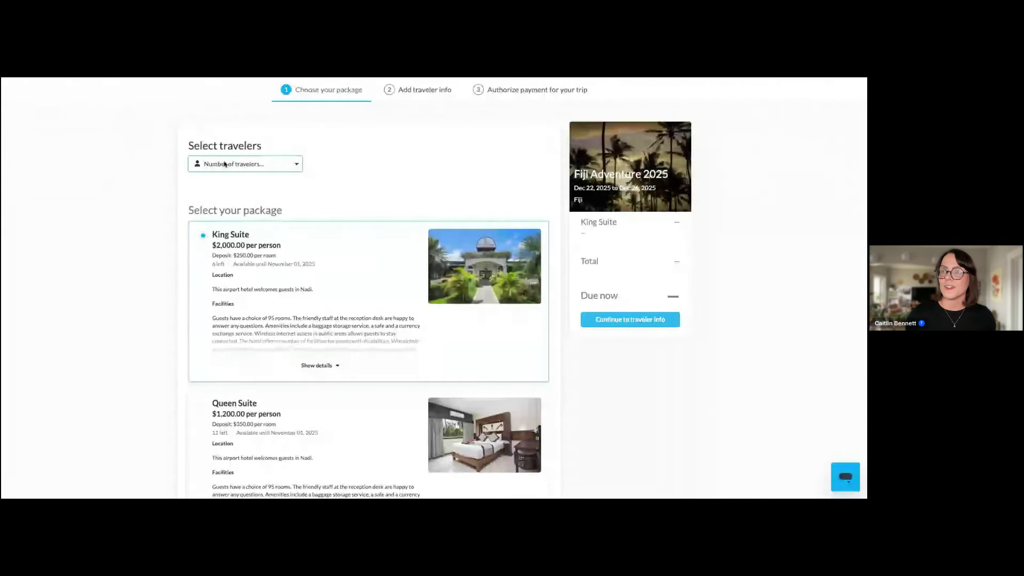
{"action": "left_click", "coordinate": [225, 164]}
{"action": "scroll", "coordinate": [362, 196], "scroll_direction": "down", "scroll_amount": 1}
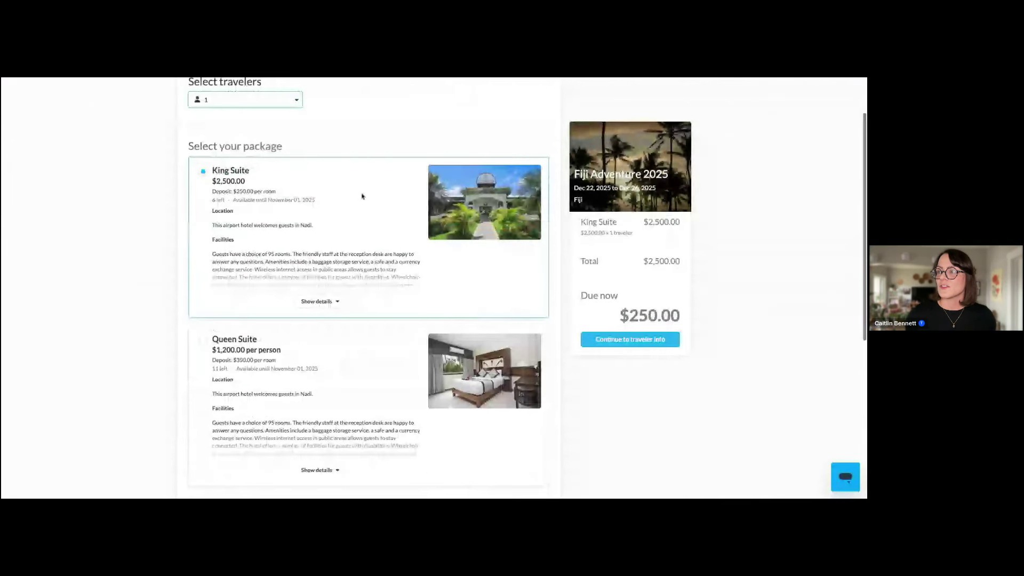
{"action": "left_click", "coordinate": [629, 339]}
Enter the traveler's first name, last name and email, continue to payment, then return to the editor
{"action": "left_click", "coordinate": [272, 223]}
{"action": "type", "text": "Jane"}
{"action": "left_click", "coordinate": [248, 262]}
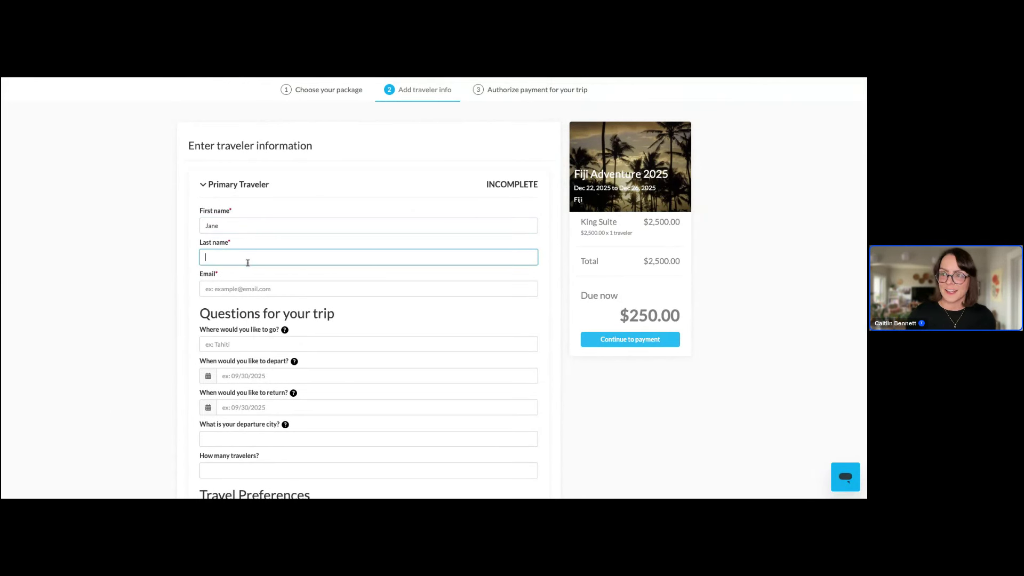
{"action": "type", "text": "Doe"}
{"action": "left_click", "coordinate": [246, 288]}
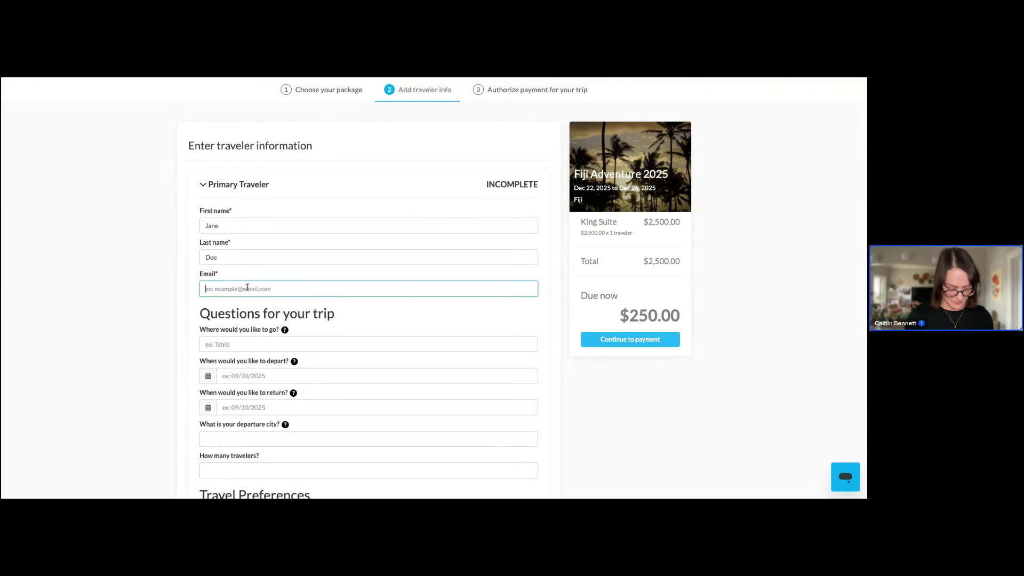
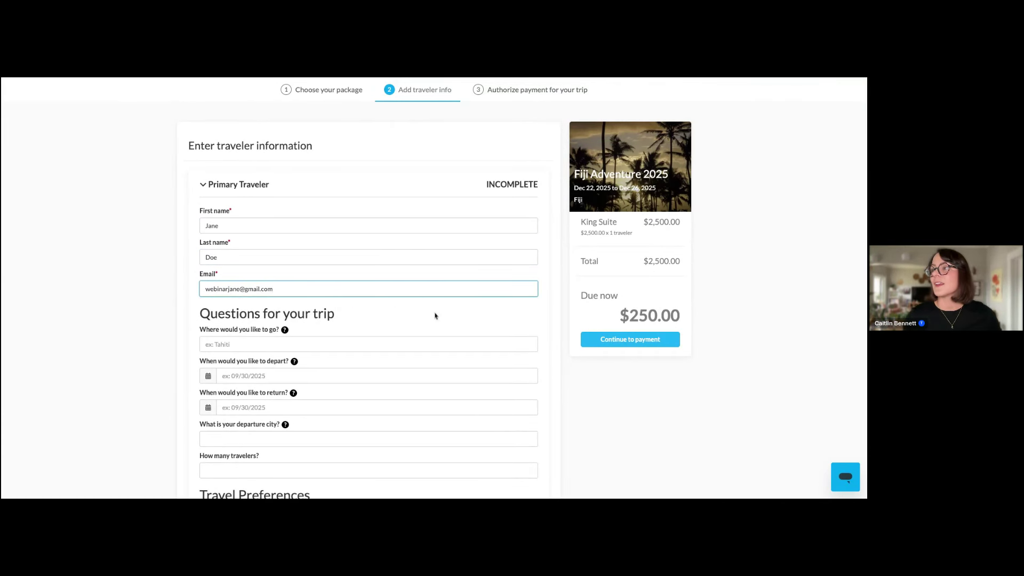
{"action": "left_click", "coordinate": [587, 340]}
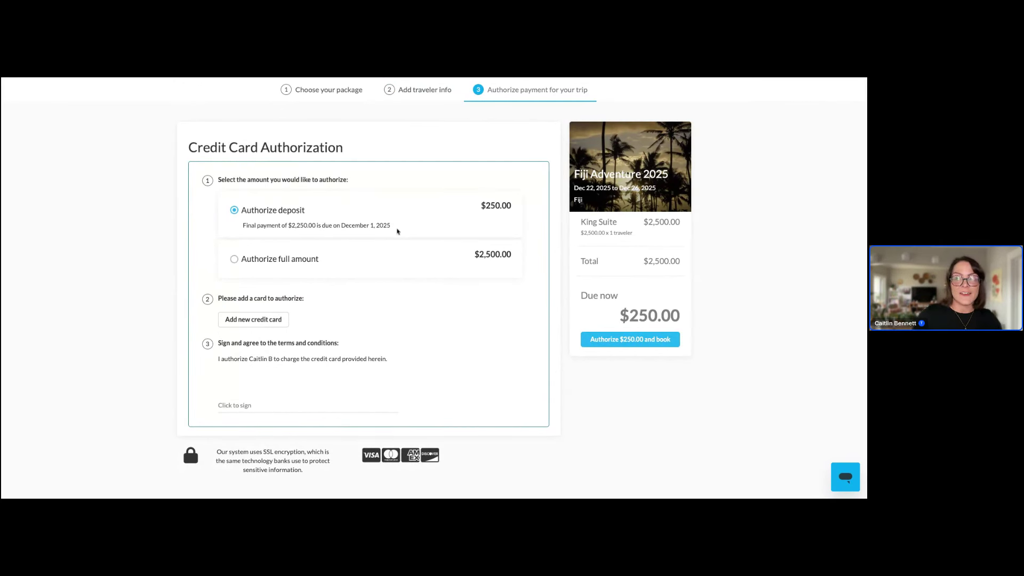
{"action": "triple_click", "coordinate": [397, 231]}
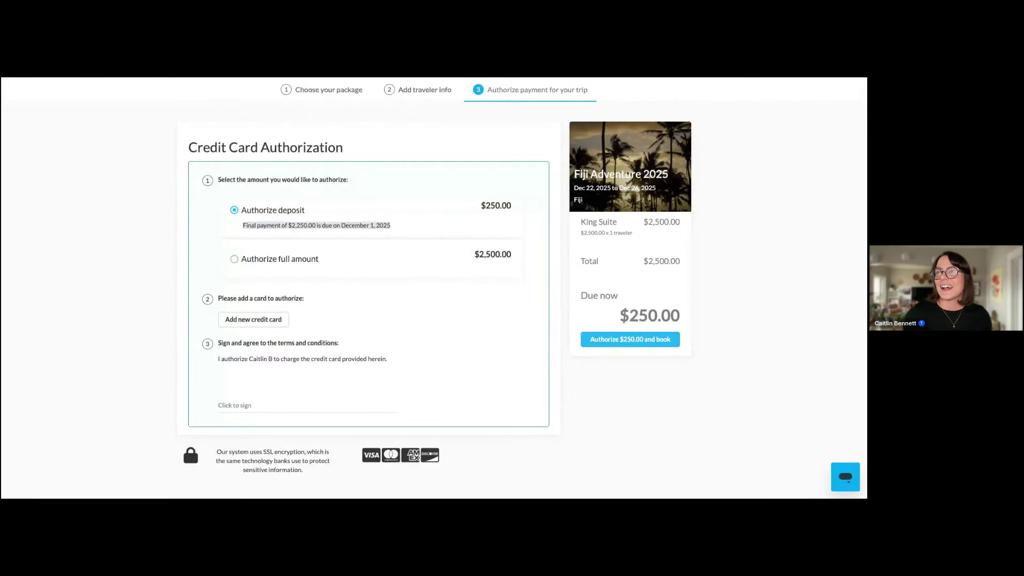
{"action": "key", "text": "ctrl+w"}
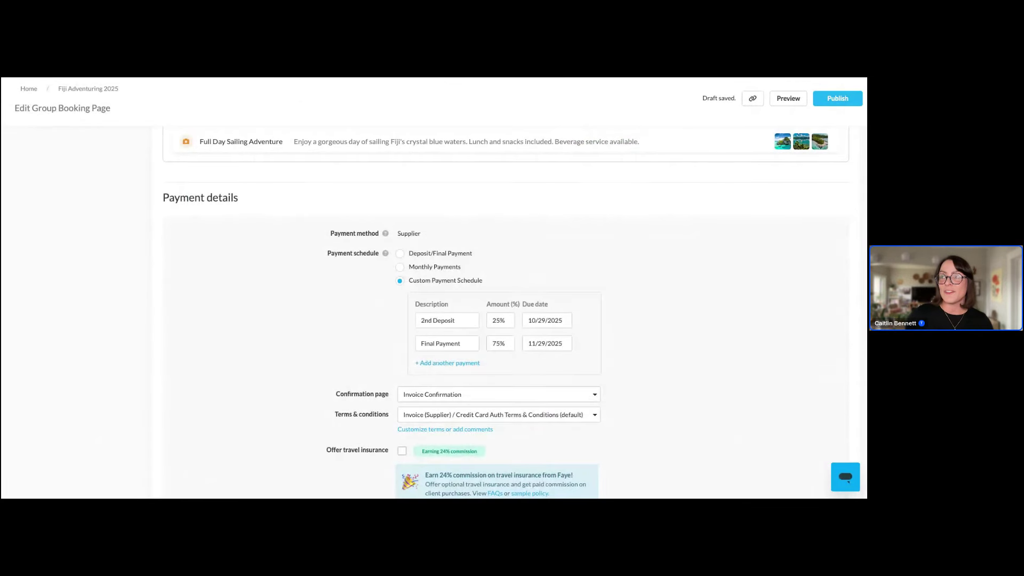
Close the editor and scroll the Fiji Adventure 2025 group status down to the Manage Group table
{"action": "scroll", "coordinate": [506, 123], "scroll_direction": "up", "scroll_amount": 8}
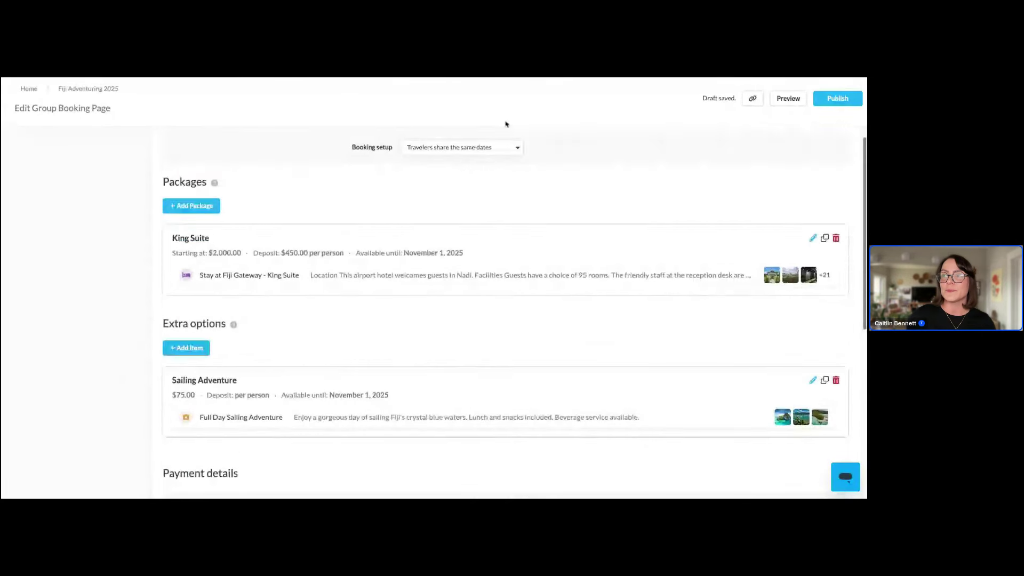
{"action": "key", "text": "ctrl+w"}
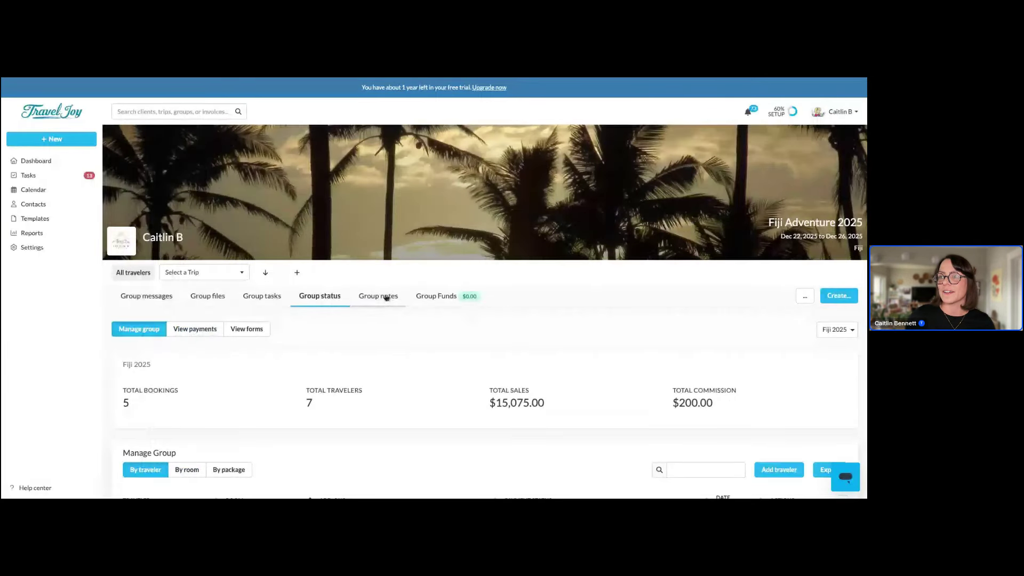
{"action": "scroll", "coordinate": [341, 308], "scroll_direction": "down", "scroll_amount": 1}
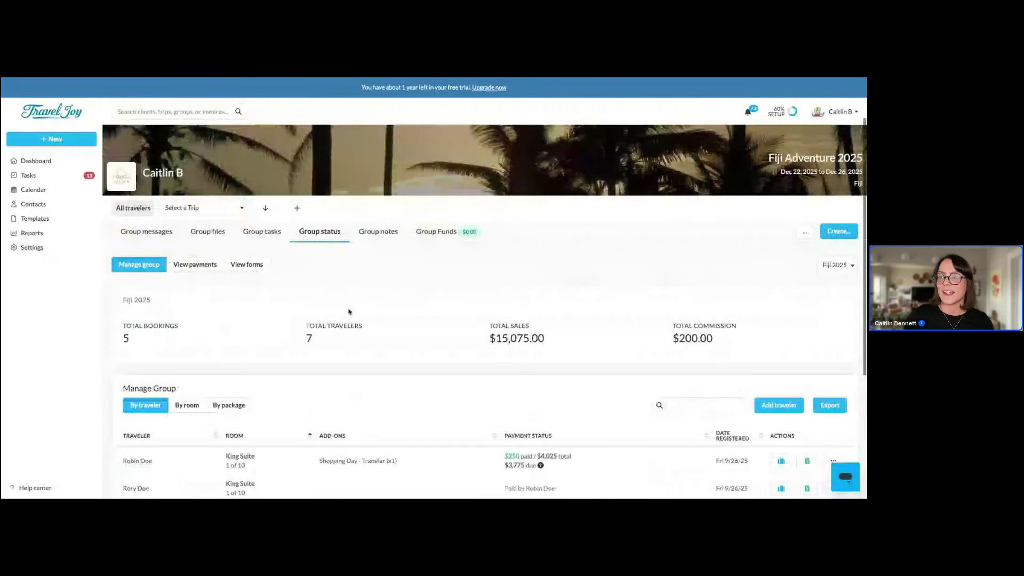
{"action": "scroll", "coordinate": [349, 311], "scroll_direction": "down", "scroll_amount": 1}
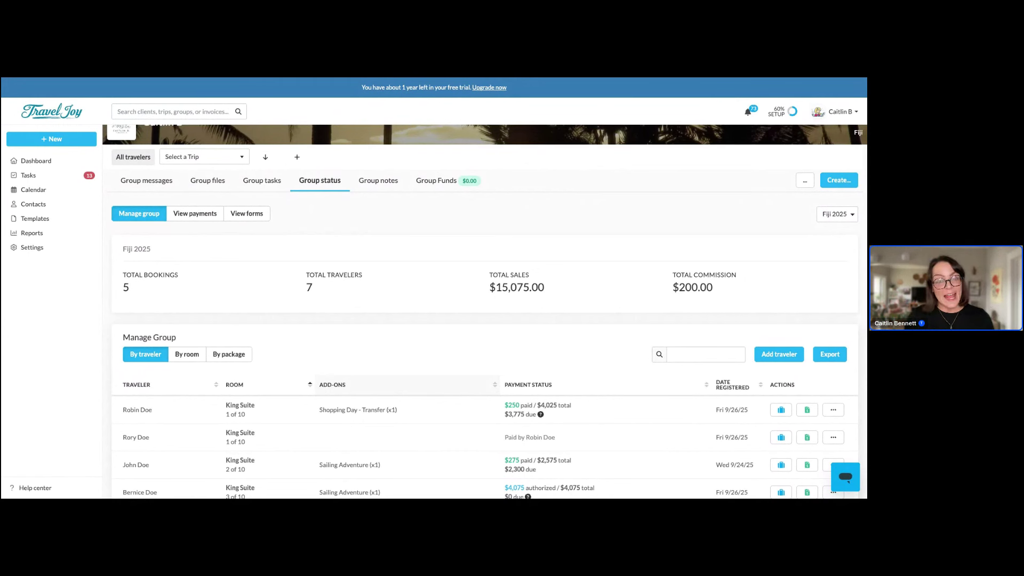
{"action": "scroll", "coordinate": [489, 320], "scroll_direction": "down", "scroll_amount": 3}
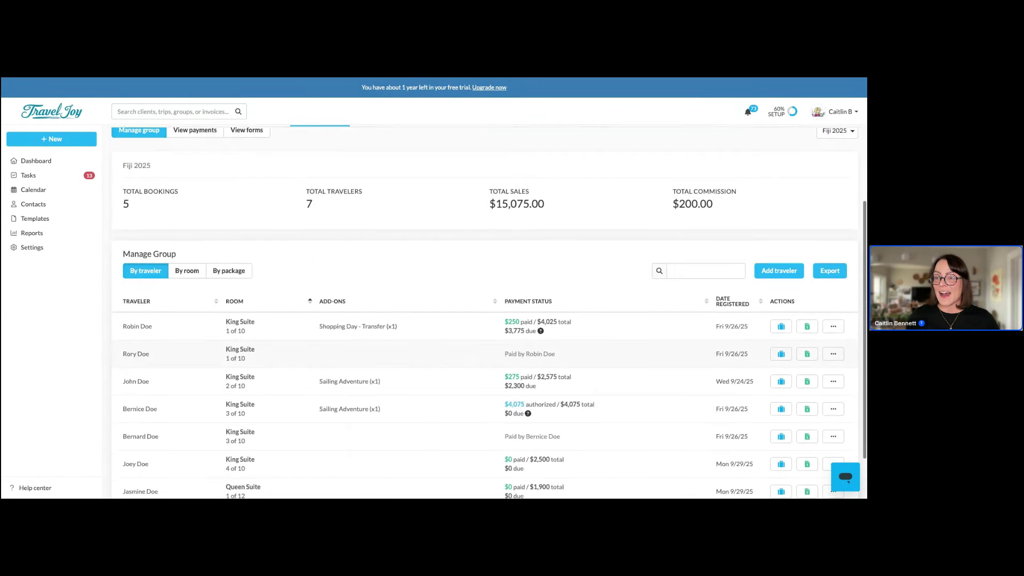
{"action": "scroll", "coordinate": [489, 312], "scroll_direction": "down", "scroll_amount": 2}
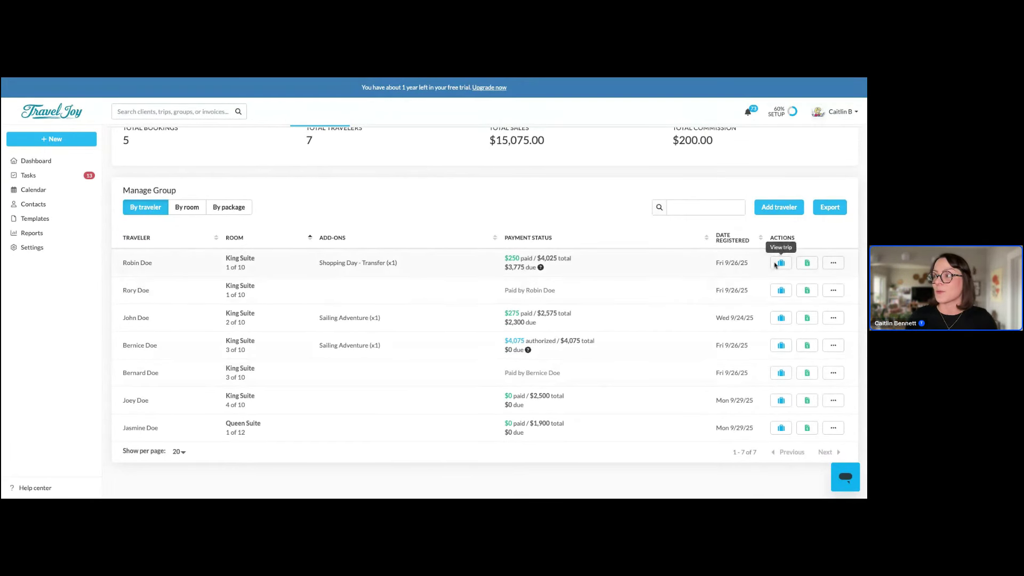
Swap the first traveler's Shopping Day - Transfer add-on for Sailing Adventure, discard, then open Dashboard
{"action": "left_click", "coordinate": [833, 265]}
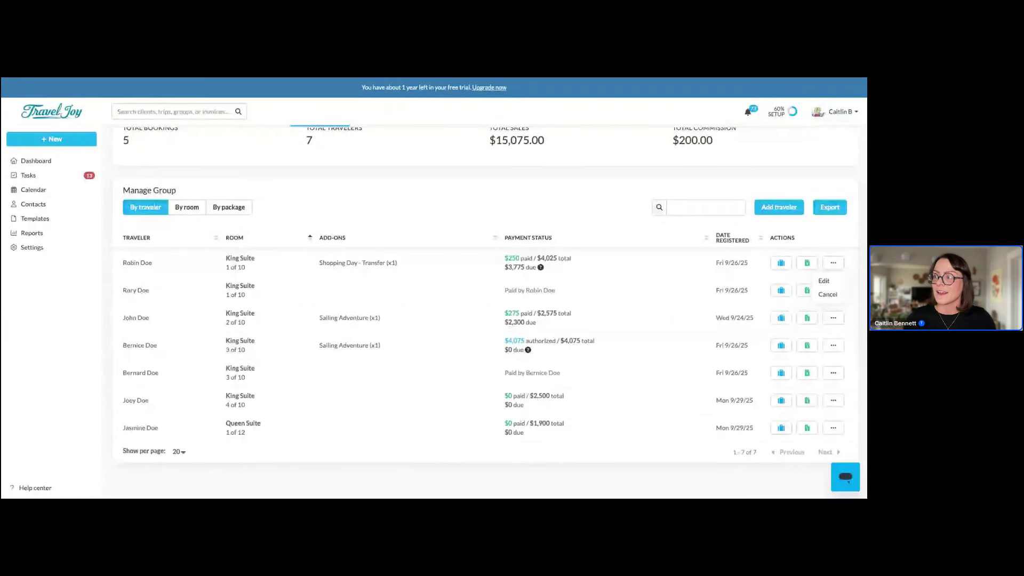
{"action": "left_click", "coordinate": [824, 282]}
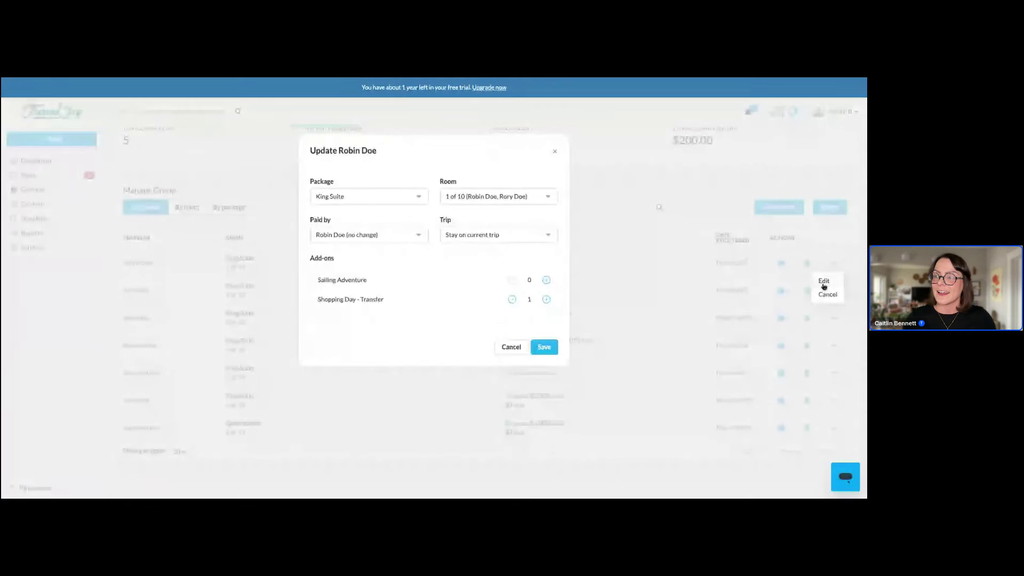
{"action": "left_click", "coordinate": [546, 280]}
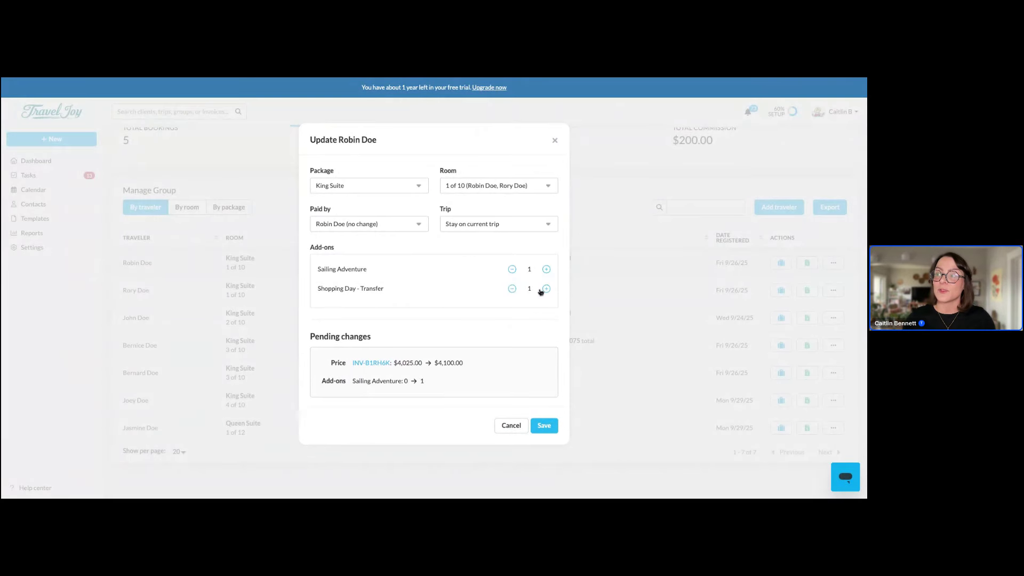
{"action": "left_click", "coordinate": [512, 289]}
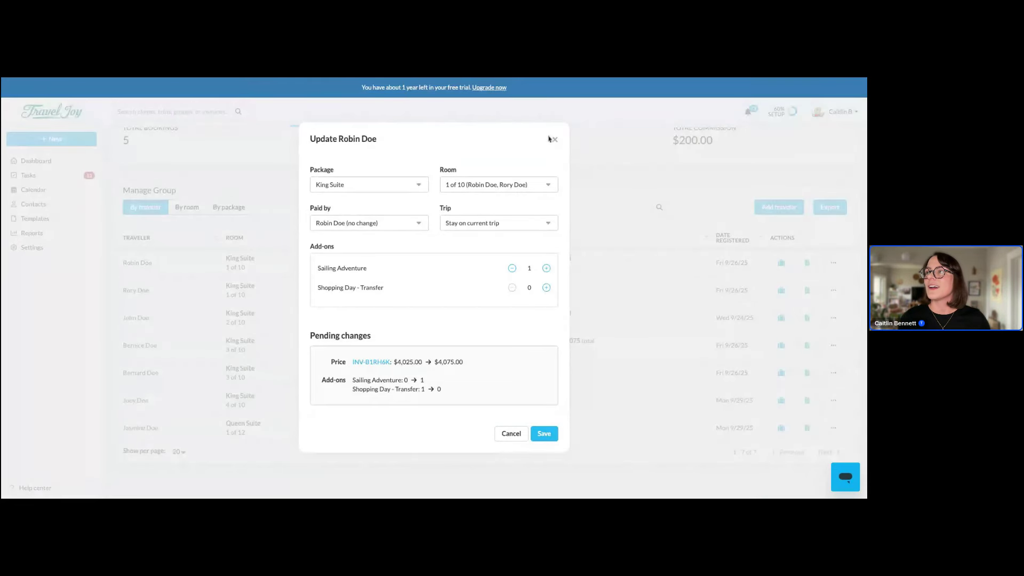
{"action": "left_click", "coordinate": [554, 140]}
{"action": "left_click", "coordinate": [38, 161]}
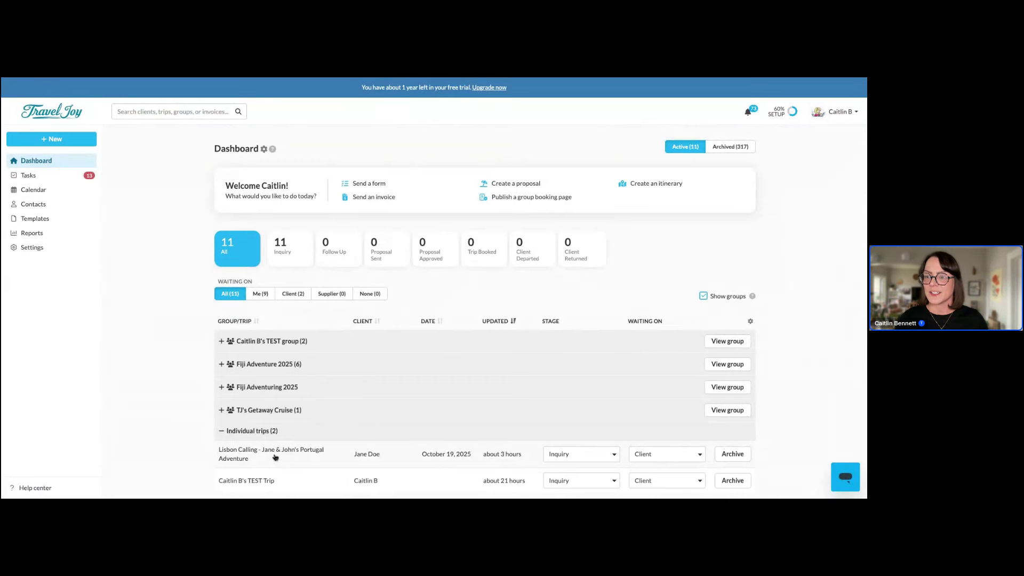
Open the Lisbon Calling trip from the Dashboard's Individual trips list
{"action": "left_click", "coordinate": [276, 454]}
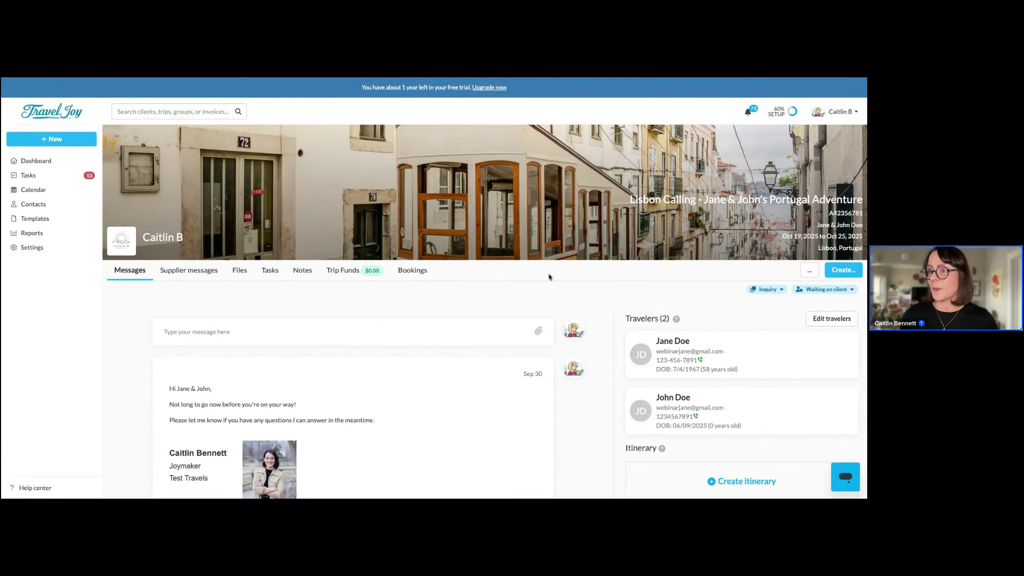
Open the Lisbon Getaway - Options proposal from the trip's files and show its pricing settings
{"action": "left_click", "coordinate": [233, 270]}
{"action": "left_click", "coordinate": [363, 397]}
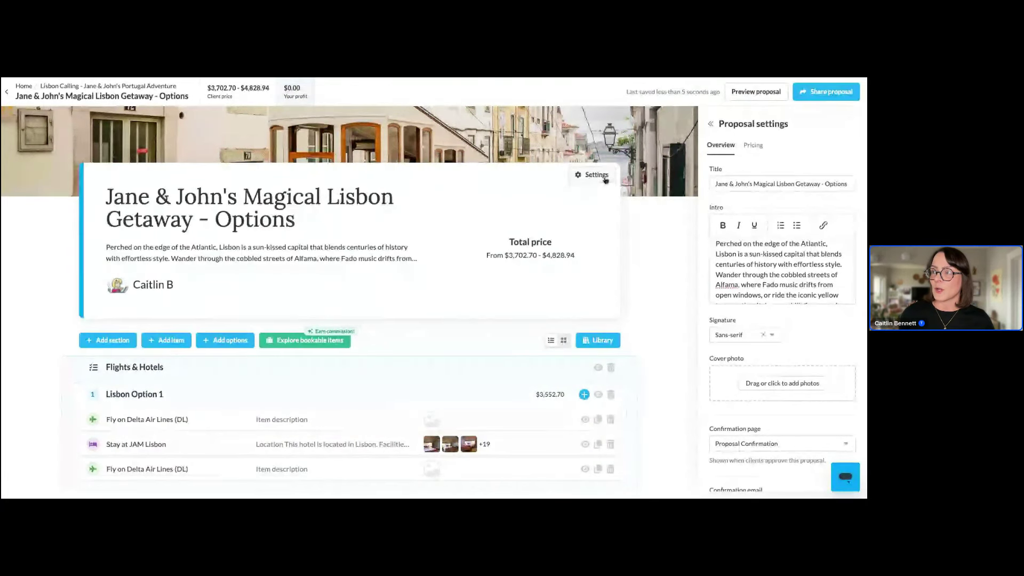
{"action": "left_click", "coordinate": [750, 146]}
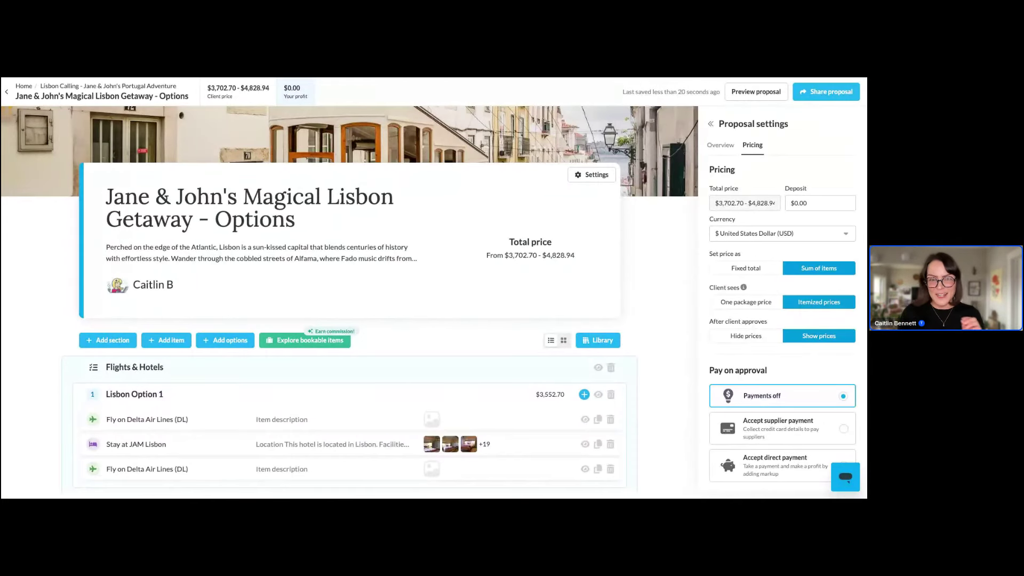
Scroll through the itinerary to review the two Lisbon options at $3,552.70 and $4,678.94
{"action": "scroll", "coordinate": [816, 331], "scroll_direction": "down", "scroll_amount": 1}
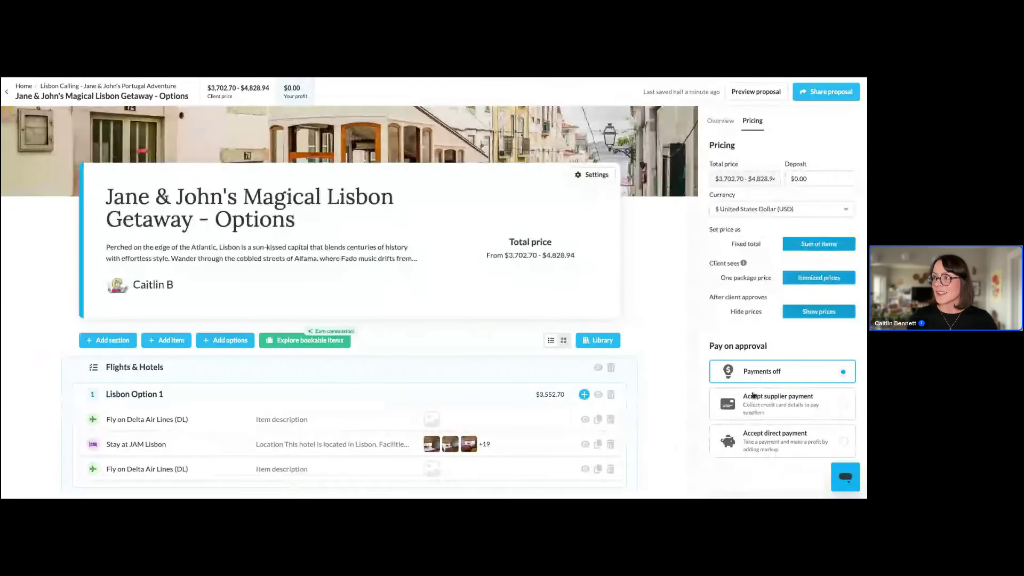
{"action": "scroll", "coordinate": [772, 308], "scroll_direction": "up", "scroll_amount": 1}
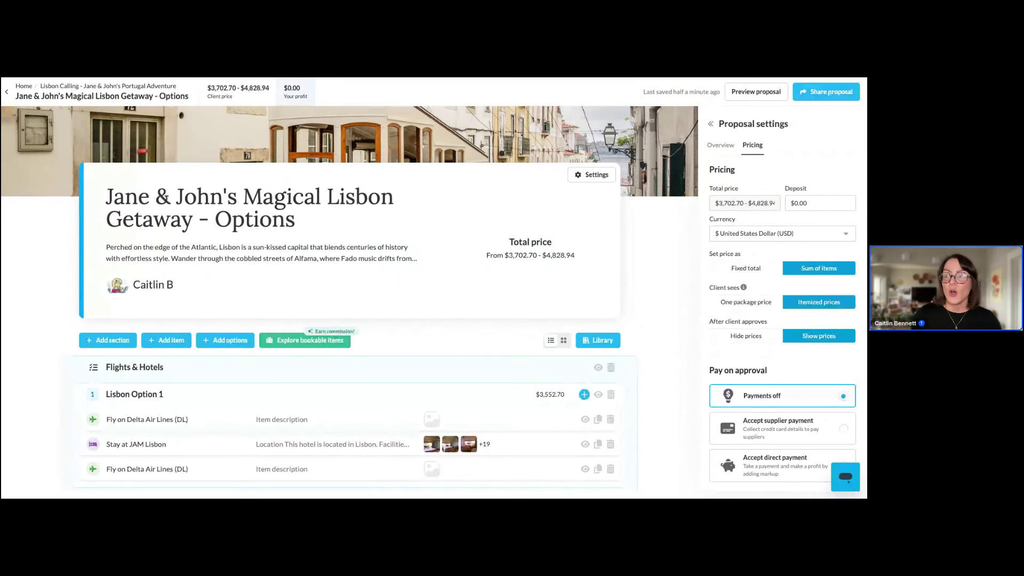
{"action": "scroll", "coordinate": [259, 337], "scroll_direction": "down", "scroll_amount": 2}
{"action": "scroll", "coordinate": [329, 342], "scroll_direction": "down", "scroll_amount": 1}
{"action": "scroll", "coordinate": [329, 341], "scroll_direction": "down", "scroll_amount": 5}
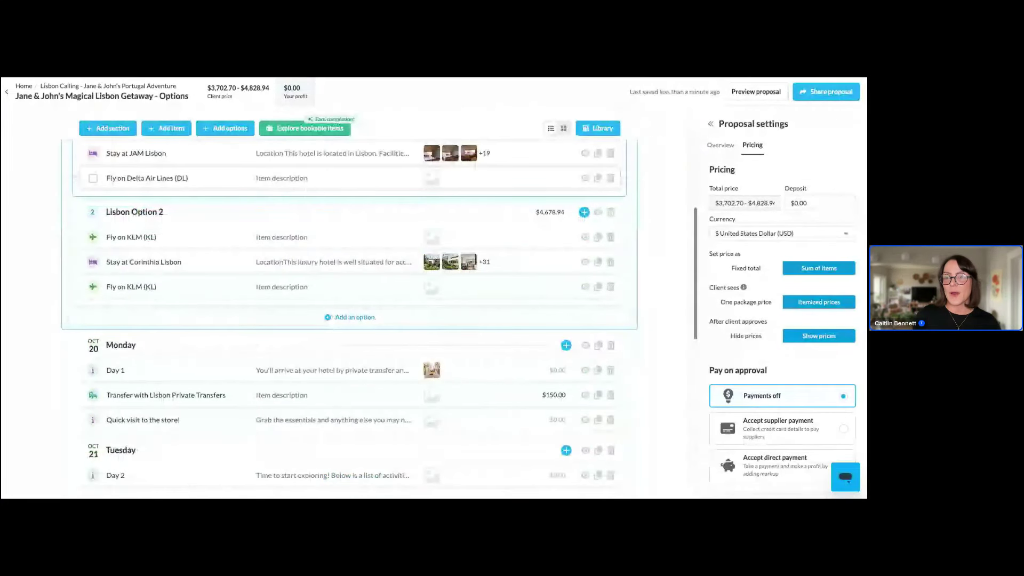
{"action": "scroll", "coordinate": [350, 315], "scroll_direction": "down", "scroll_amount": 2}
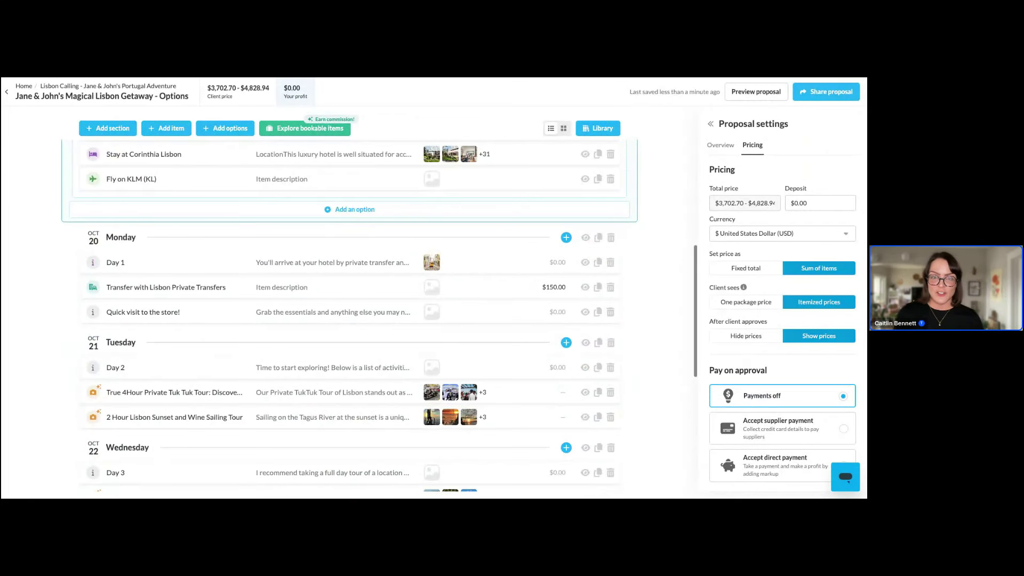
{"action": "scroll", "coordinate": [349, 315], "scroll_direction": "down", "scroll_amount": 1}
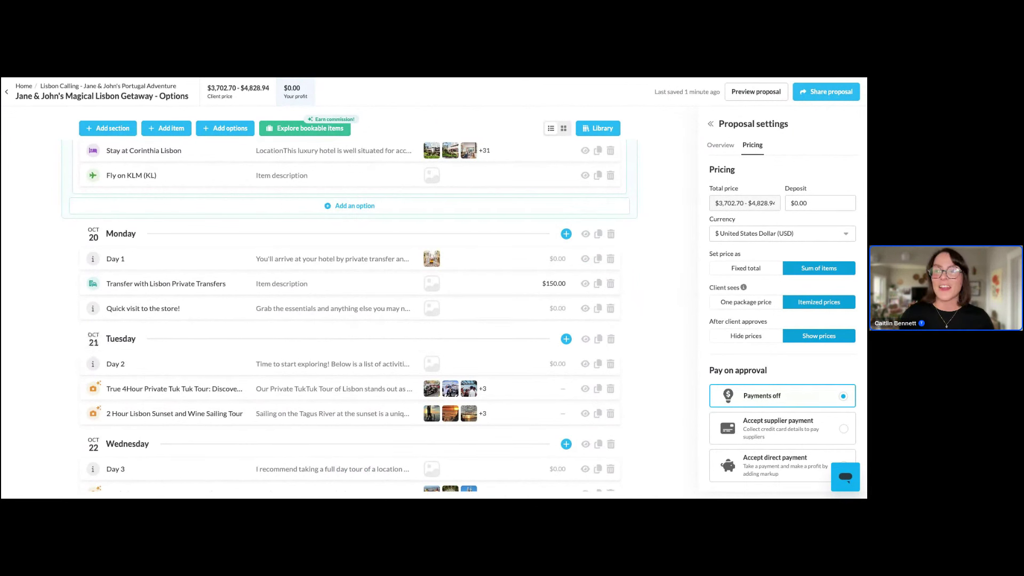
{"action": "scroll", "coordinate": [253, 255], "scroll_direction": "up", "scroll_amount": 3}
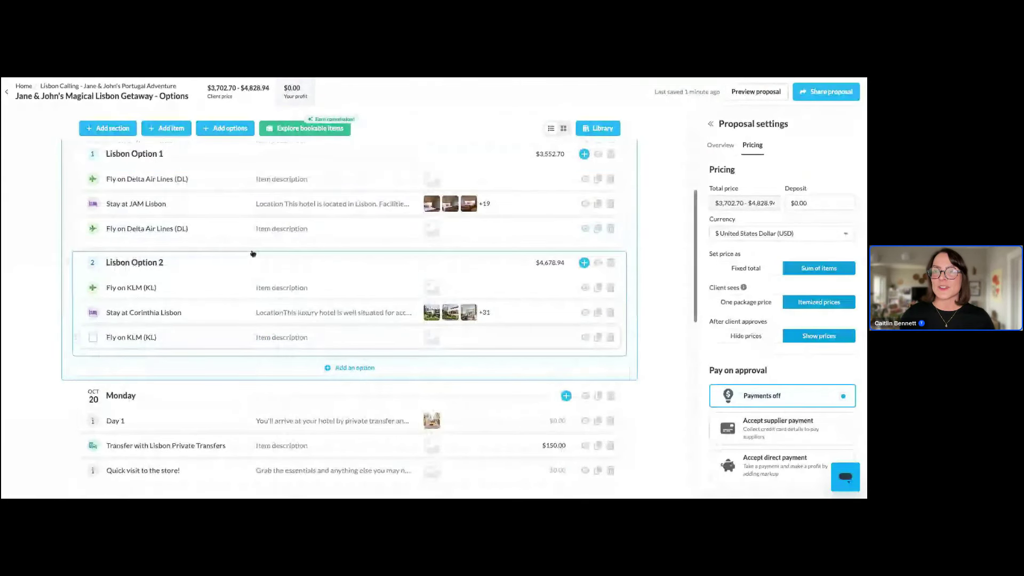
{"action": "scroll", "coordinate": [253, 253], "scroll_direction": "up", "scroll_amount": 2}
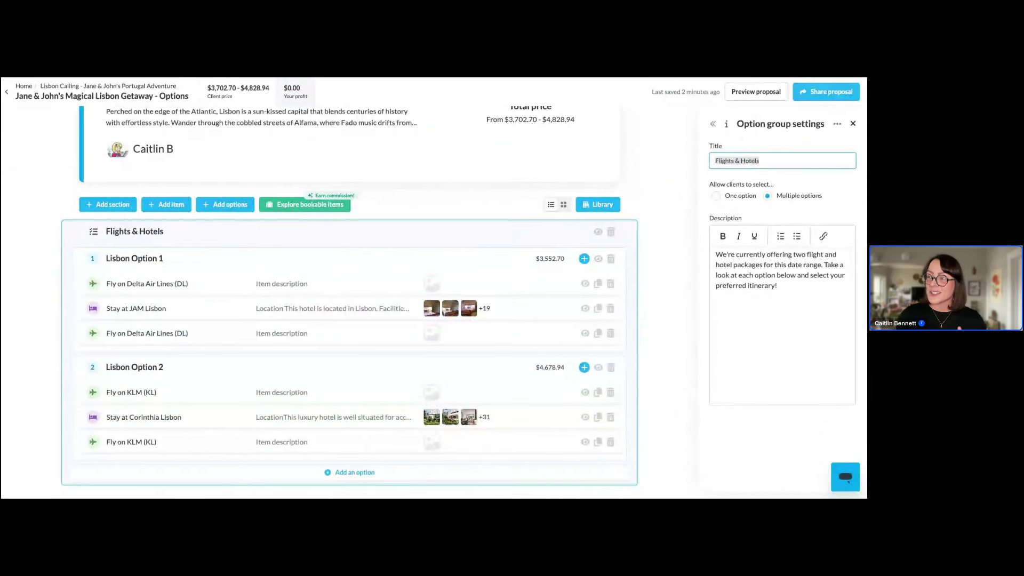
Add the Monday day section and its 3 items to the library, then view the library's 6 entries
{"action": "scroll", "coordinate": [459, 384], "scroll_direction": "down", "scroll_amount": 3}
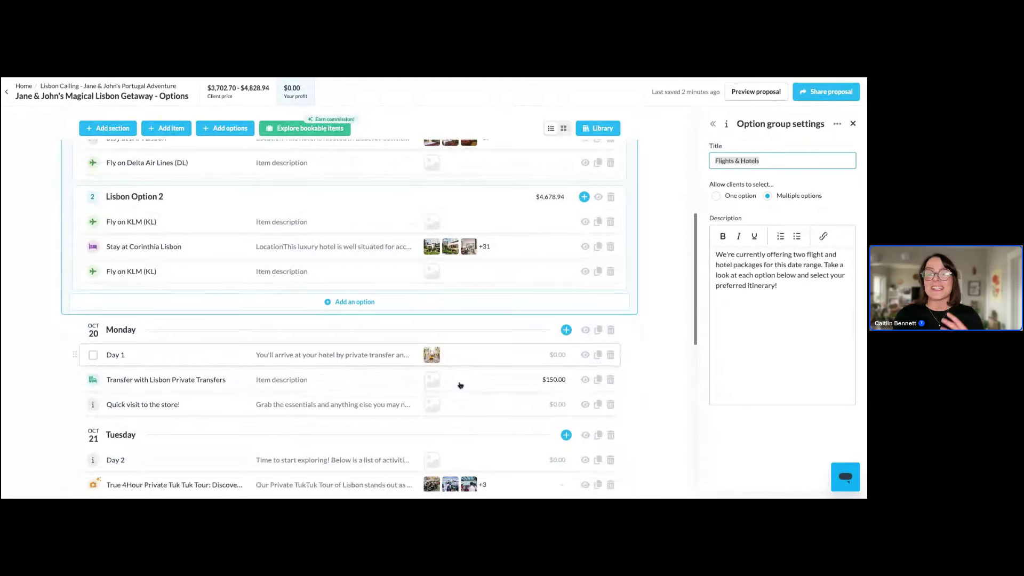
{"action": "scroll", "coordinate": [460, 382], "scroll_direction": "down", "scroll_amount": 1}
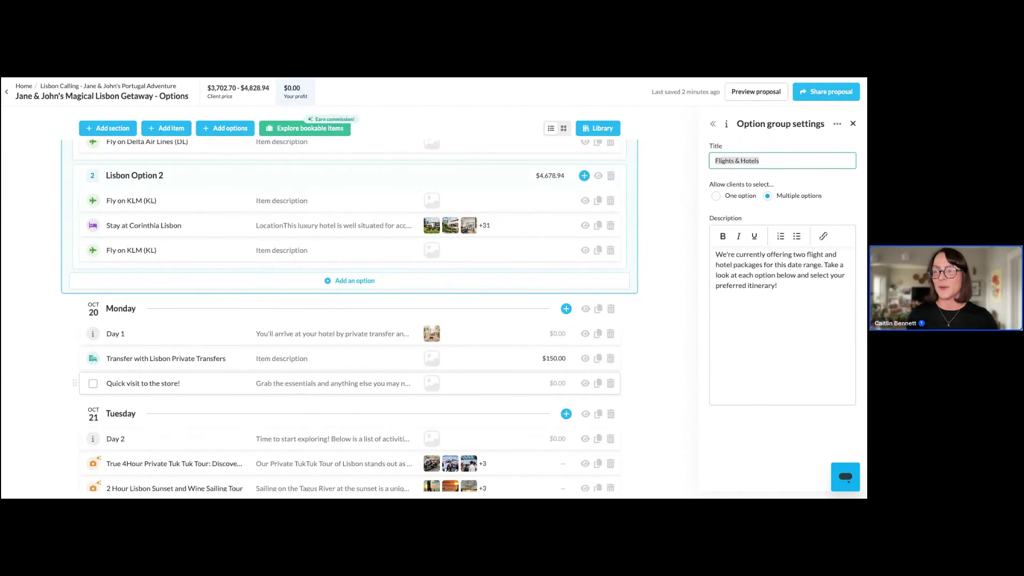
{"action": "left_click", "coordinate": [335, 315]}
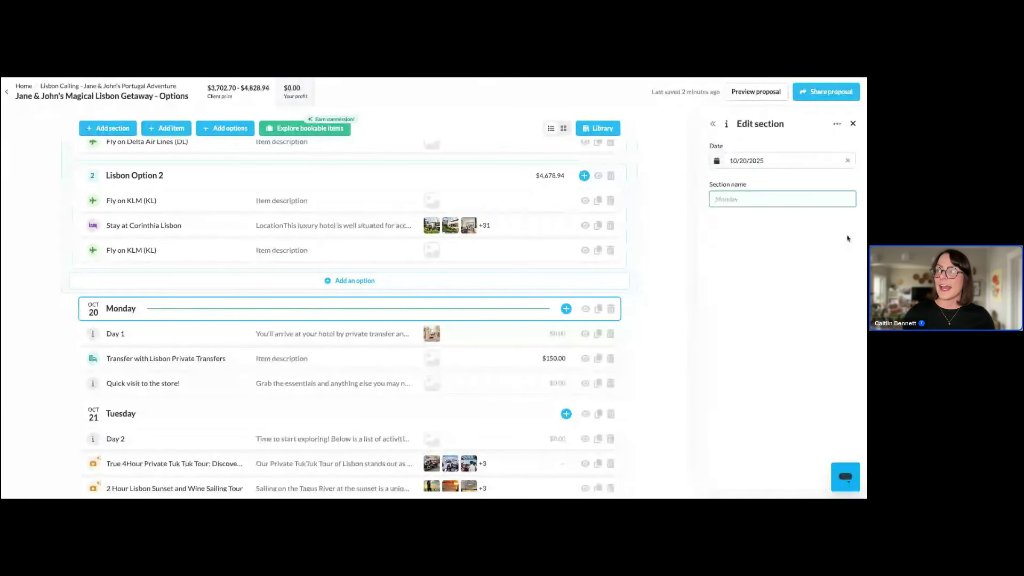
{"action": "left_click", "coordinate": [837, 128]}
{"action": "left_click", "coordinate": [837, 128]}
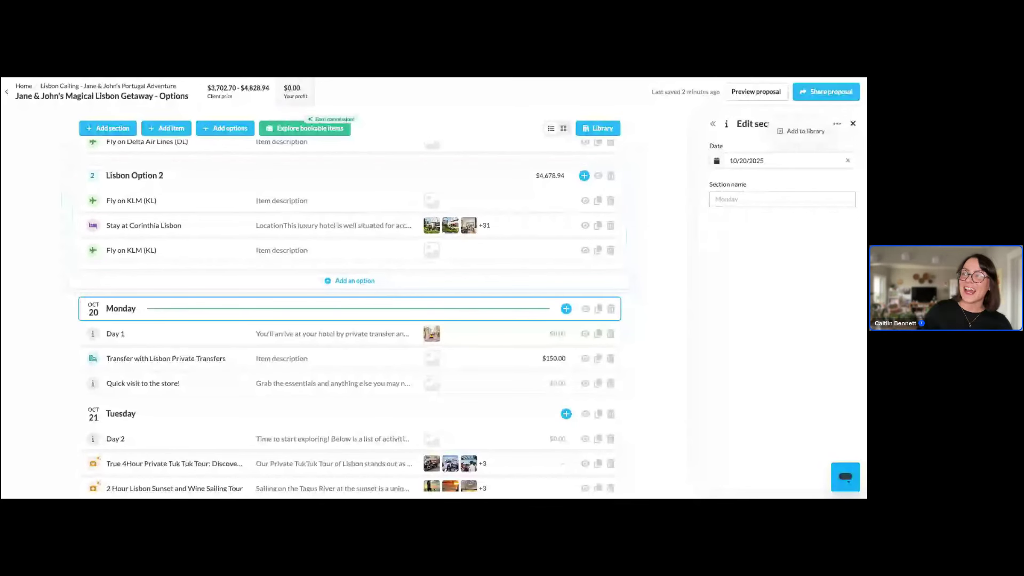
{"action": "left_click", "coordinate": [803, 132]}
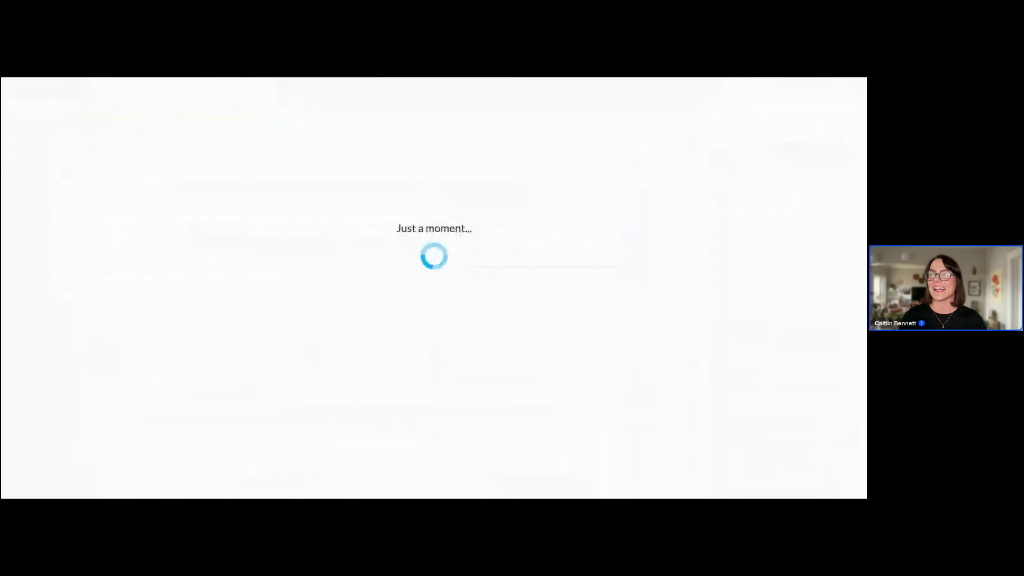
{"action": "left_click", "coordinate": [584, 394]}
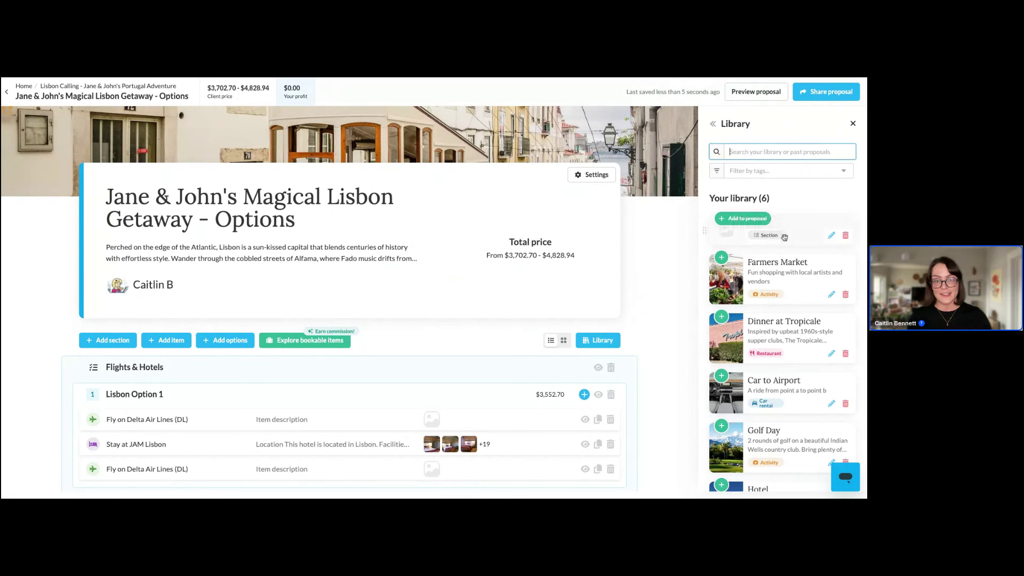
Drag the saved Monday section into the itinerary, then open 'Quick visit to the store!' for editing
{"action": "left_click_drag", "start_coordinate": [788, 236], "coordinate": [421, 367]}
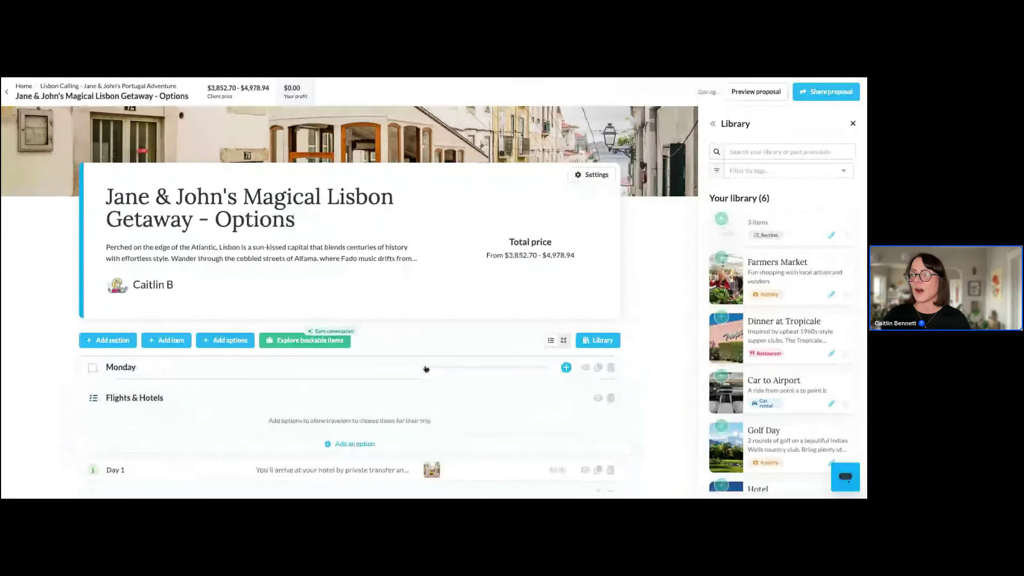
{"action": "scroll", "coordinate": [426, 368], "scroll_direction": "down", "scroll_amount": 5}
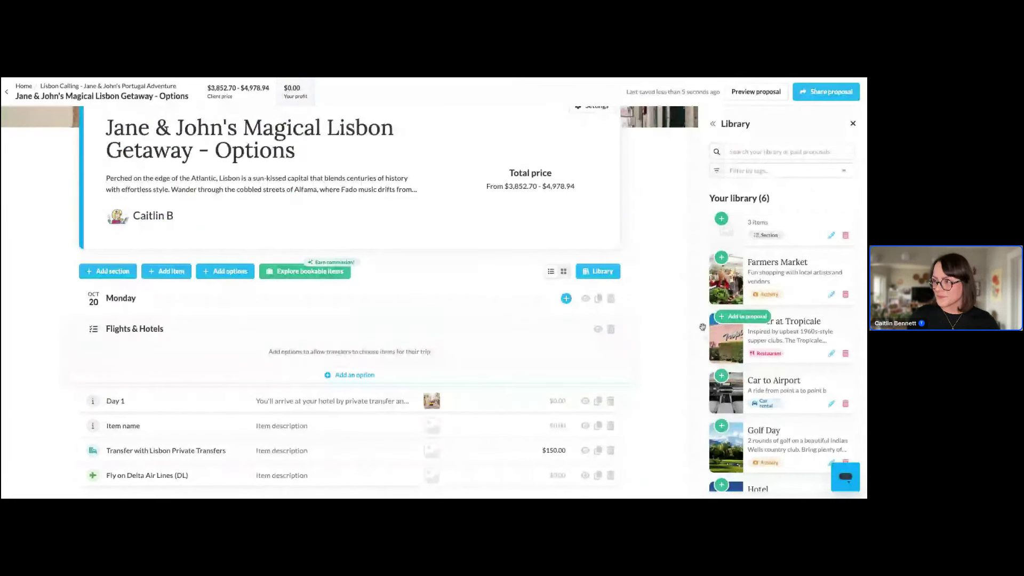
{"action": "mouse_move", "coordinate": [768, 240]}
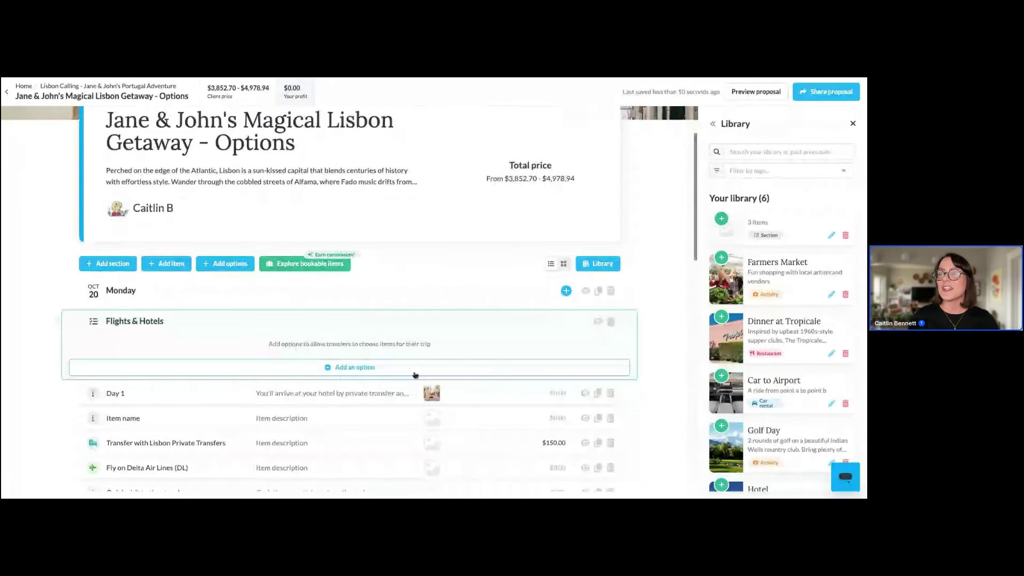
{"action": "scroll", "coordinate": [415, 375], "scroll_direction": "down", "scroll_amount": 5}
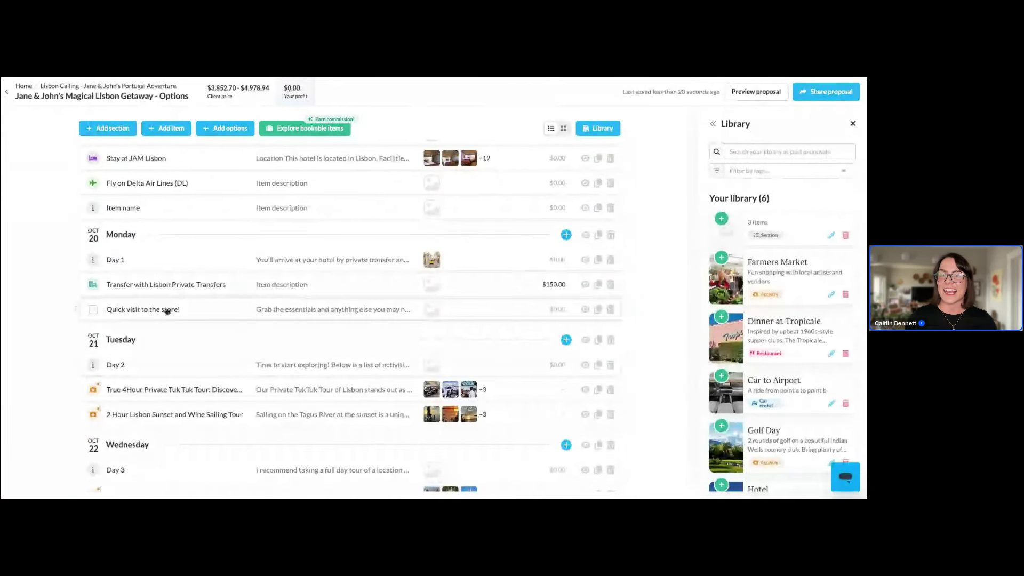
{"action": "left_click", "coordinate": [166, 311]}
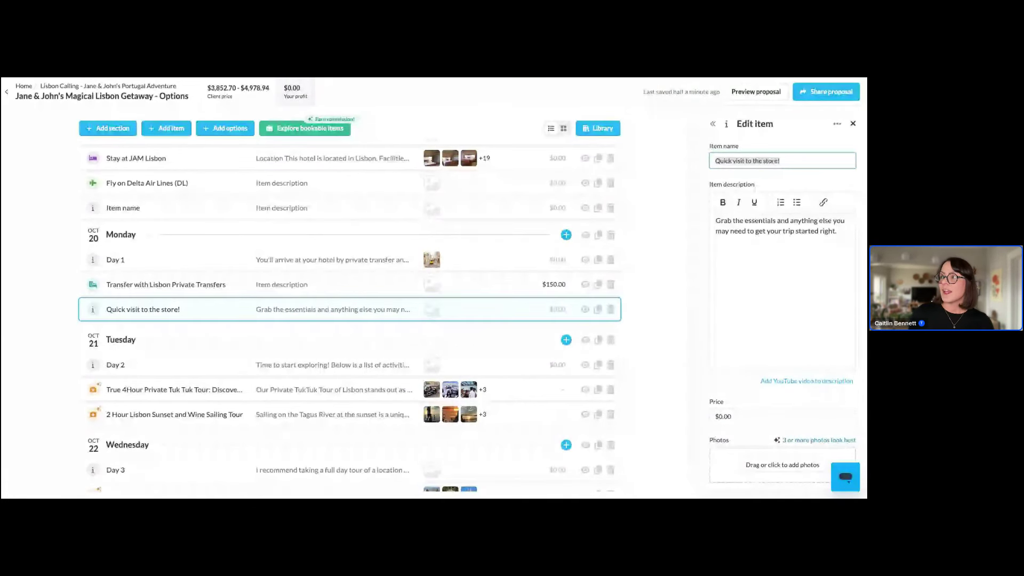
Change 'Quick visit to the store!' to the Activity item type, then return to the Home dashboard
{"action": "scroll", "coordinate": [808, 265], "scroll_direction": "down", "scroll_amount": 1}
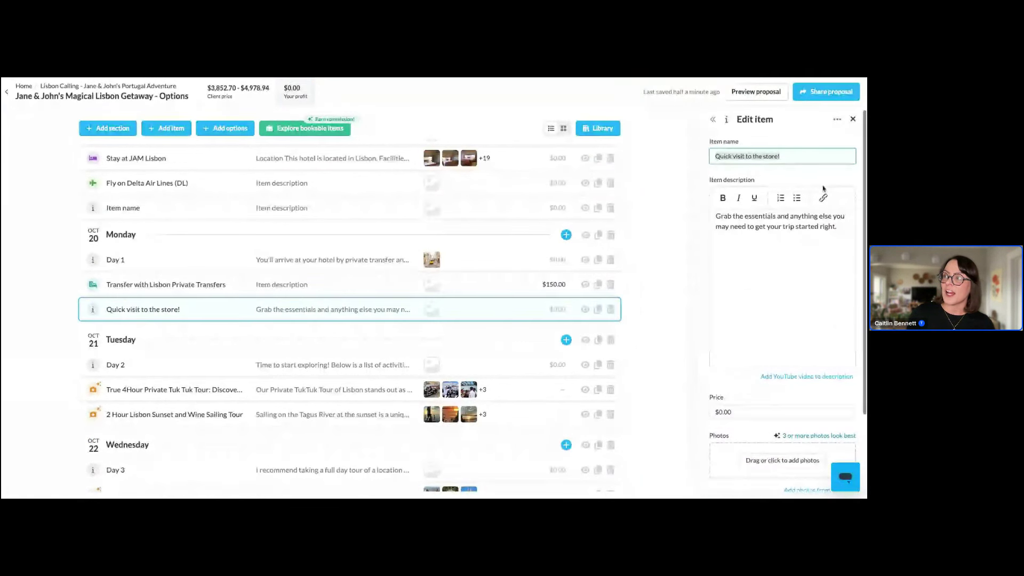
{"action": "scroll", "coordinate": [833, 140], "scroll_direction": "up", "scroll_amount": 1}
{"action": "left_click", "coordinate": [838, 125]}
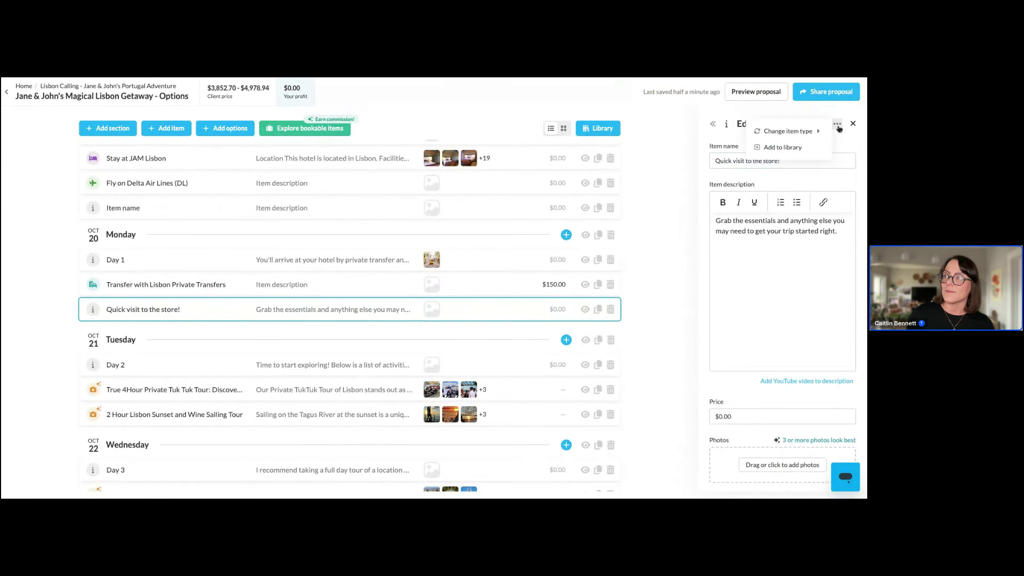
{"action": "scroll", "coordinate": [838, 129], "scroll_direction": "down", "scroll_amount": 1}
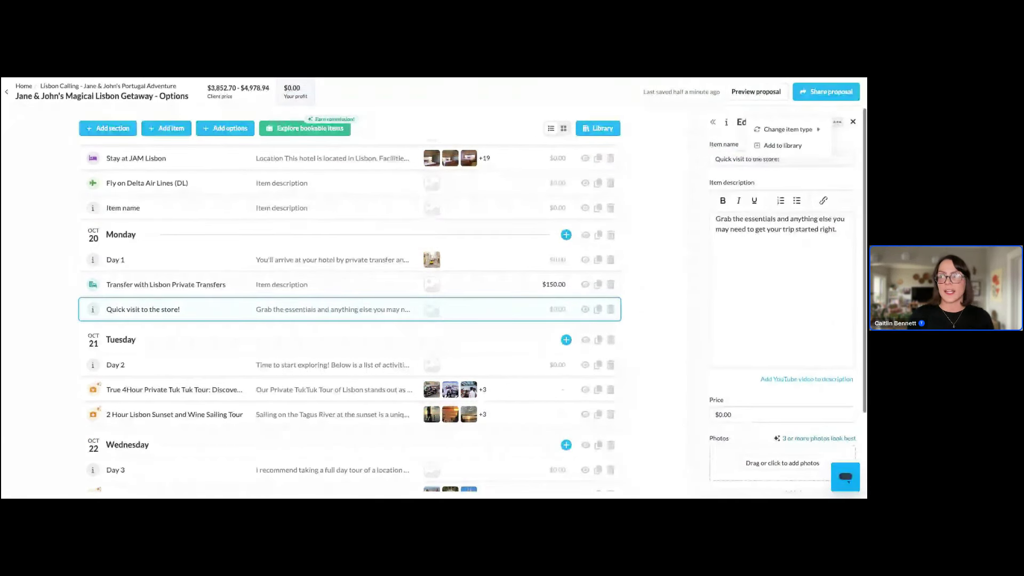
{"action": "mouse_move", "coordinate": [806, 132]}
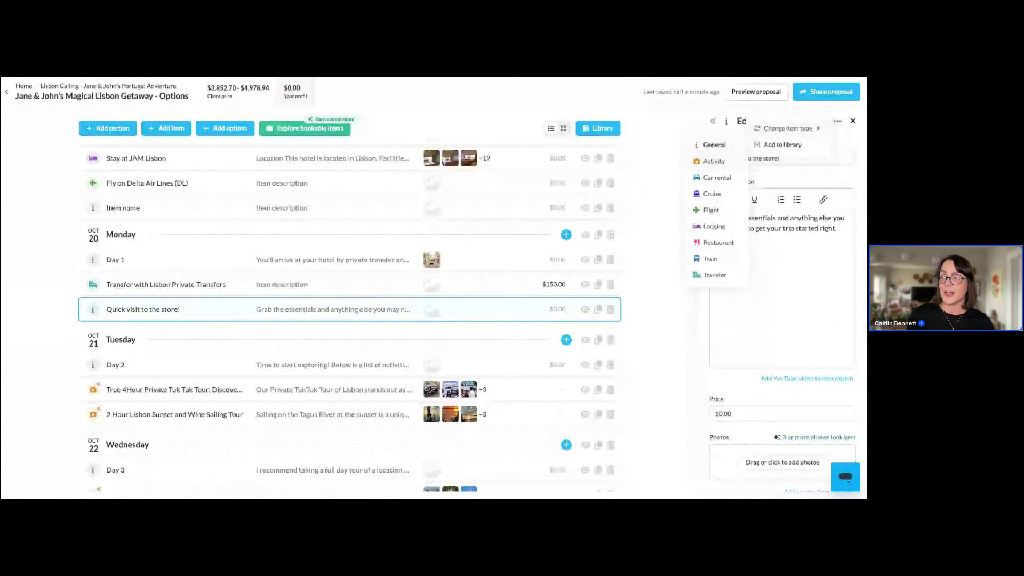
{"action": "left_click", "coordinate": [714, 161]}
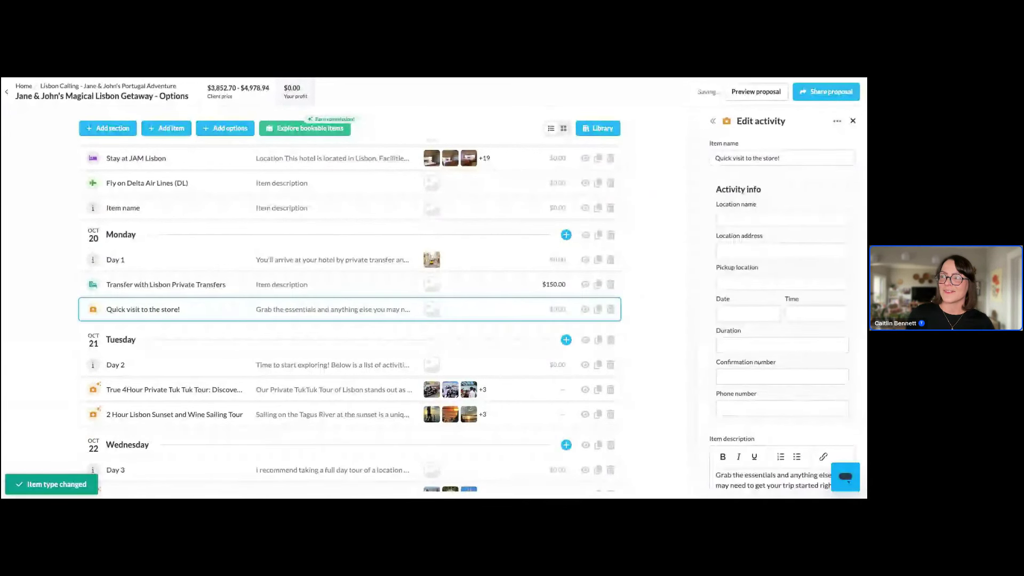
{"action": "scroll", "coordinate": [797, 277], "scroll_direction": "down", "scroll_amount": 1}
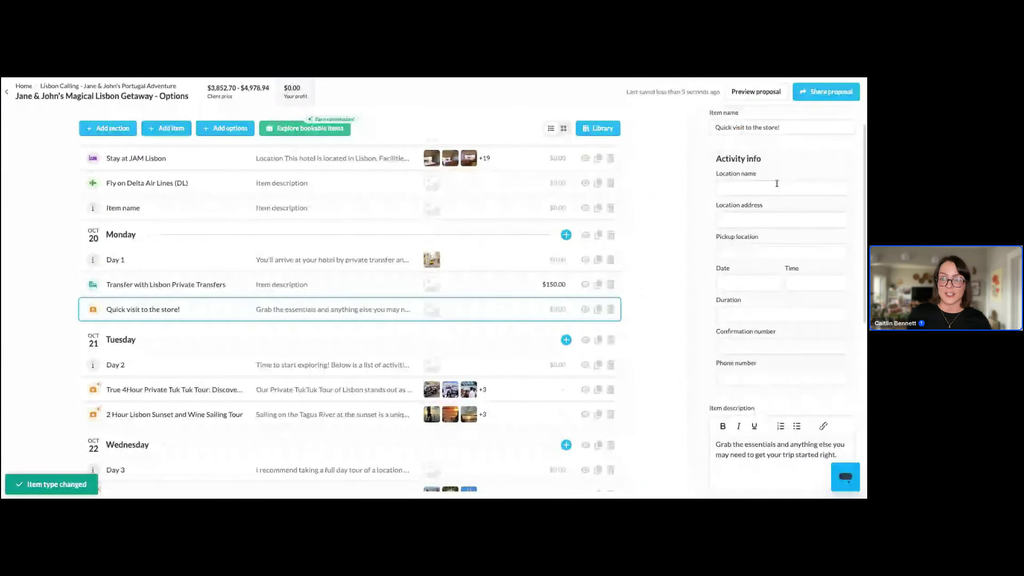
{"action": "scroll", "coordinate": [776, 183], "scroll_direction": "down", "scroll_amount": 5}
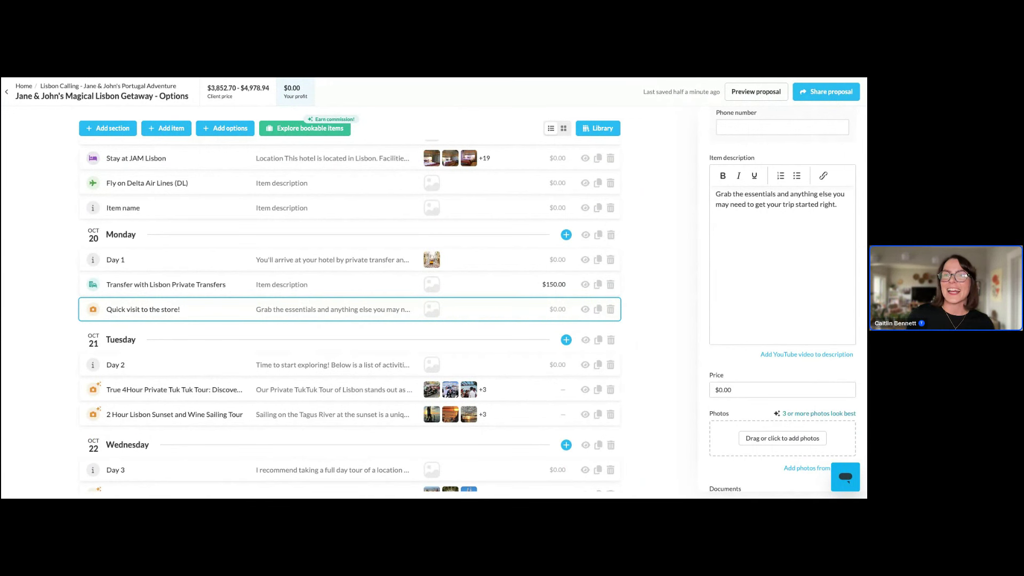
{"action": "left_click", "coordinate": [25, 85]}
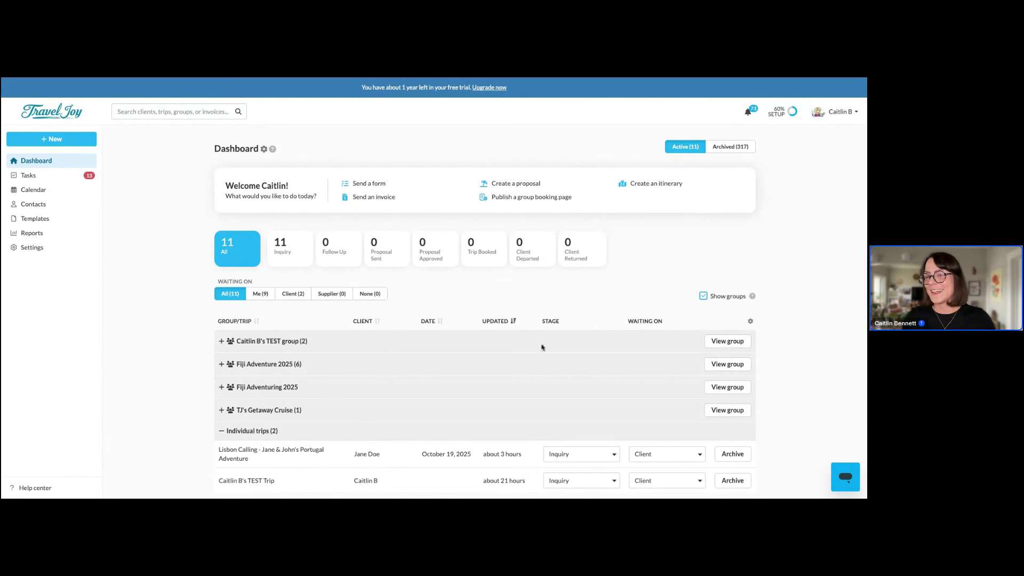
Create a new Client Inquiry form for the Lisbon Calling trip
{"action": "left_click", "coordinate": [291, 454]}
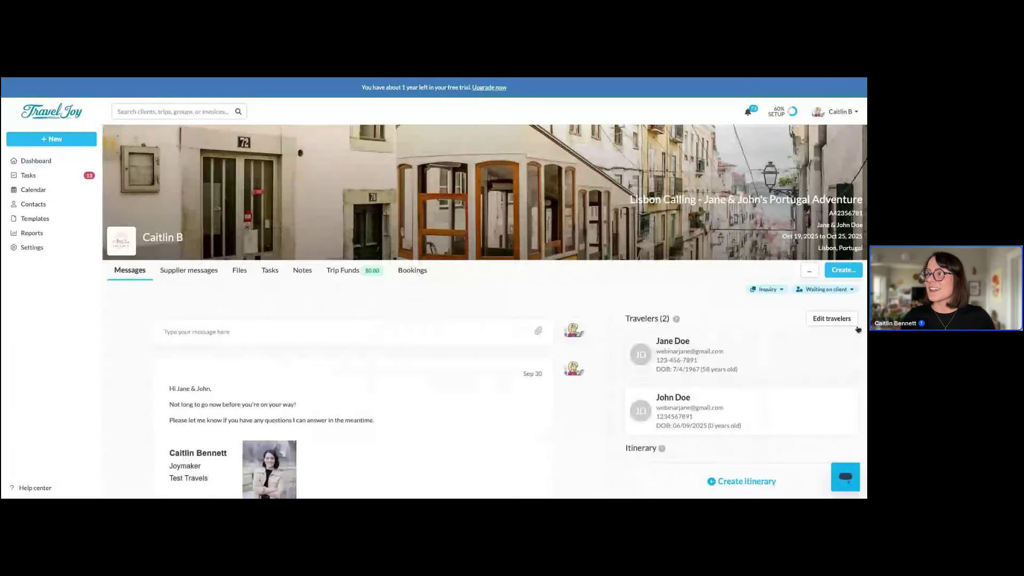
{"action": "left_click", "coordinate": [843, 270]}
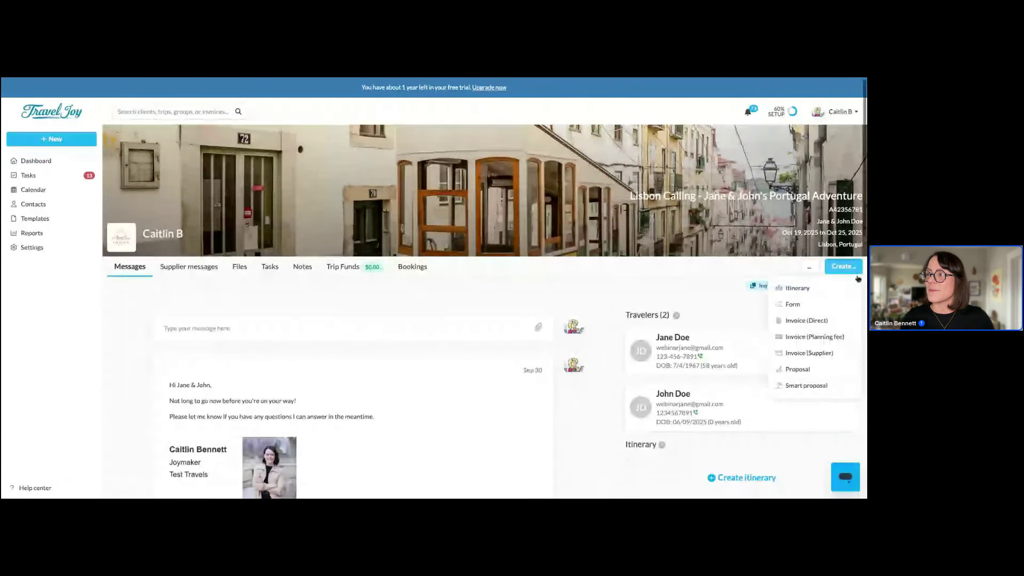
{"action": "left_click", "coordinate": [818, 309]}
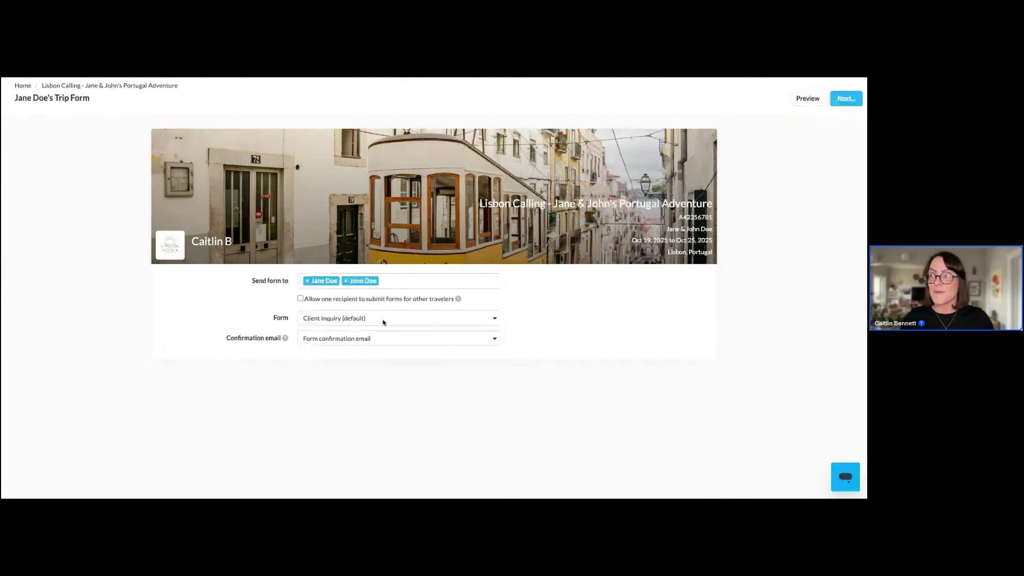
Fill out the form on the client's behalf and review its trip questions and travel preferences
{"action": "left_click", "coordinate": [853, 99]}
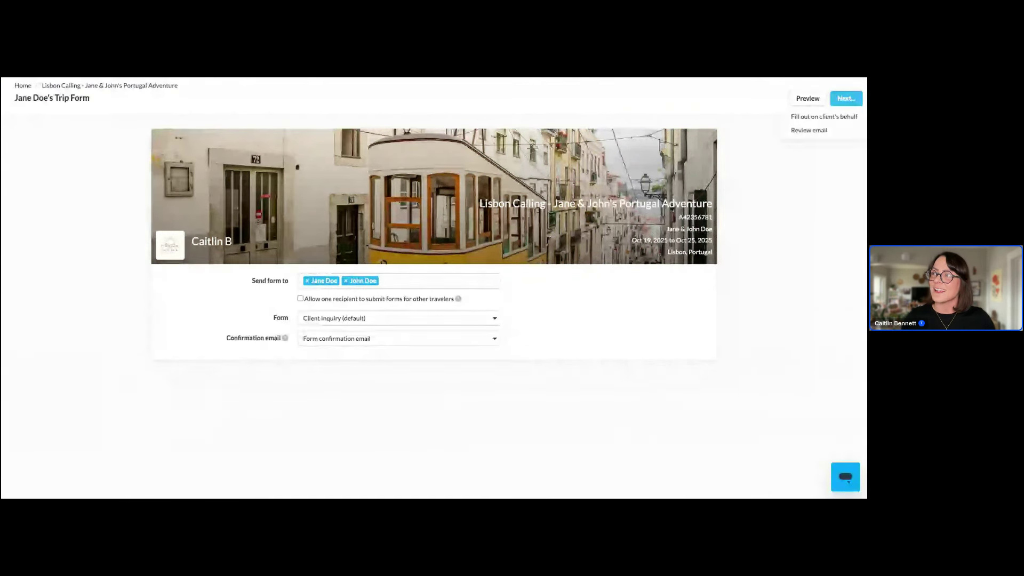
{"action": "left_click", "coordinate": [846, 118]}
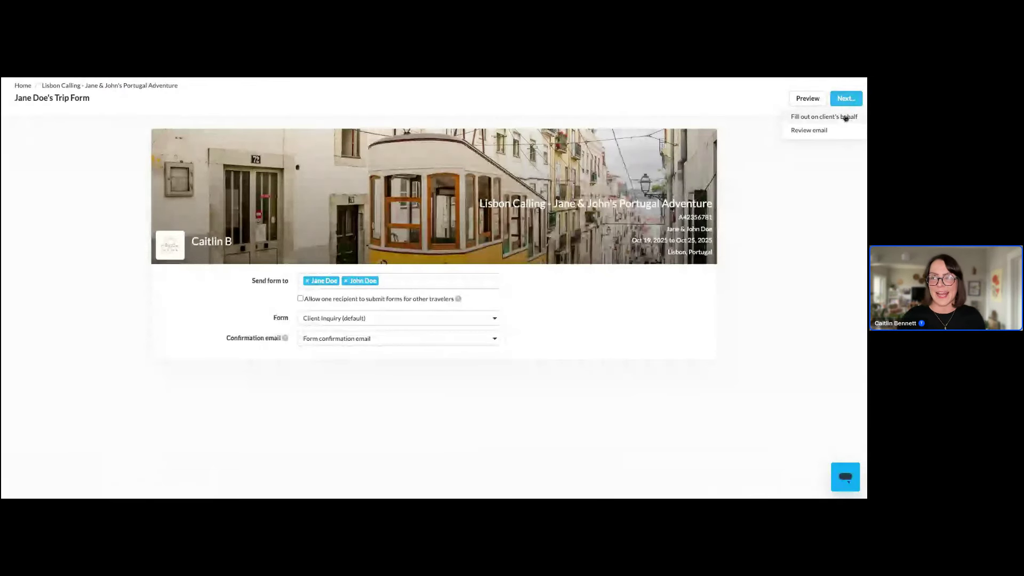
{"action": "scroll", "coordinate": [709, 303], "scroll_direction": "down", "scroll_amount": 2}
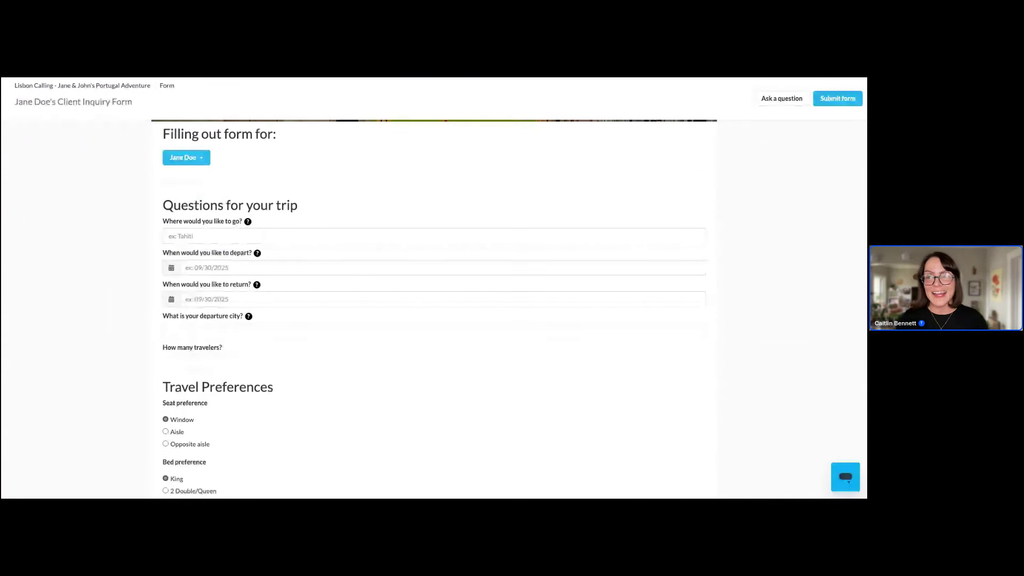
{"action": "scroll", "coordinate": [709, 302], "scroll_direction": "down", "scroll_amount": 1}
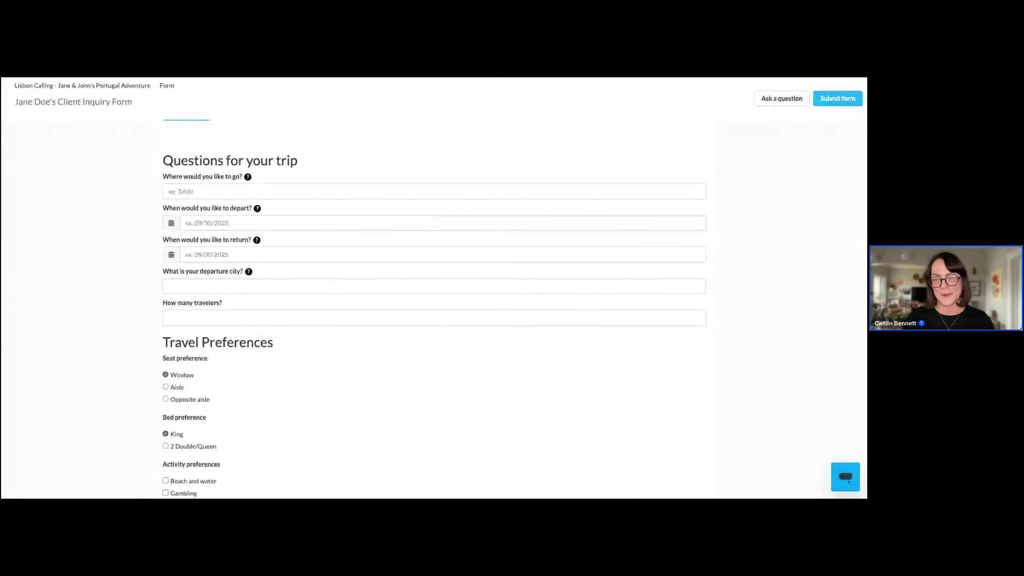
{"action": "scroll", "coordinate": [434, 299], "scroll_direction": "down", "scroll_amount": 2}
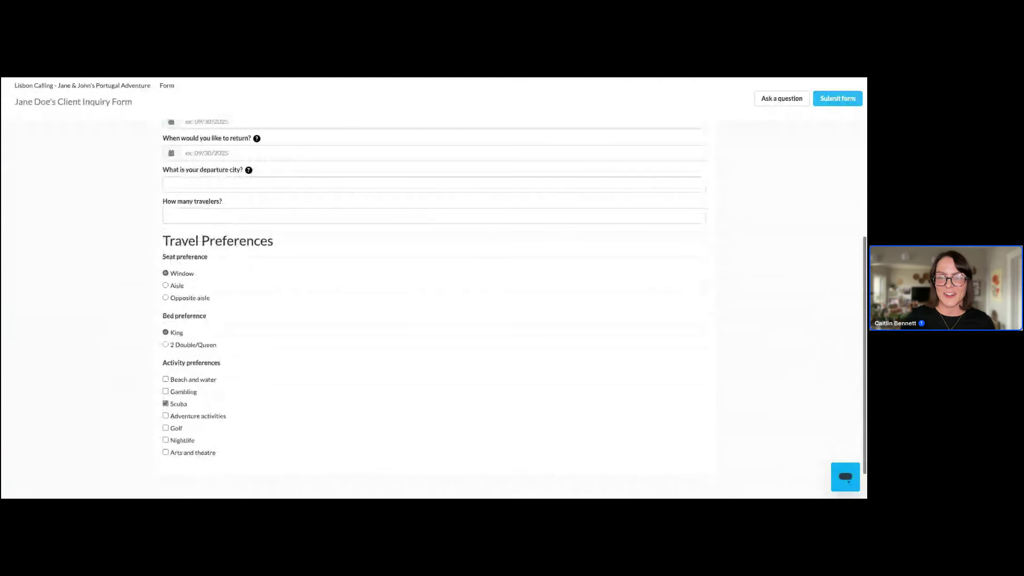
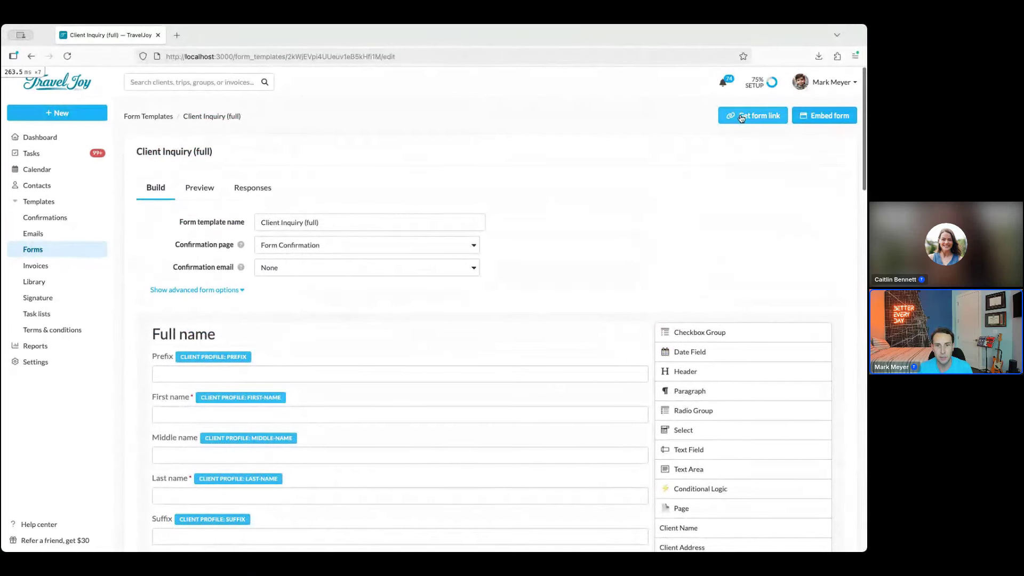
Preview the Client Inquiry (full) form's public page in a new tab, then close the form link dialog
{"action": "left_click", "coordinate": [744, 117]}
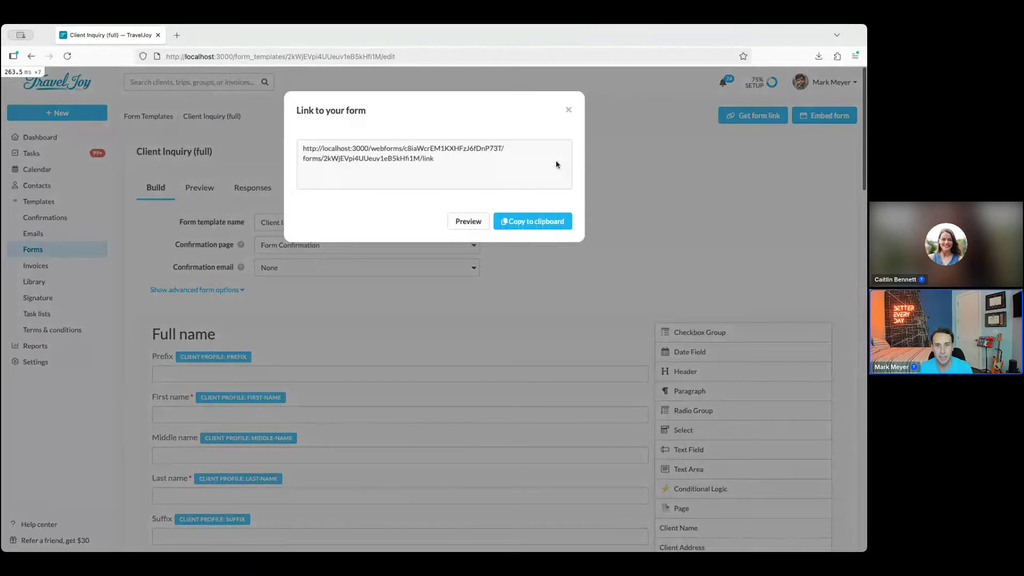
{"action": "left_click", "coordinate": [470, 222]}
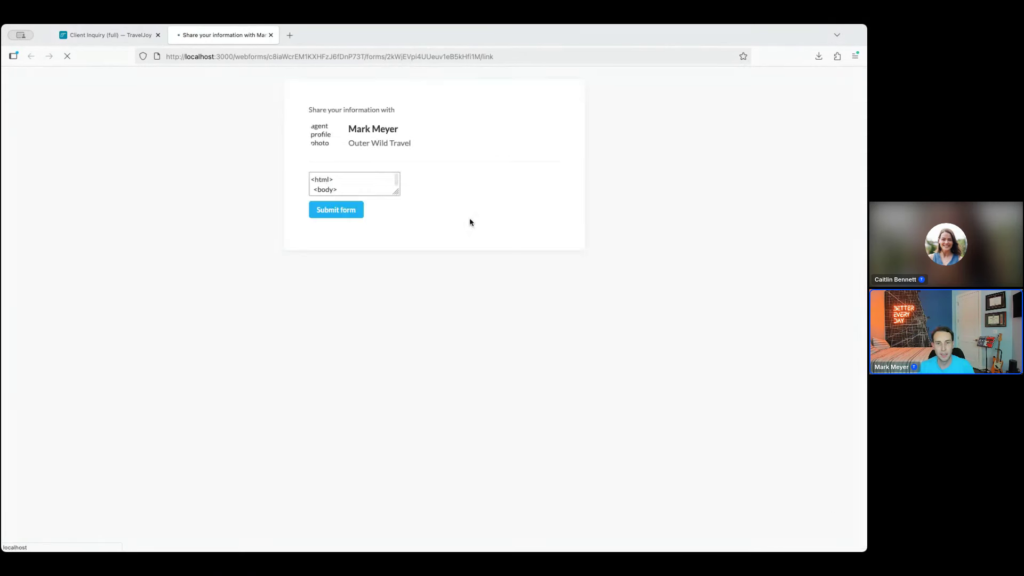
{"action": "scroll", "coordinate": [640, 280], "scroll_direction": "down", "scroll_amount": 5}
{"action": "scroll", "coordinate": [629, 288], "scroll_direction": "down", "scroll_amount": 15}
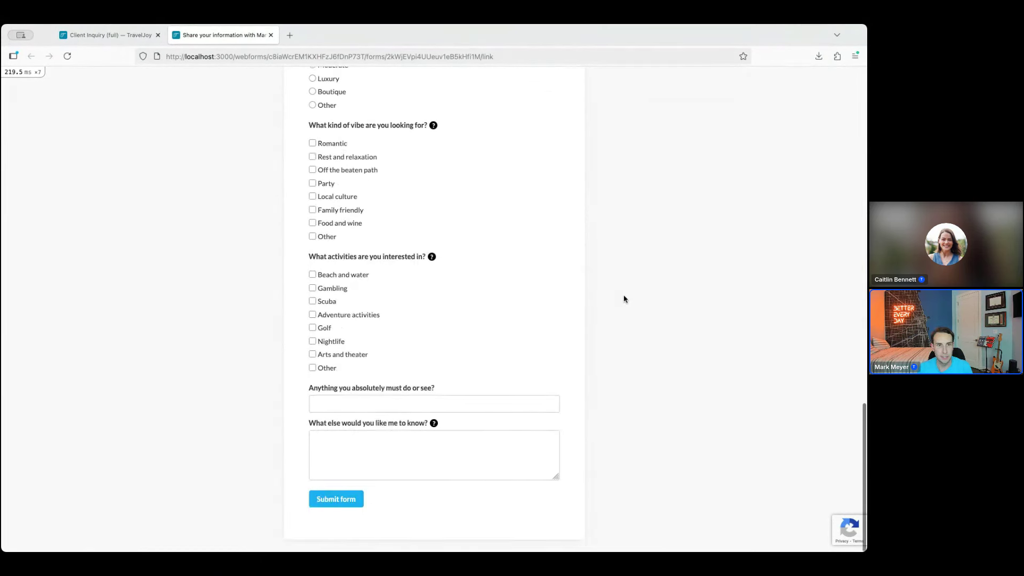
{"action": "left_click", "coordinate": [100, 38]}
{"action": "left_click", "coordinate": [589, 207]}
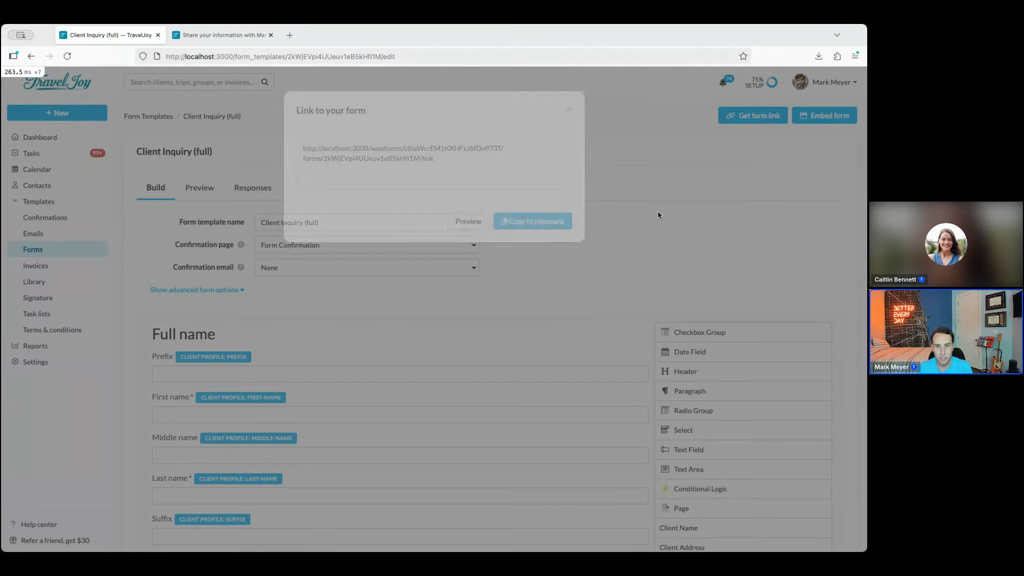
{"action": "scroll", "coordinate": [590, 299], "scroll_direction": "down", "scroll_amount": 3}
Insert page breaks above the Address section and above Questions for your trip
{"action": "scroll", "coordinate": [468, 470], "scroll_direction": "down", "scroll_amount": 1}
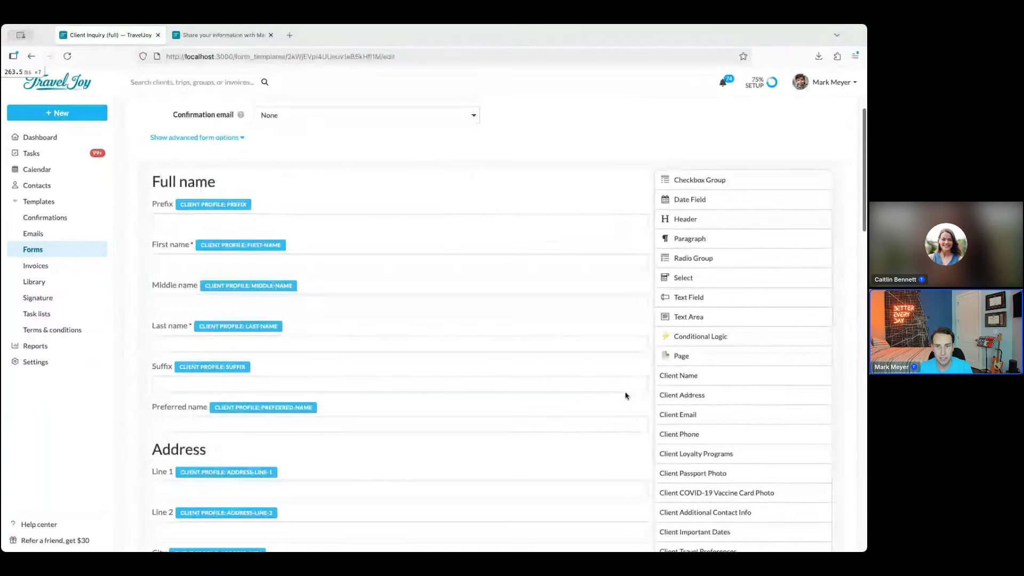
{"action": "left_click_drag", "start_coordinate": [722, 356], "coordinate": [467, 446]}
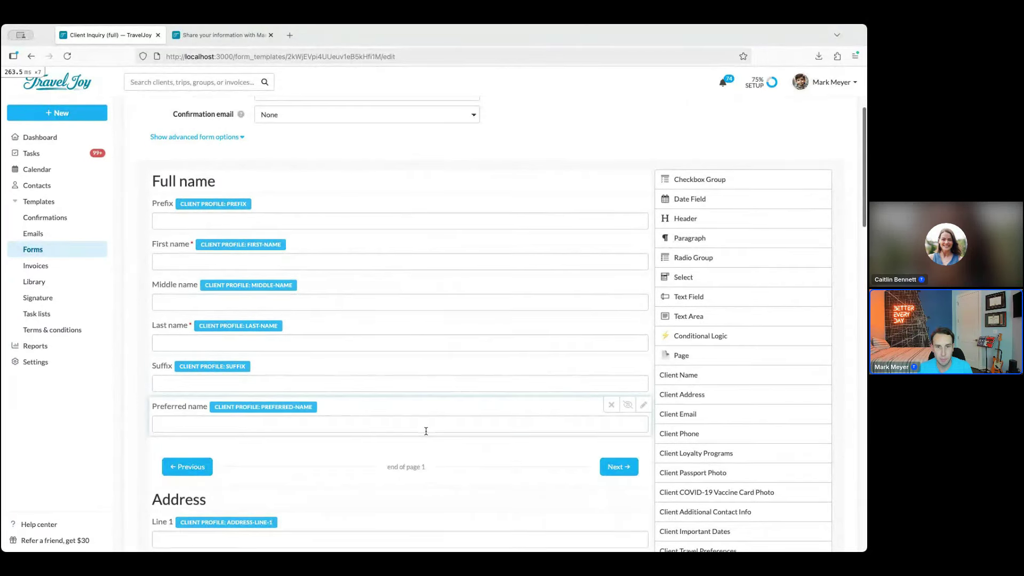
{"action": "scroll", "coordinate": [437, 320], "scroll_direction": "down", "scroll_amount": 5}
{"action": "scroll", "coordinate": [470, 310], "scroll_direction": "down", "scroll_amount": 4}
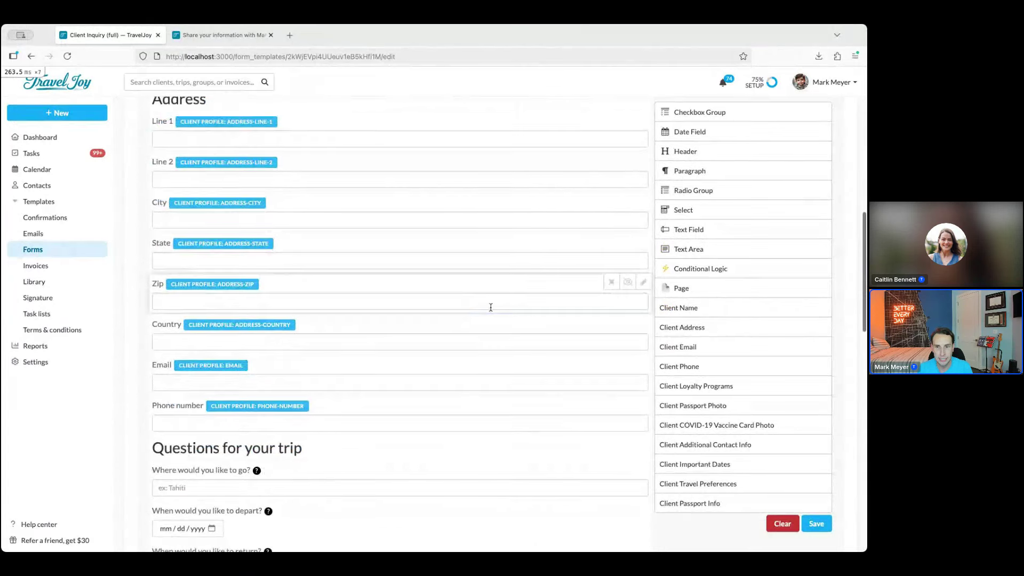
{"action": "left_click_drag", "start_coordinate": [750, 294], "coordinate": [361, 446]}
Review the page break's settings and save the Client Inquiry (full) form
{"action": "scroll", "coordinate": [360, 406], "scroll_direction": "down", "scroll_amount": 6}
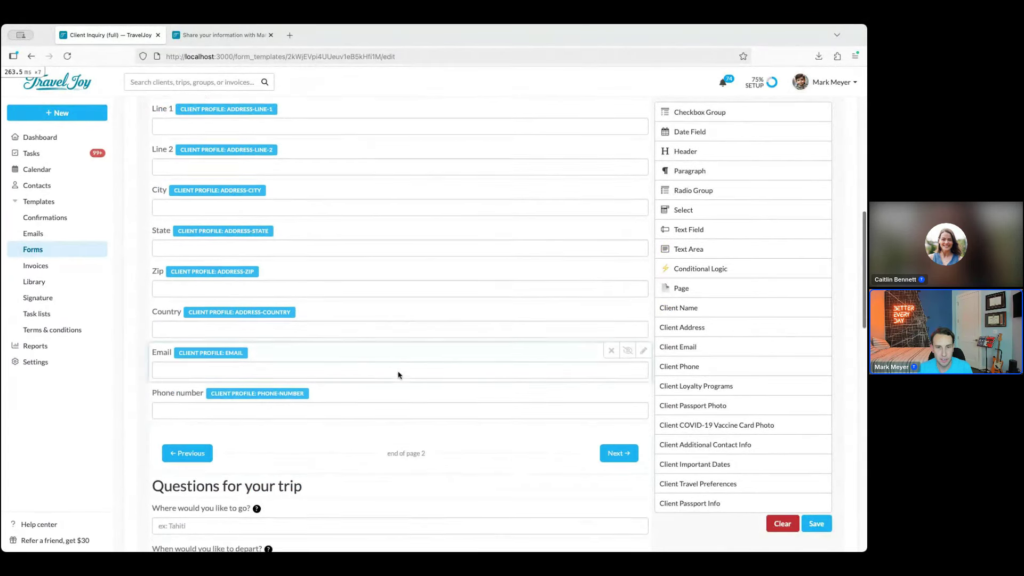
{"action": "scroll", "coordinate": [392, 379], "scroll_direction": "up", "scroll_amount": 1}
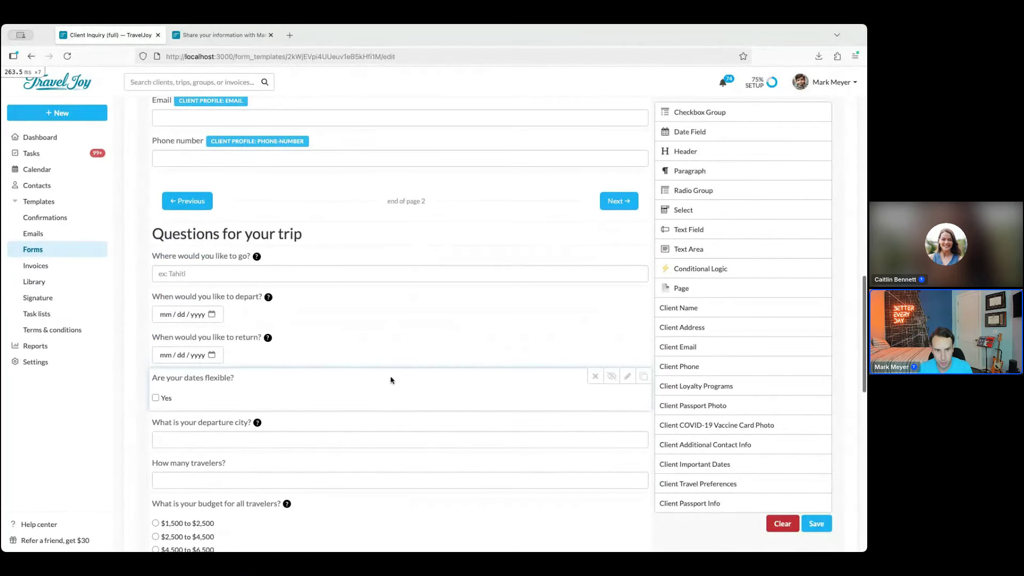
{"action": "scroll", "coordinate": [393, 389], "scroll_direction": "up", "scroll_amount": 3}
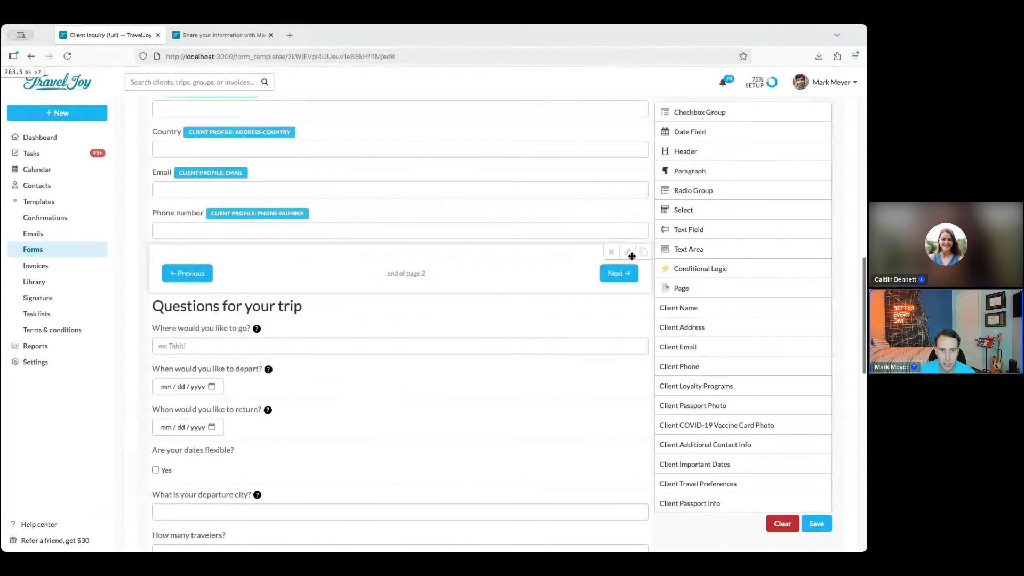
{"action": "left_click", "coordinate": [629, 253]}
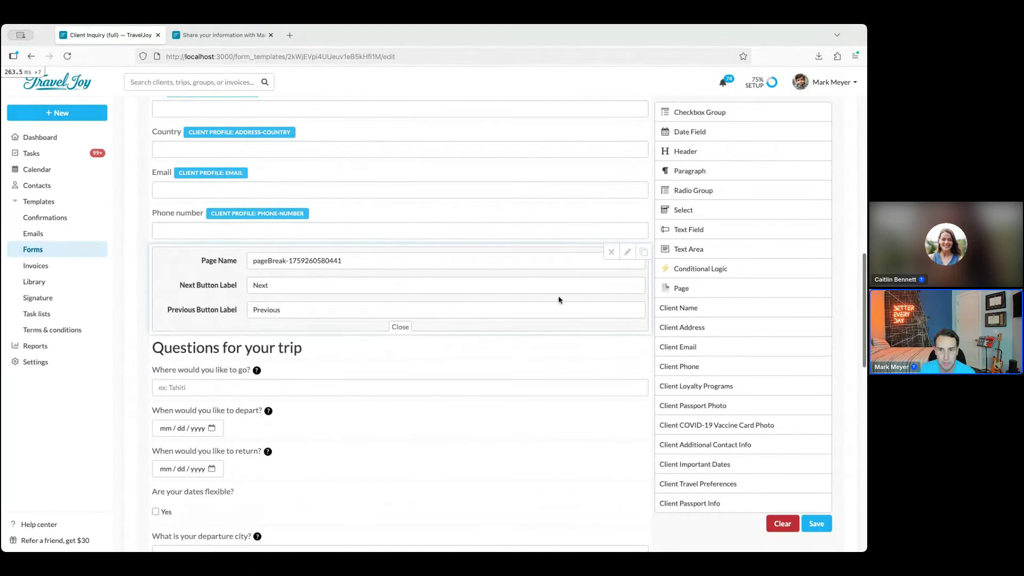
{"action": "left_click", "coordinate": [627, 251]}
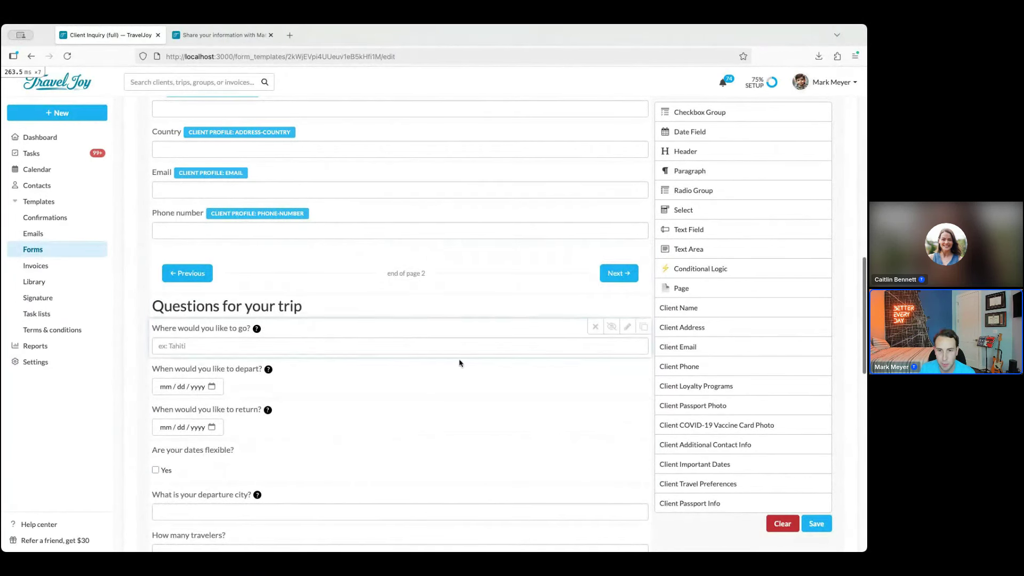
{"action": "scroll", "coordinate": [549, 407], "scroll_direction": "down", "scroll_amount": 10}
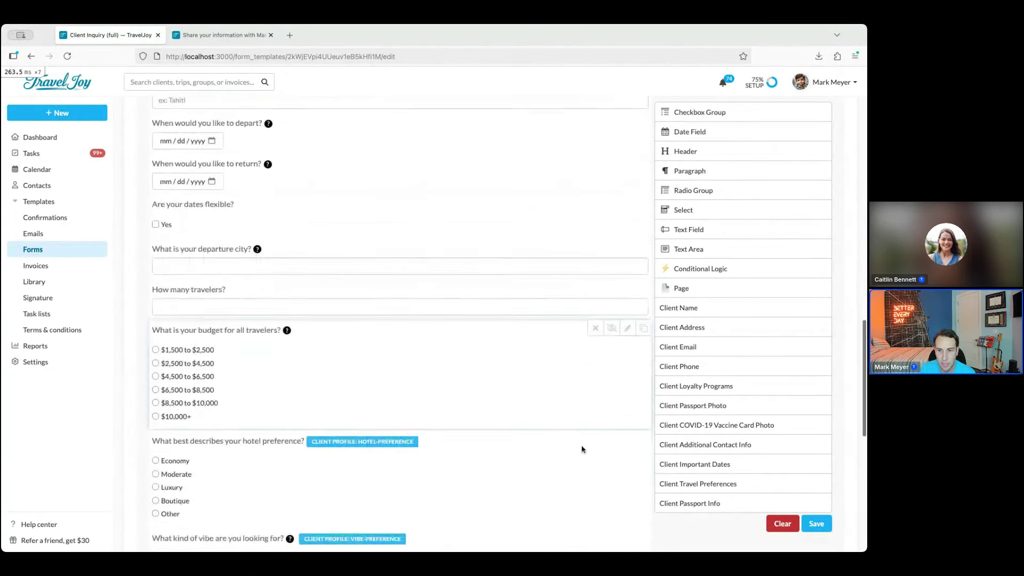
{"action": "left_click", "coordinate": [820, 529]}
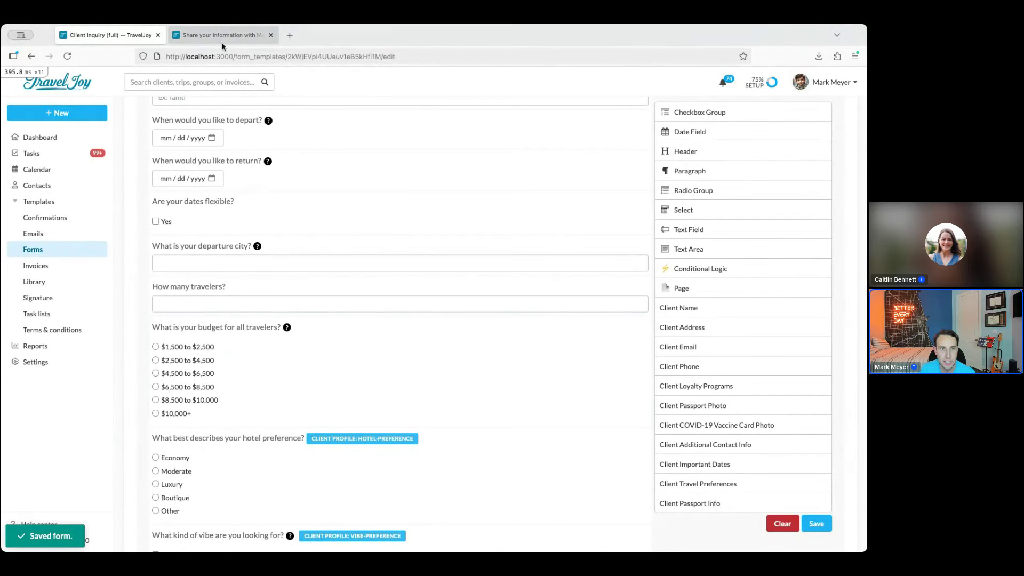
{"action": "left_click", "coordinate": [223, 43]}
Reload the public form, fill in the name fields with last name 'Web', and advance to Address
{"action": "left_click", "coordinate": [67, 61]}
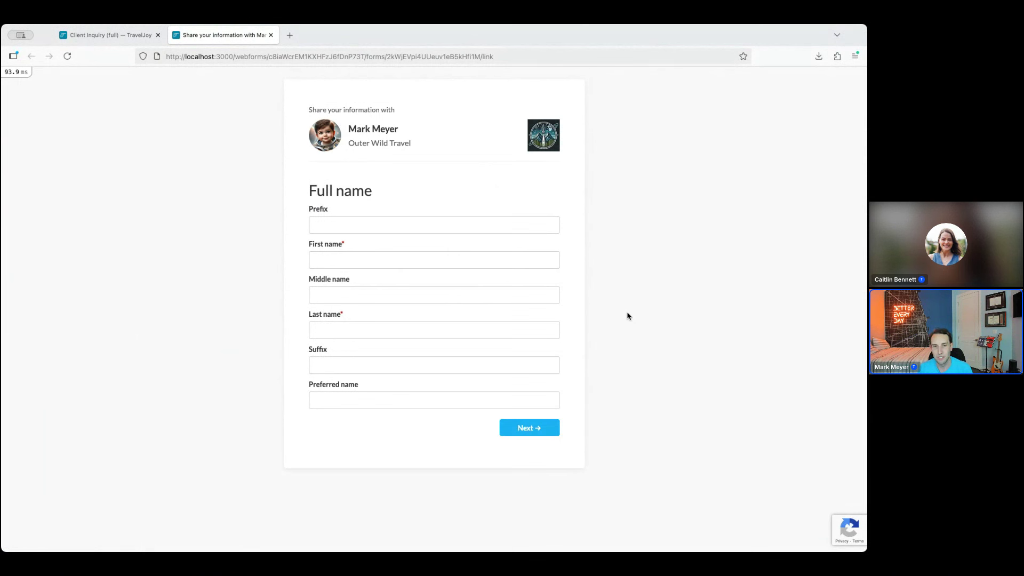
{"action": "left_click", "coordinate": [372, 263]}
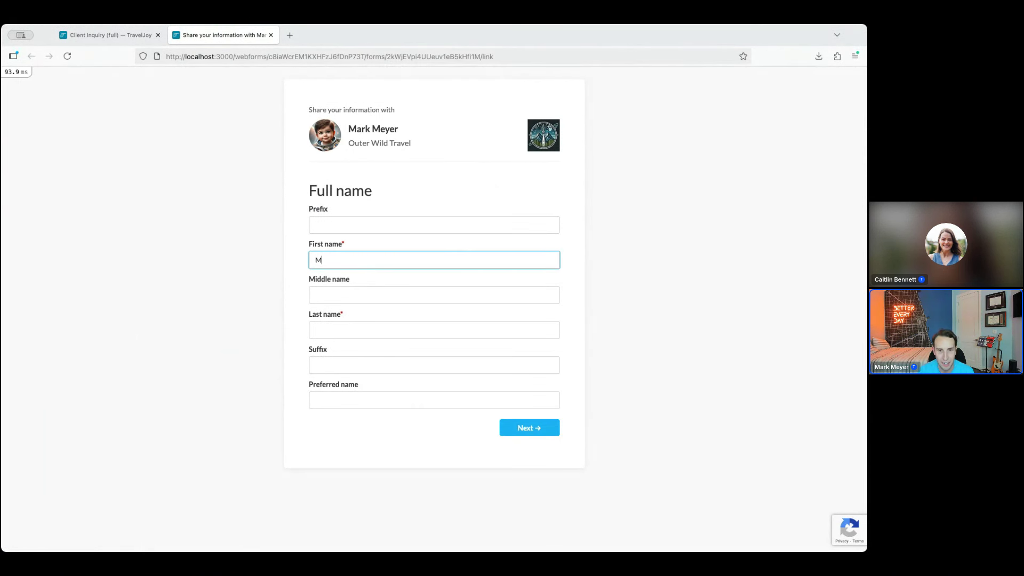
{"action": "left_click", "coordinate": [320, 330]}
{"action": "type", "text": "Webinar"}
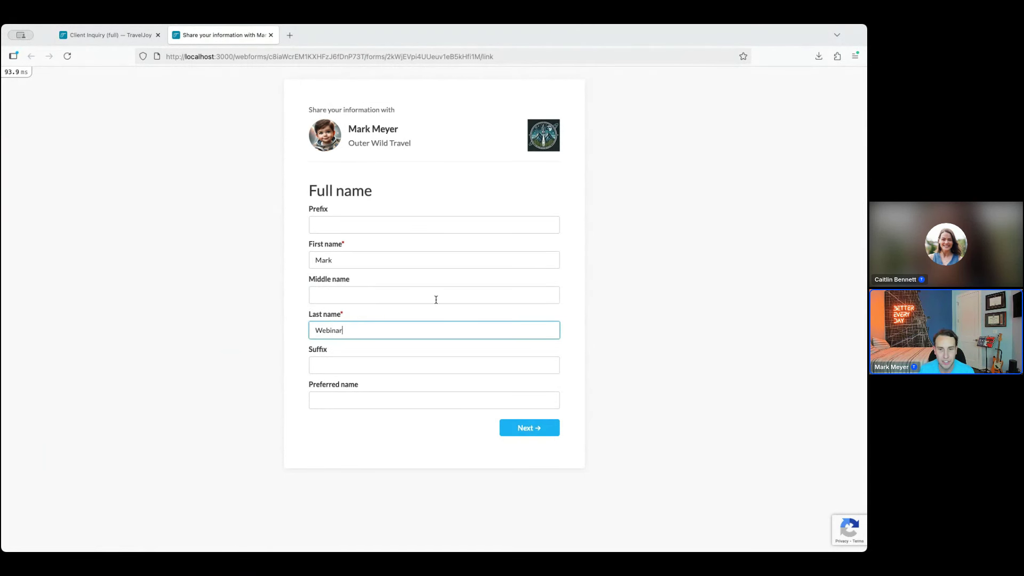
{"action": "left_click", "coordinate": [539, 428]}
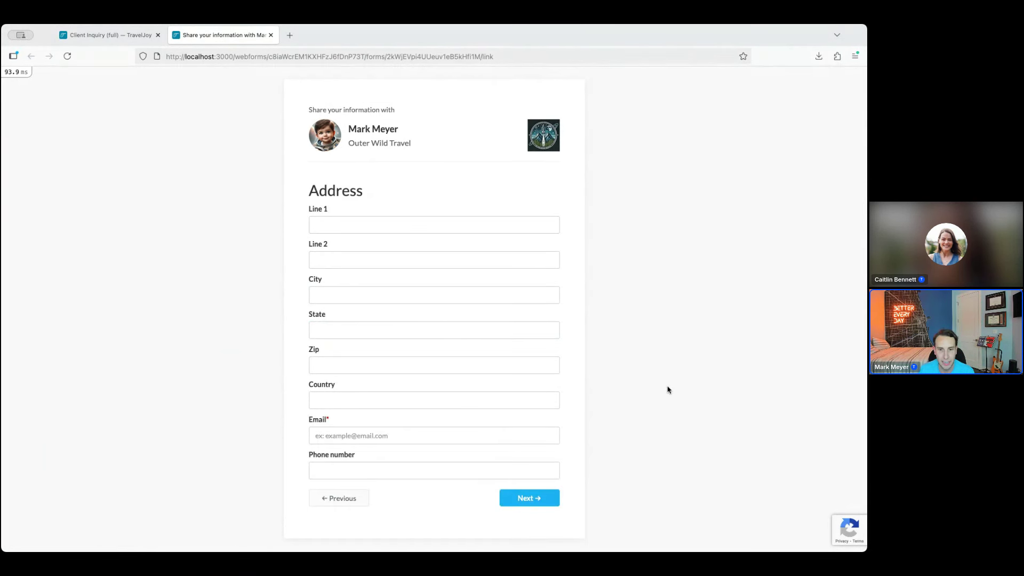
Enter a test email address, advance to the trip questions, and submit the test response
{"action": "left_click", "coordinate": [537, 500]}
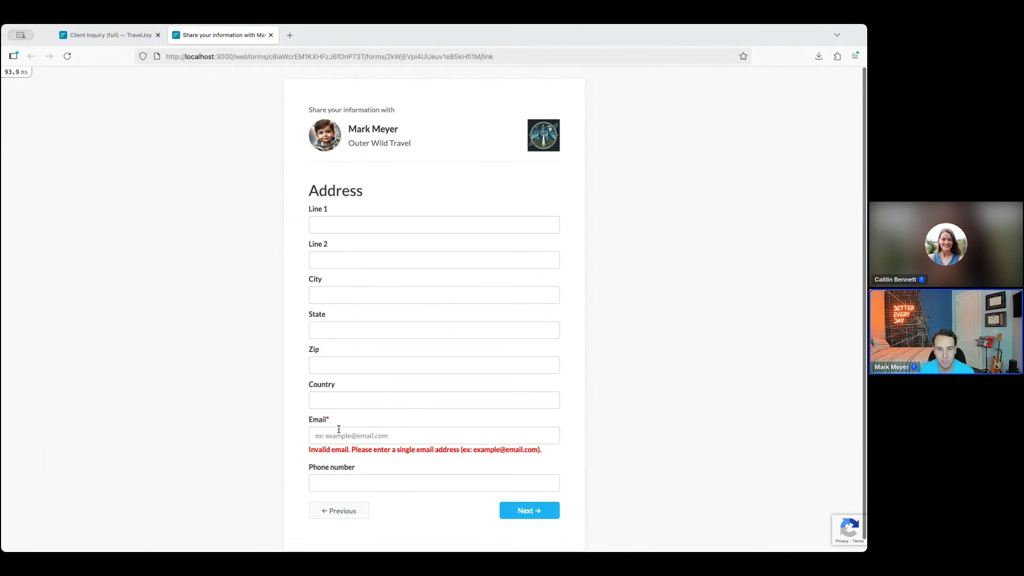
{"action": "left_click", "coordinate": [358, 434]}
{"action": "type", "text": "test@test.com"}
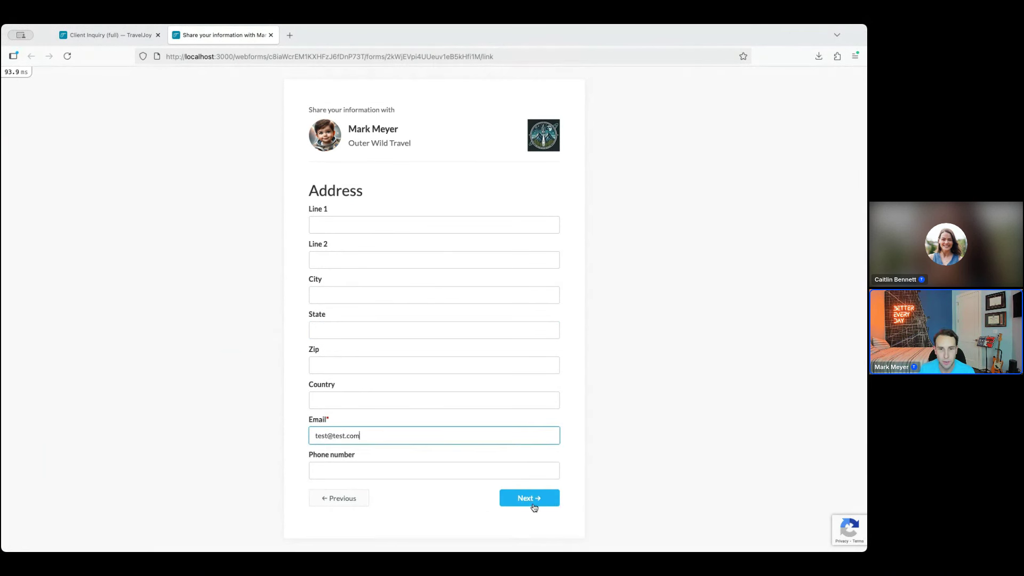
{"action": "left_click", "coordinate": [534, 504]}
{"action": "scroll", "coordinate": [695, 427], "scroll_direction": "down", "scroll_amount": 10}
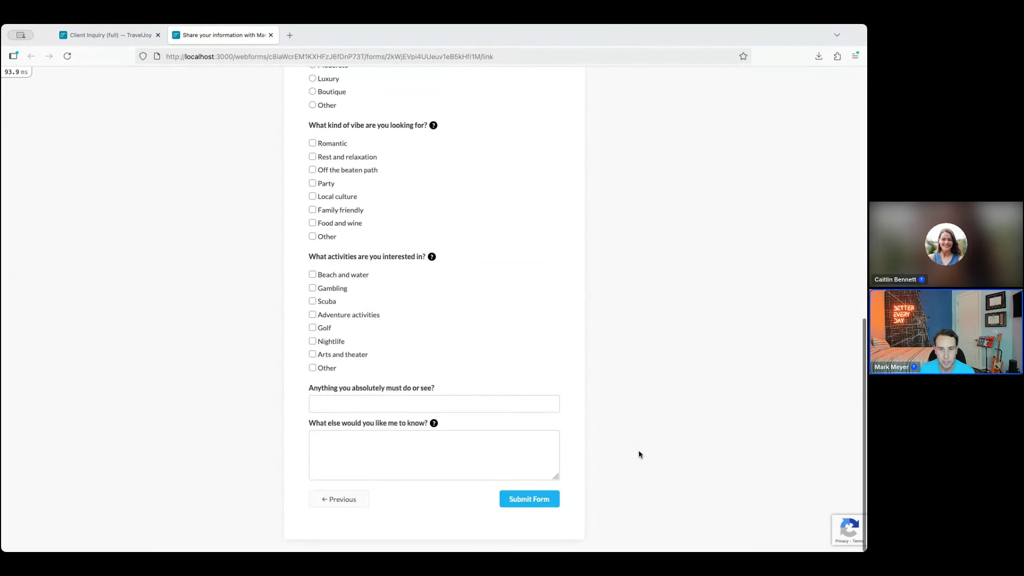
{"action": "left_click", "coordinate": [548, 505]}
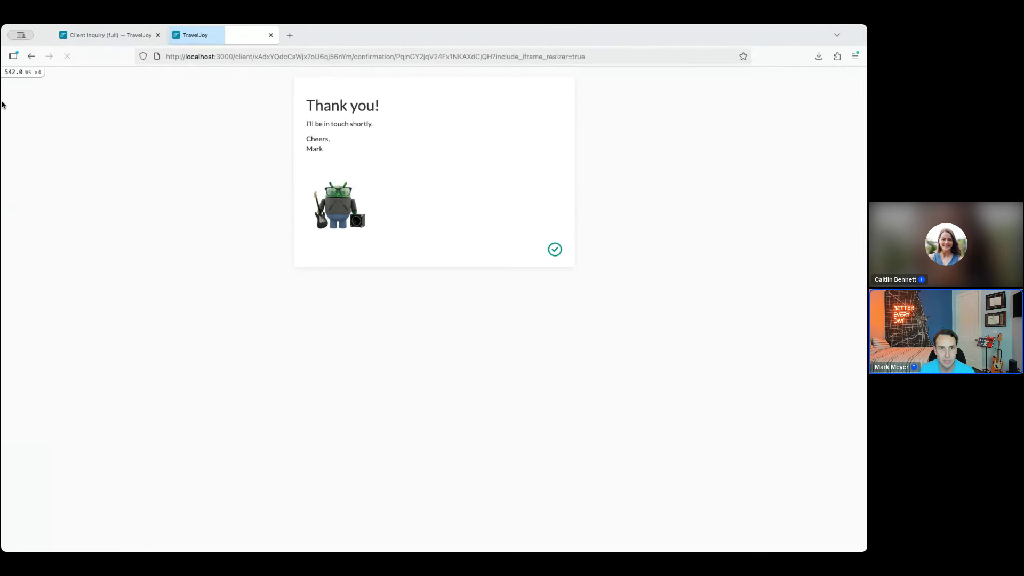
{"action": "left_click", "coordinate": [104, 35]}
{"action": "scroll", "coordinate": [496, 265], "scroll_direction": "up", "scroll_amount": 8}
{"action": "scroll", "coordinate": [506, 266], "scroll_direction": "up", "scroll_amount": 10}
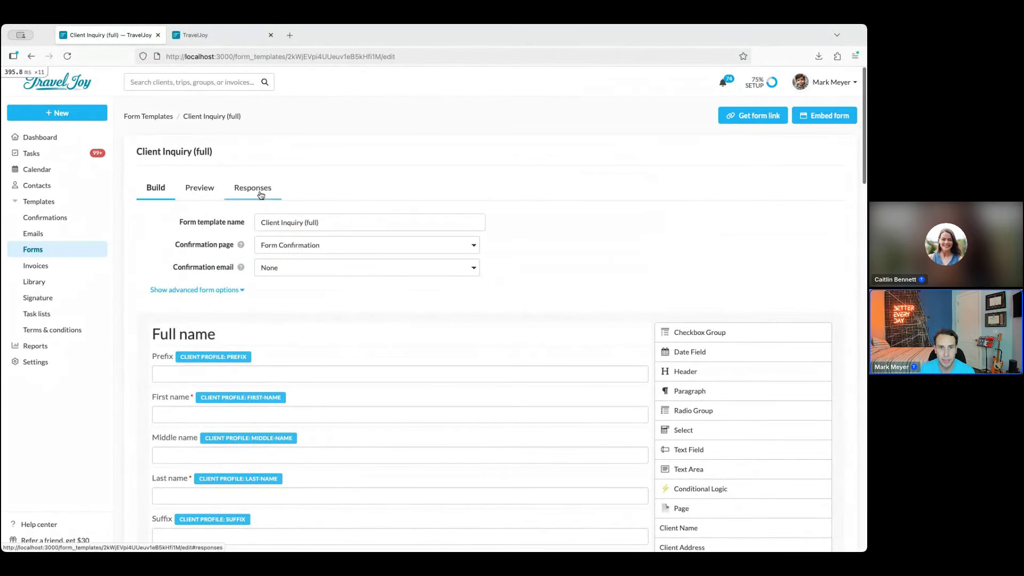
Confirm the test entry appears among the form's 2 responses, then return to the Forms templates list
{"action": "left_click", "coordinate": [261, 195]}
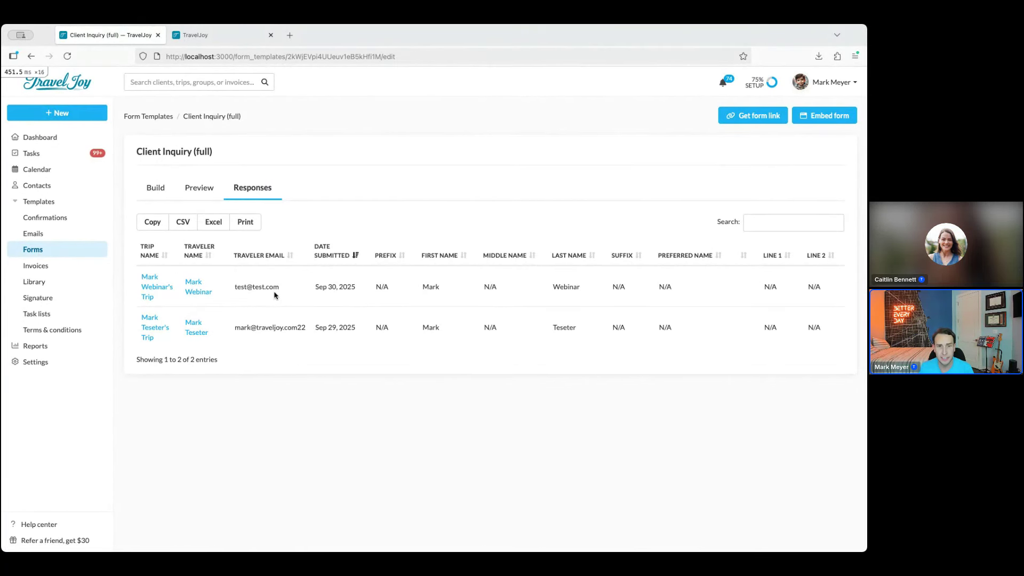
{"action": "scroll", "coordinate": [275, 295], "scroll_direction": "right", "scroll_amount": 6}
{"action": "scroll", "coordinate": [400, 303], "scroll_direction": "right", "scroll_amount": 8}
{"action": "scroll", "coordinate": [488, 297], "scroll_direction": "left", "scroll_amount": 10}
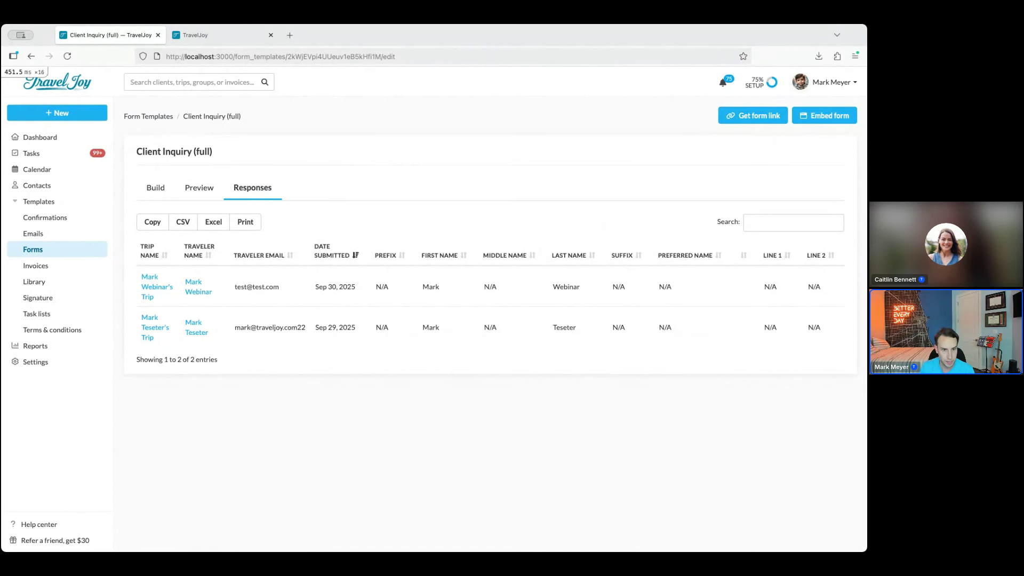
{"action": "left_click", "coordinate": [37, 255]}
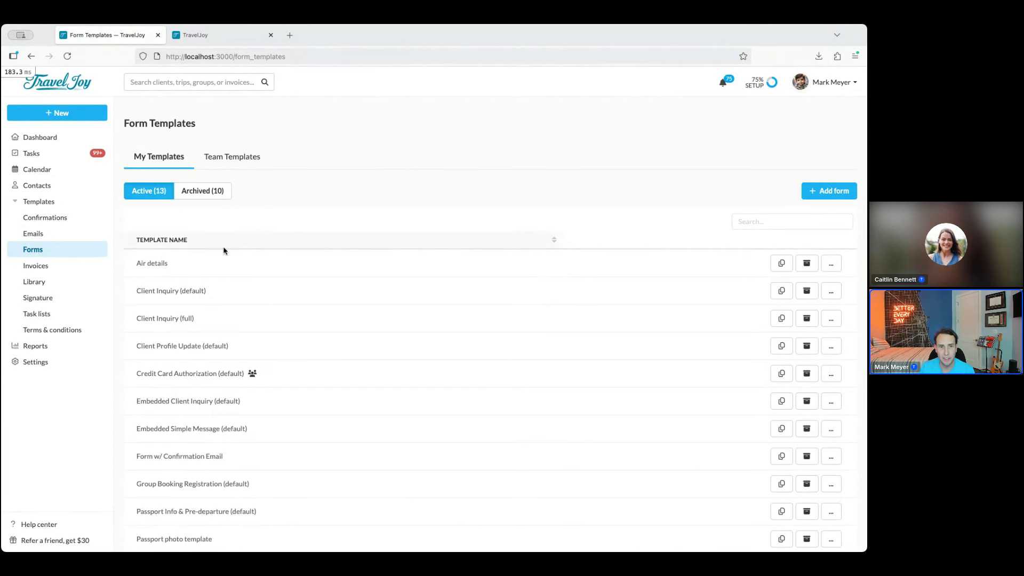
Open the Air details template and look over its departure airport, international travel and passport photo fields
{"action": "left_click", "coordinate": [227, 268]}
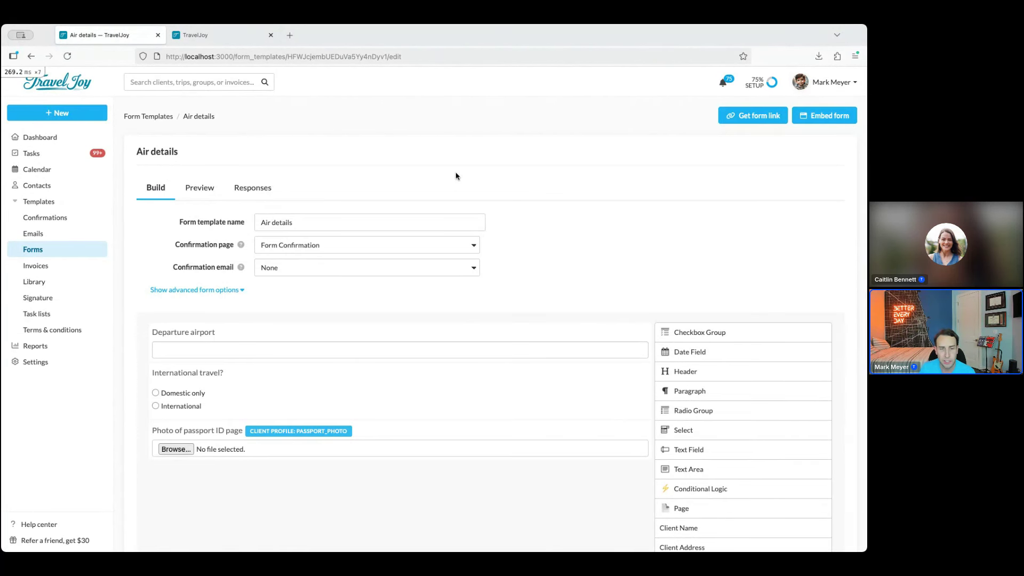
{"action": "scroll", "coordinate": [457, 175], "scroll_direction": "down", "scroll_amount": 2}
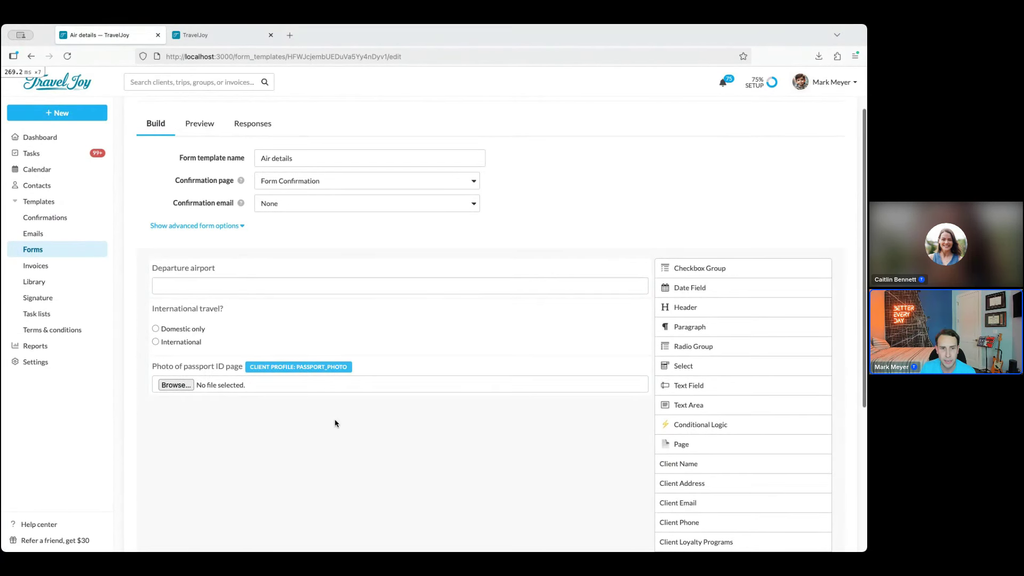
{"action": "mouse_move", "coordinate": [229, 286]}
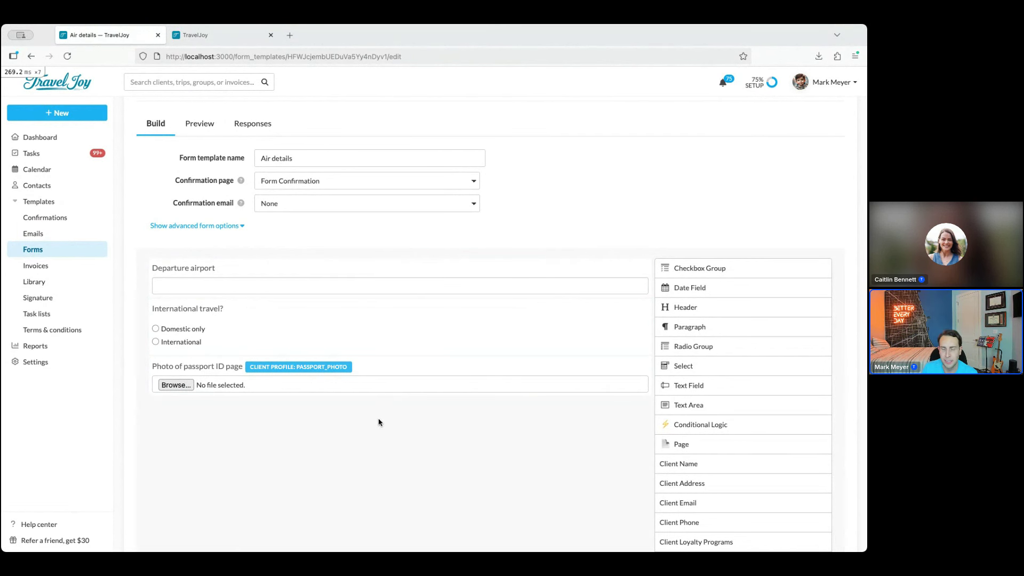
{"action": "scroll", "coordinate": [458, 434], "scroll_direction": "down", "scroll_amount": 2}
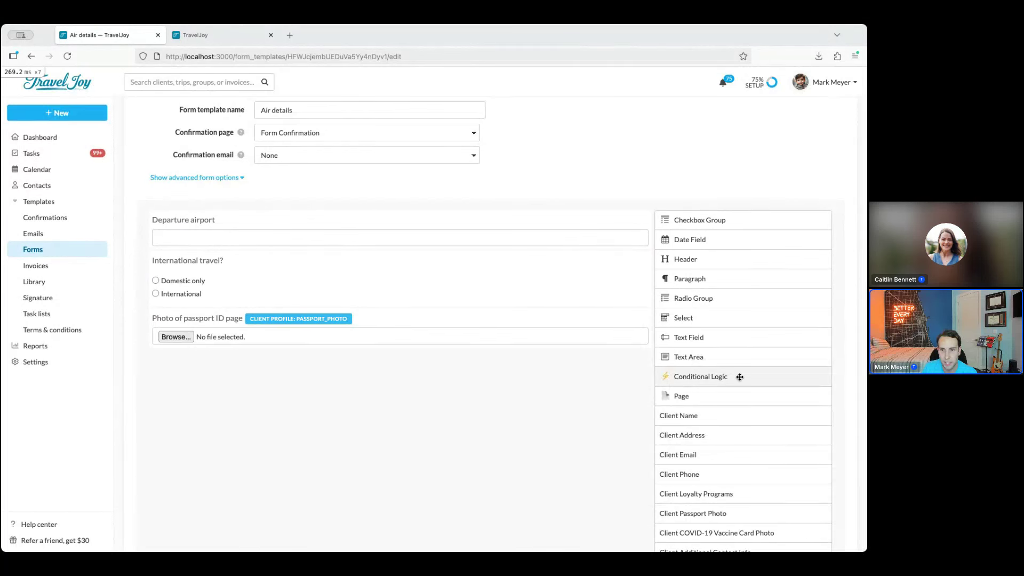
Add a Conditional Logic rule: When International travel? equals 'international'
{"action": "left_click_drag", "start_coordinate": [745, 376], "coordinate": [422, 449]}
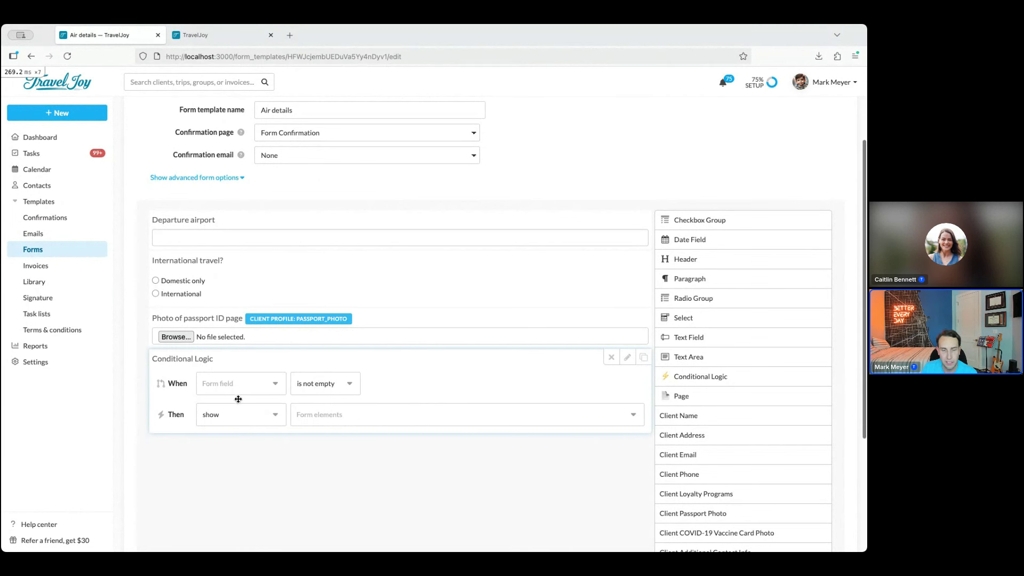
{"action": "left_click", "coordinate": [213, 389]}
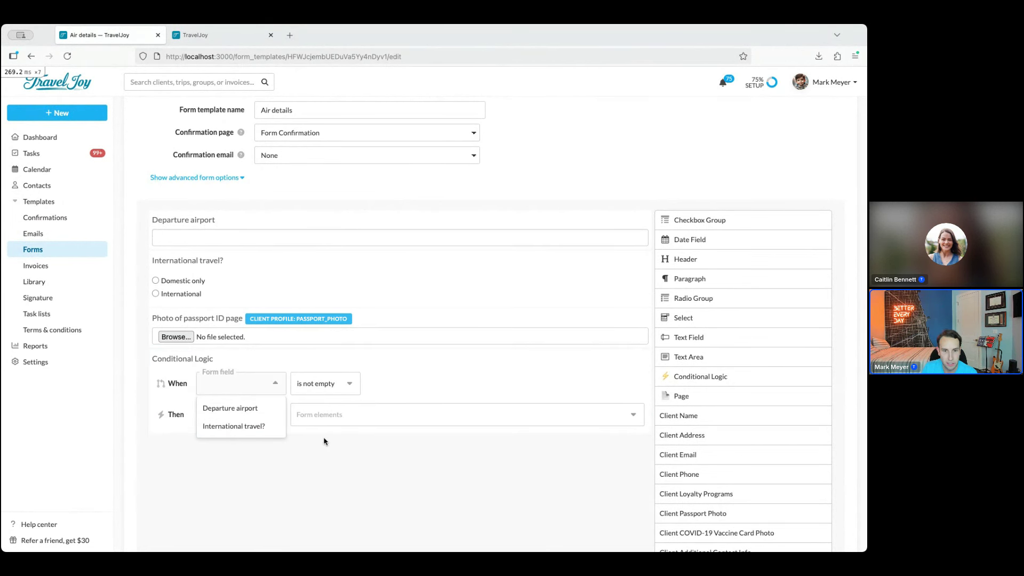
{"action": "left_click", "coordinate": [230, 425]}
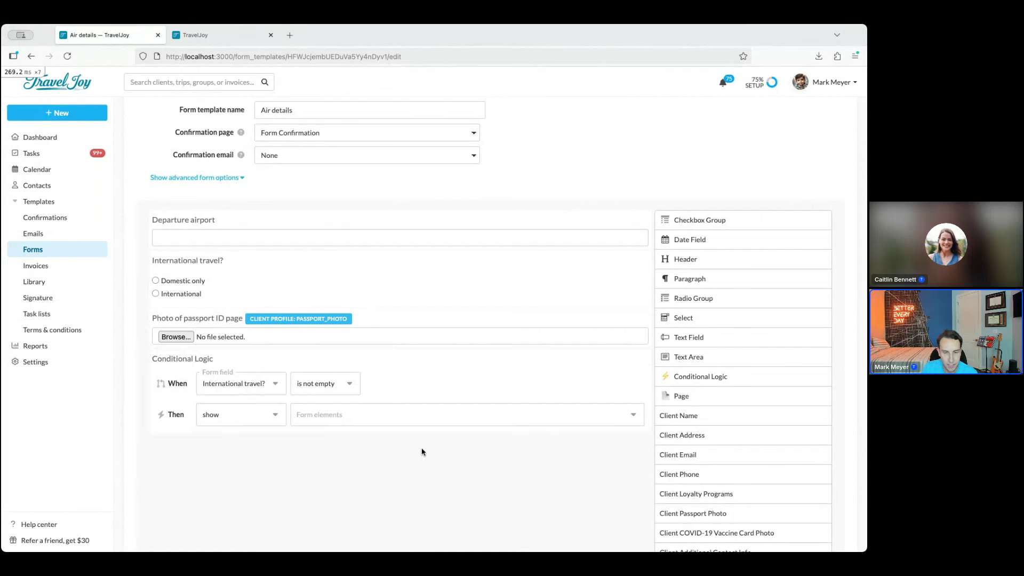
{"action": "left_click", "coordinate": [344, 386]}
{"action": "left_click", "coordinate": [322, 444]}
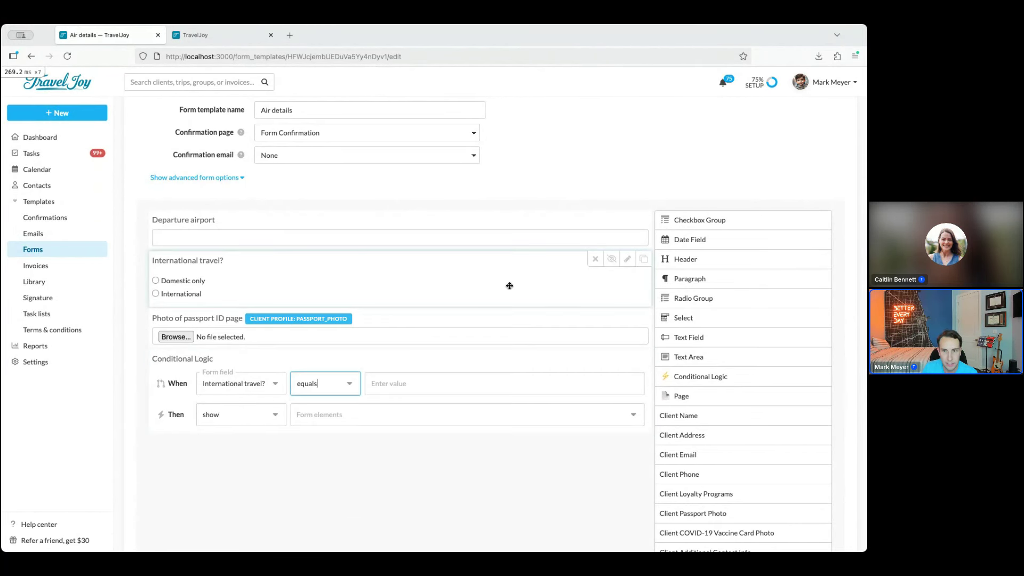
{"action": "left_click", "coordinate": [628, 259]}
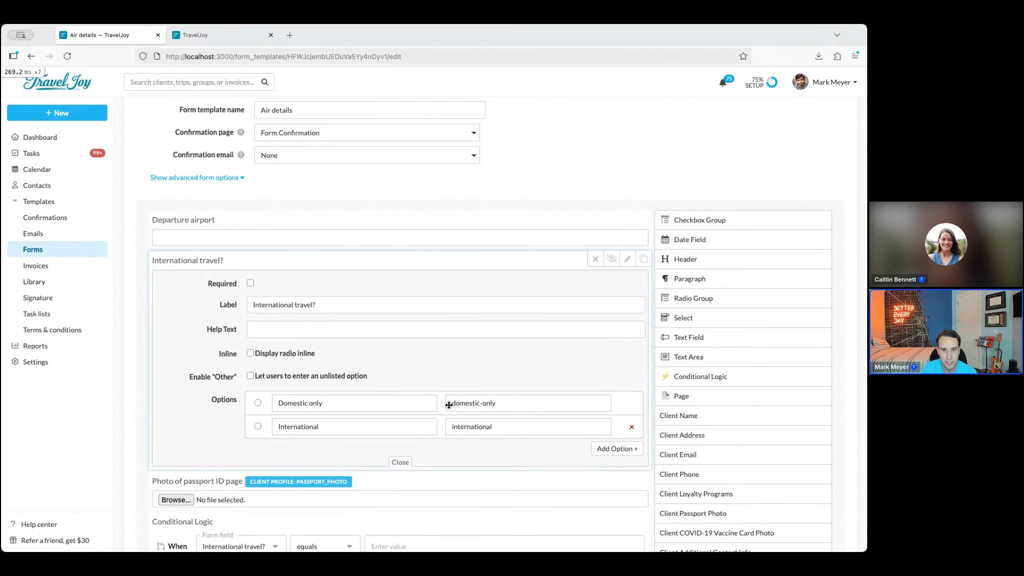
{"action": "double_click", "coordinate": [483, 427]}
{"action": "key", "text": "super+c"}
{"action": "scroll", "coordinate": [533, 408], "scroll_direction": "down", "scroll_amount": 3}
{"action": "left_click", "coordinate": [442, 382]}
{"action": "key", "text": "super+v"}
Make the rule show the Photo of passport ID page field, and save the form
{"action": "left_click", "coordinate": [335, 423]}
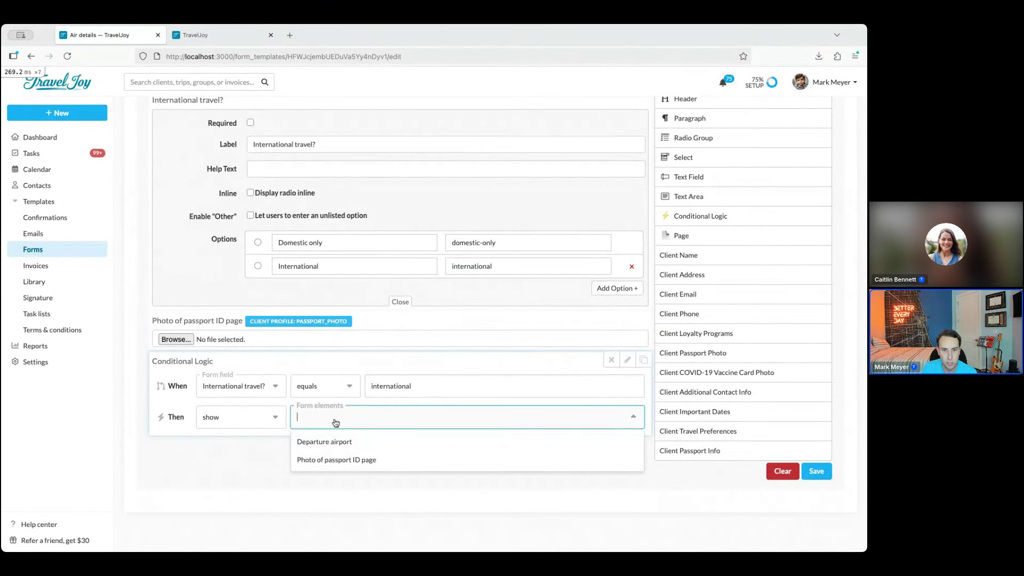
{"action": "left_click", "coordinate": [340, 460]}
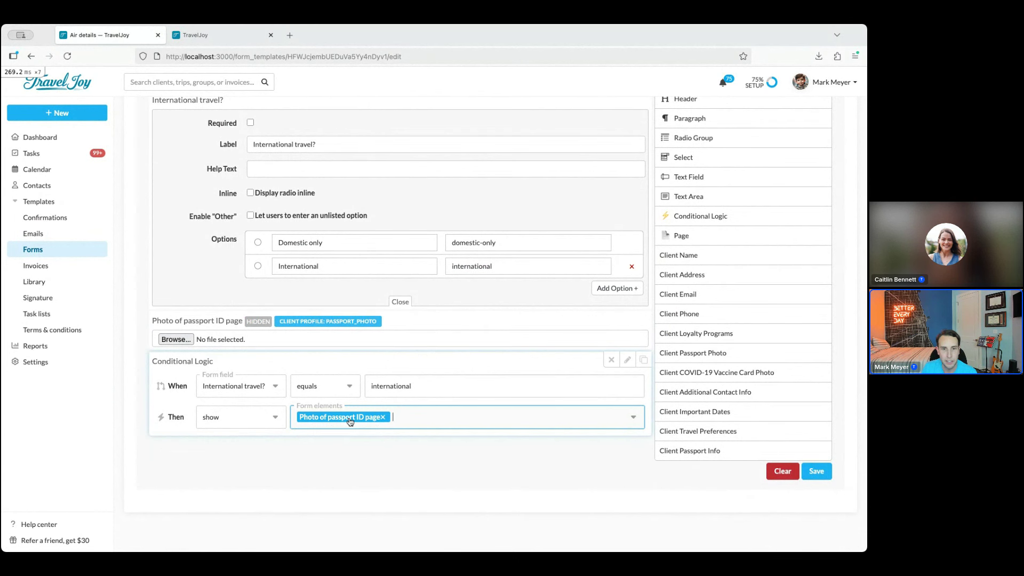
{"action": "mouse_move", "coordinate": [260, 321]}
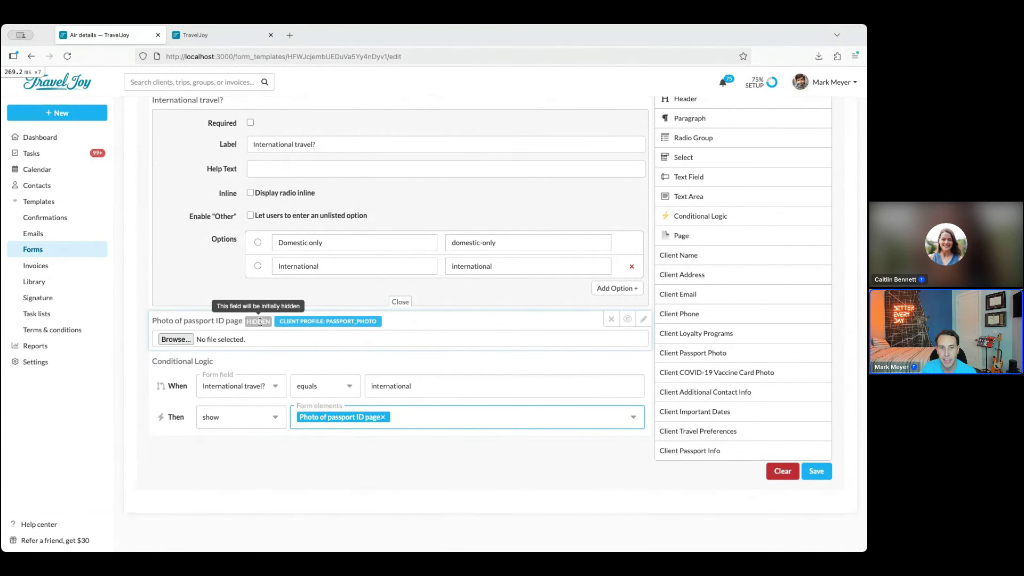
{"action": "scroll", "coordinate": [304, 357], "scroll_direction": "up", "scroll_amount": 1}
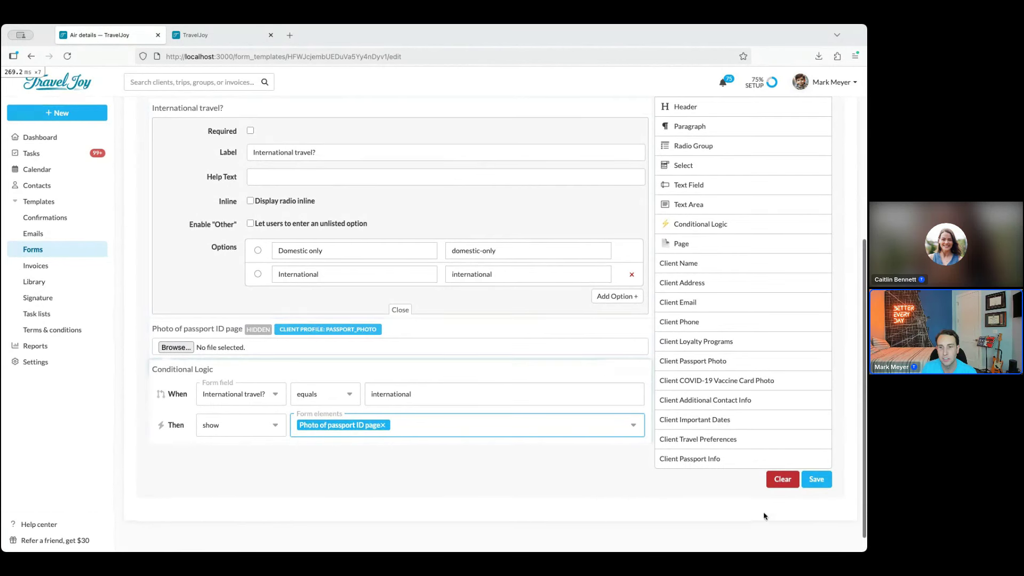
{"action": "left_click", "coordinate": [824, 485]}
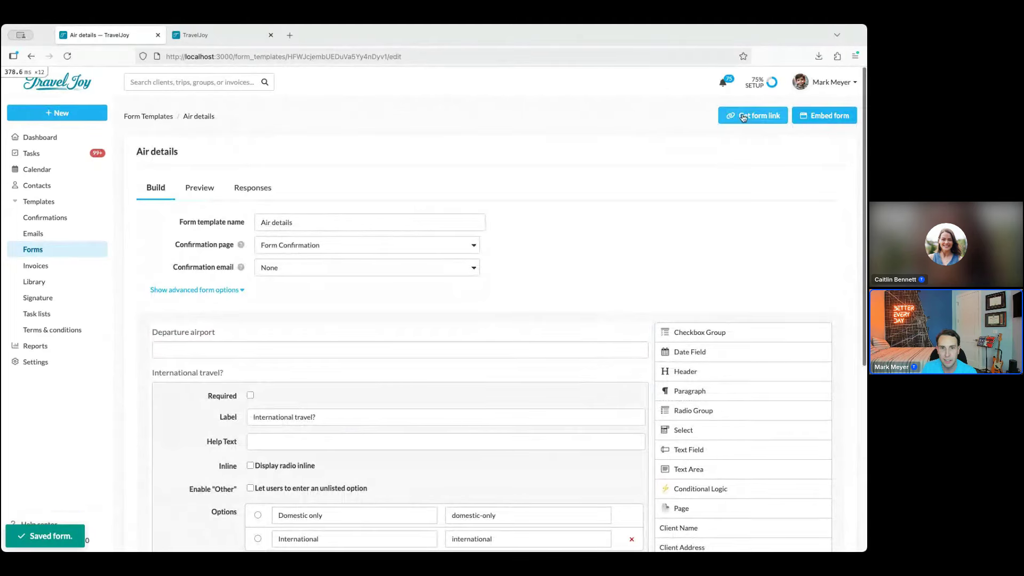
{"action": "left_click", "coordinate": [743, 117]}
In the public Air details preview, choose International then Domestic only to test the passport field
{"action": "left_click", "coordinate": [469, 219]}
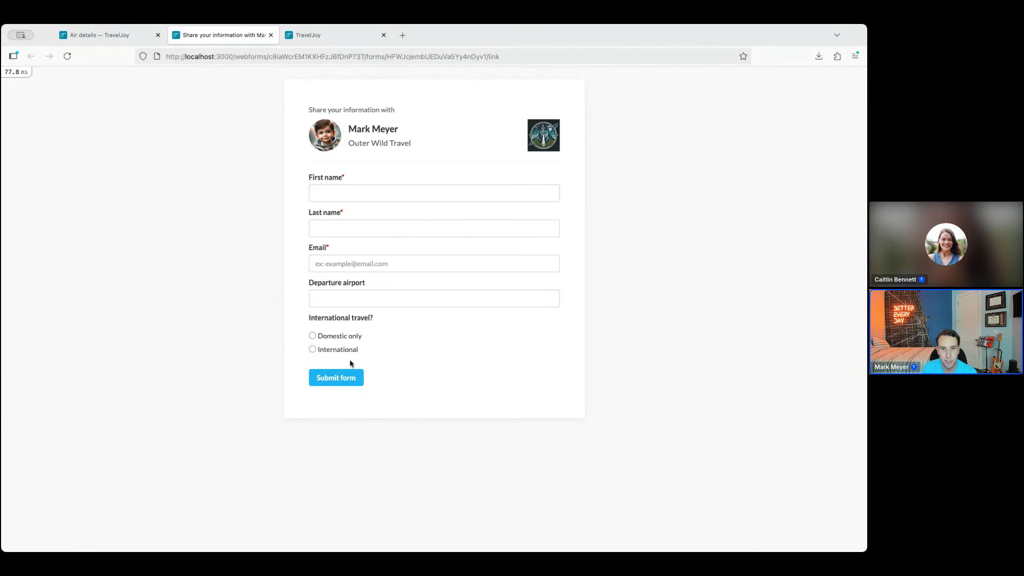
{"action": "left_click", "coordinate": [337, 351]}
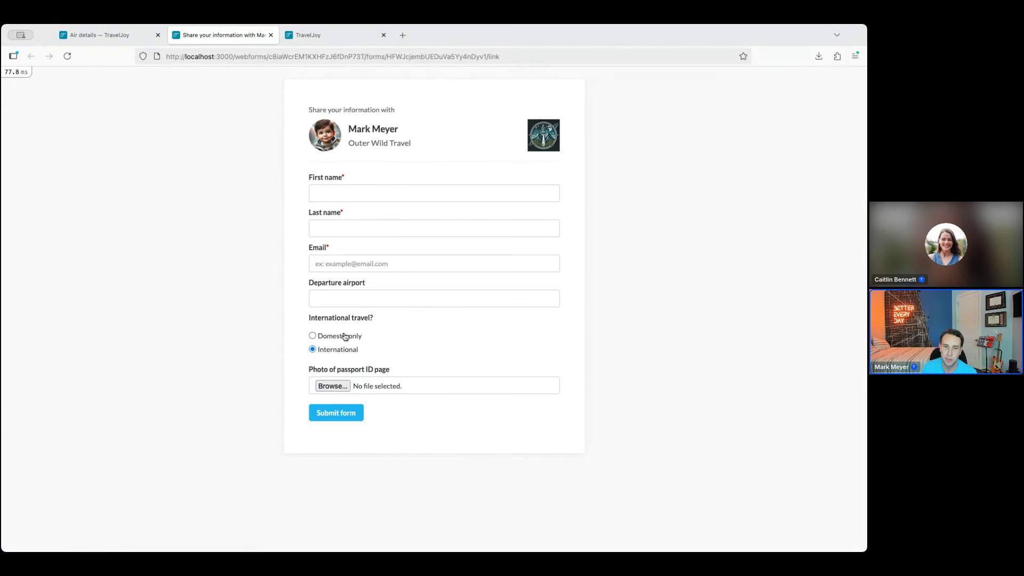
{"action": "left_click", "coordinate": [343, 336]}
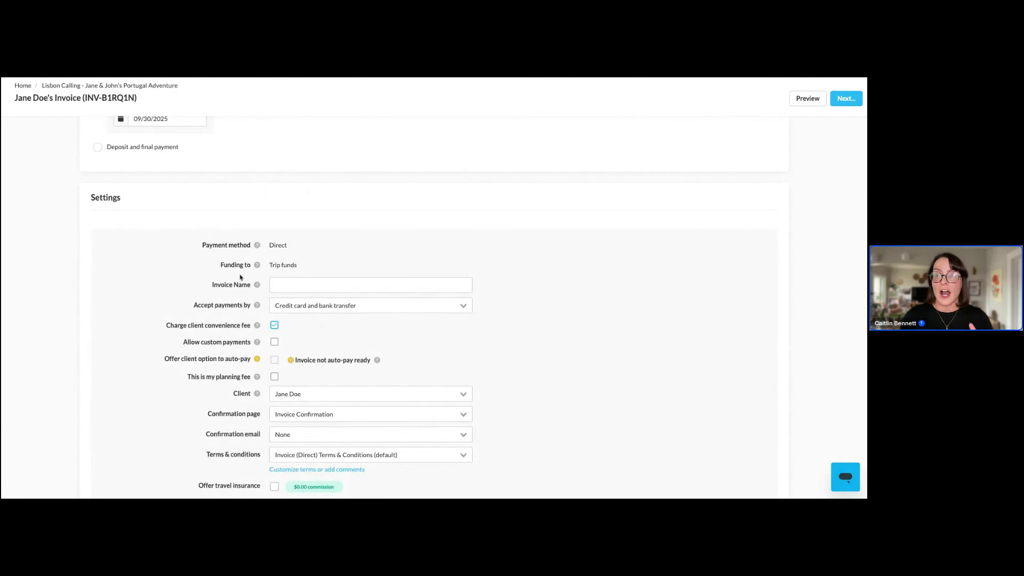
Create an Invoice (Planning fee) from Lisbon Calling's Files, review its $250.00 Trip Planning Fee, and return to the trip
{"action": "left_click", "coordinate": [154, 86]}
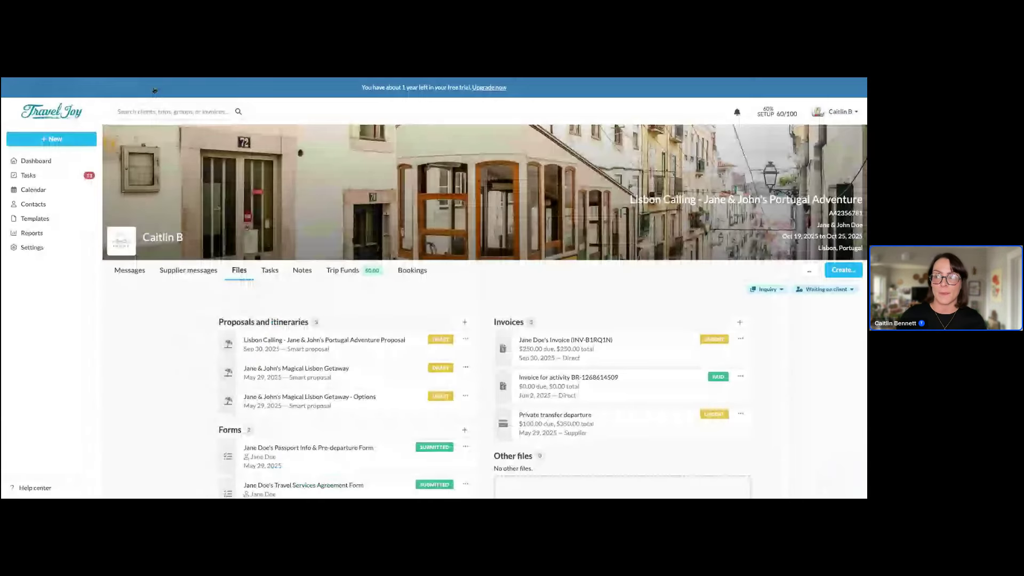
{"action": "left_click", "coordinate": [838, 271]}
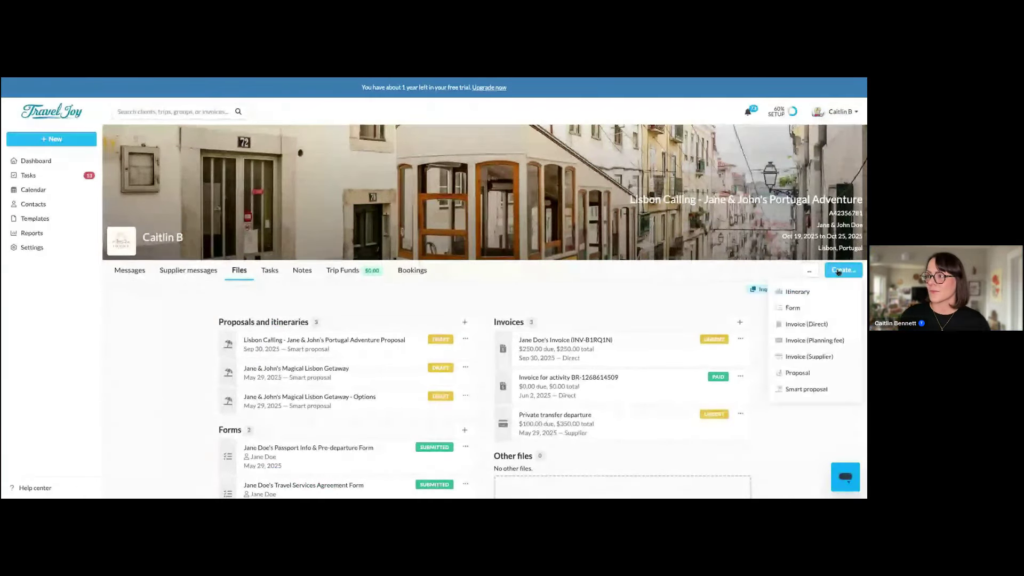
{"action": "left_click", "coordinate": [842, 340]}
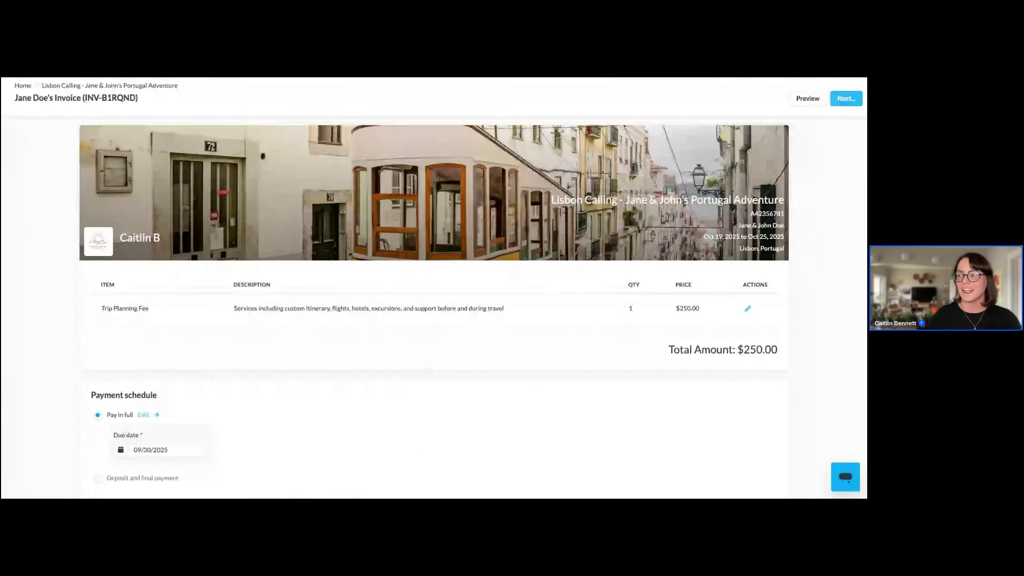
{"action": "scroll", "coordinate": [427, 368], "scroll_direction": "down", "scroll_amount": 3}
{"action": "scroll", "coordinate": [283, 336], "scroll_direction": "down", "scroll_amount": 4}
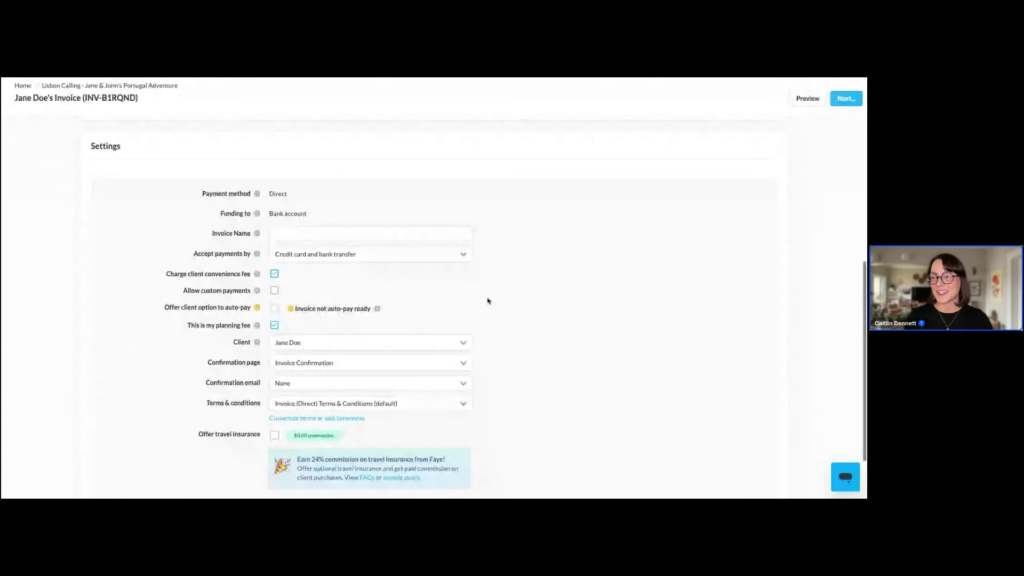
{"action": "scroll", "coordinate": [486, 299], "scroll_direction": "up", "scroll_amount": 7}
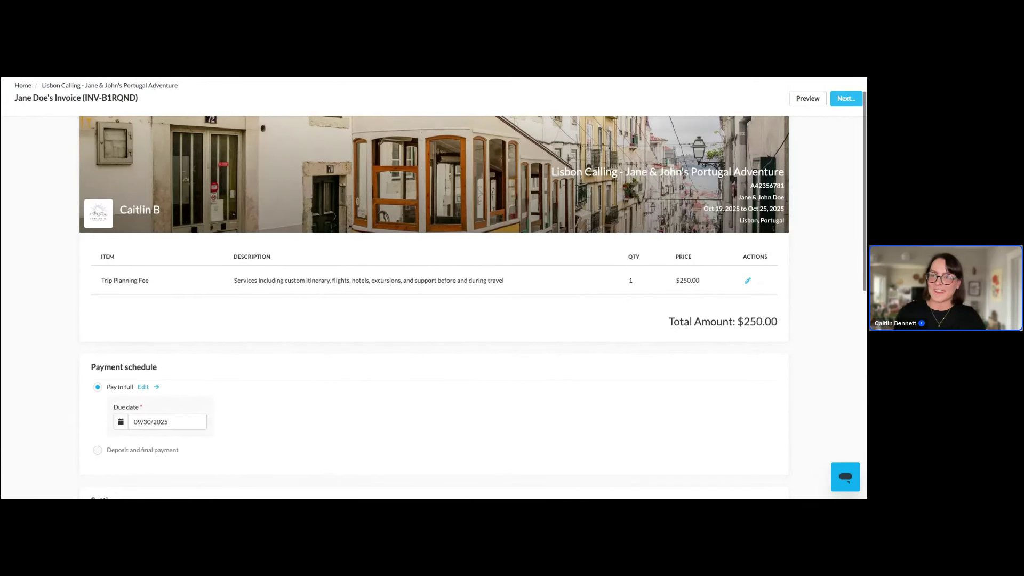
{"action": "scroll", "coordinate": [472, 292], "scroll_direction": "down", "scroll_amount": 1}
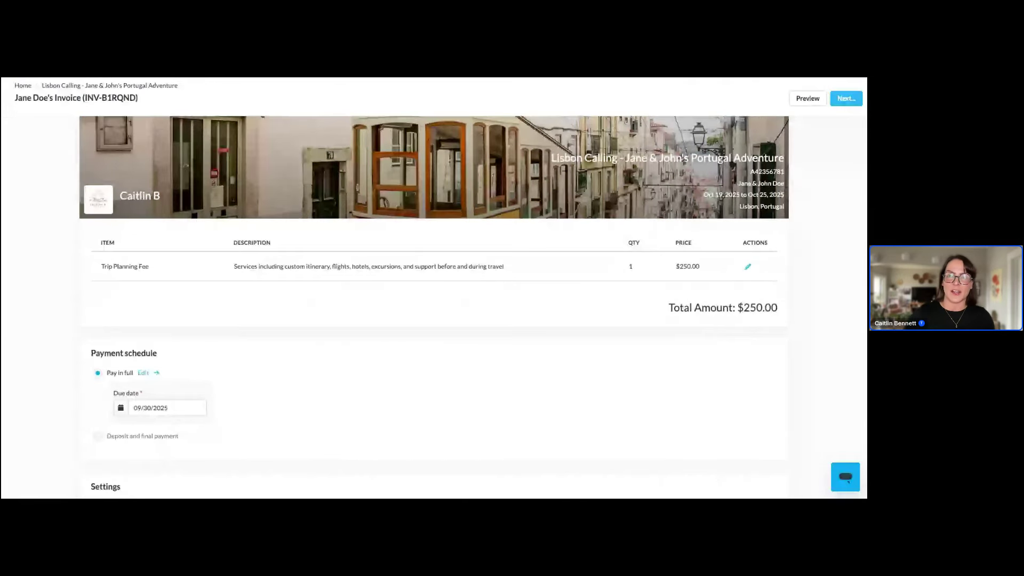
{"action": "key", "text": "alt+Left"}
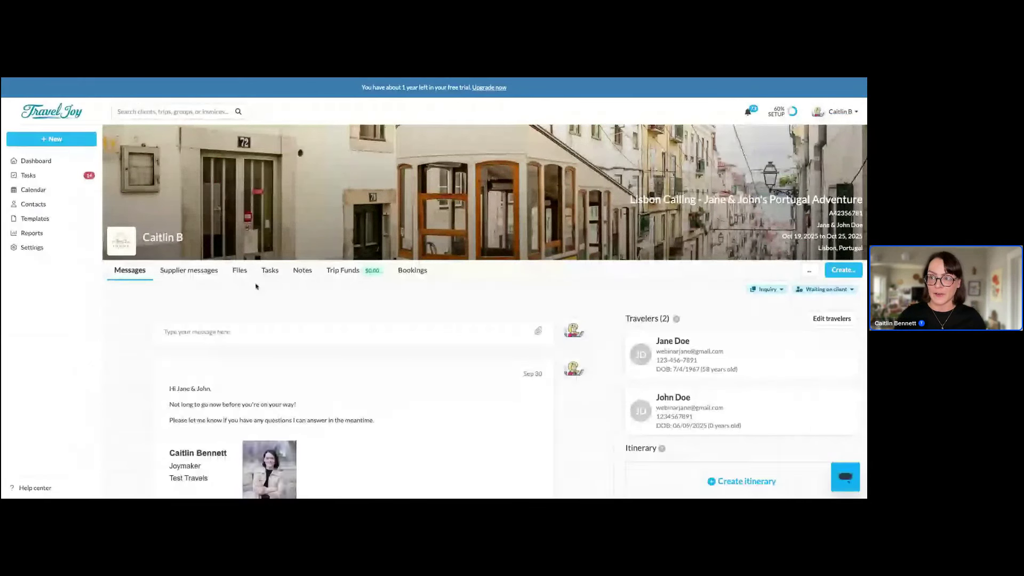
Open the $350.00 Private transfer departure invoice and review its paid, authorized and unpaid payments
{"action": "left_click", "coordinate": [252, 275]}
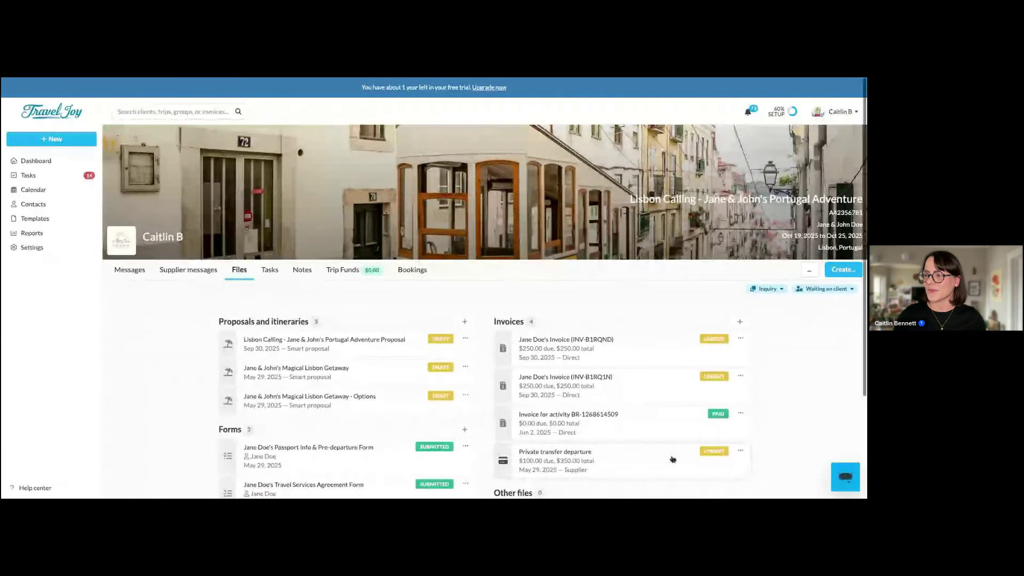
{"action": "scroll", "coordinate": [640, 453], "scroll_direction": "down", "scroll_amount": 1}
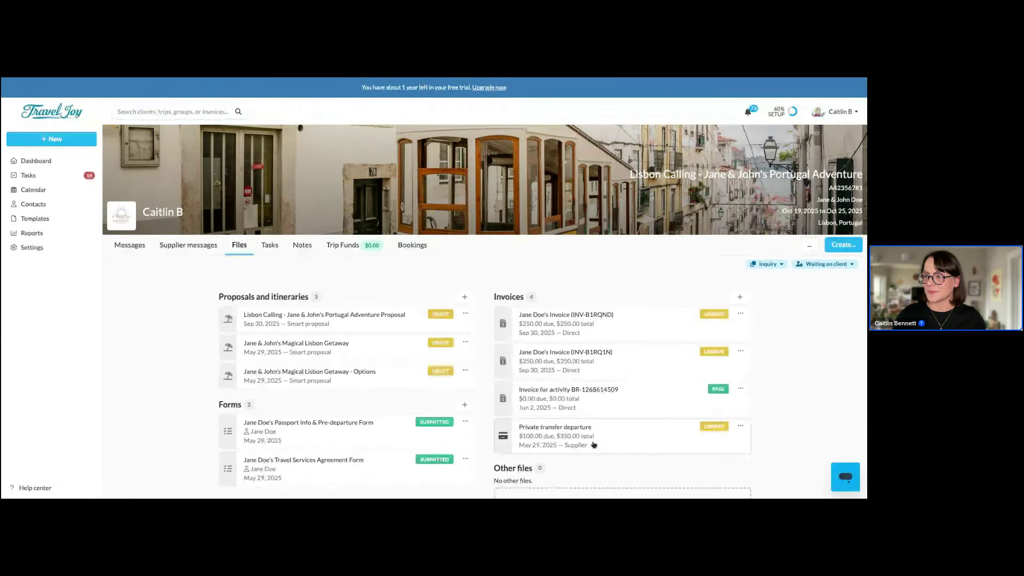
{"action": "left_click", "coordinate": [590, 445]}
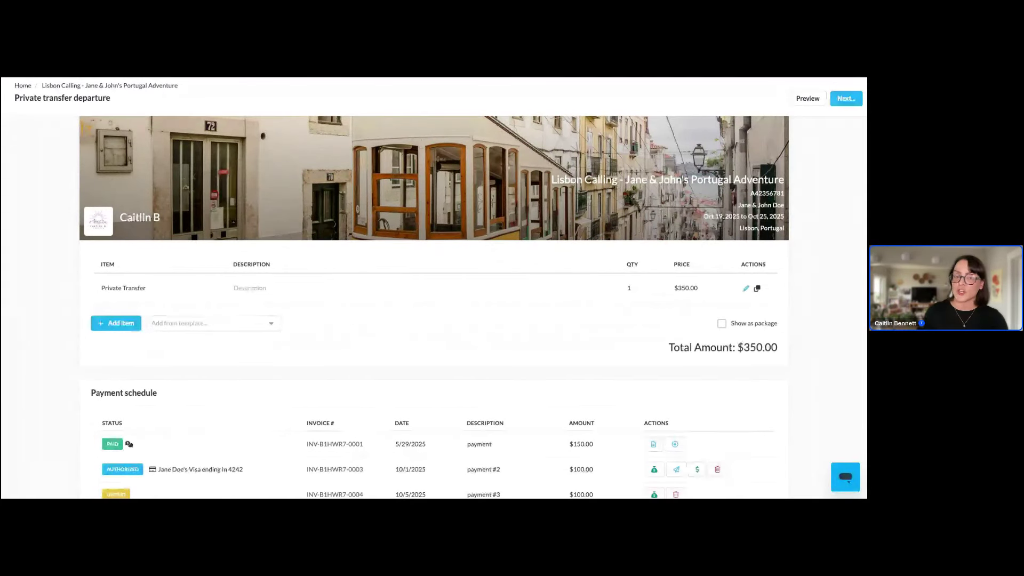
{"action": "scroll", "coordinate": [472, 298], "scroll_direction": "down", "scroll_amount": 1}
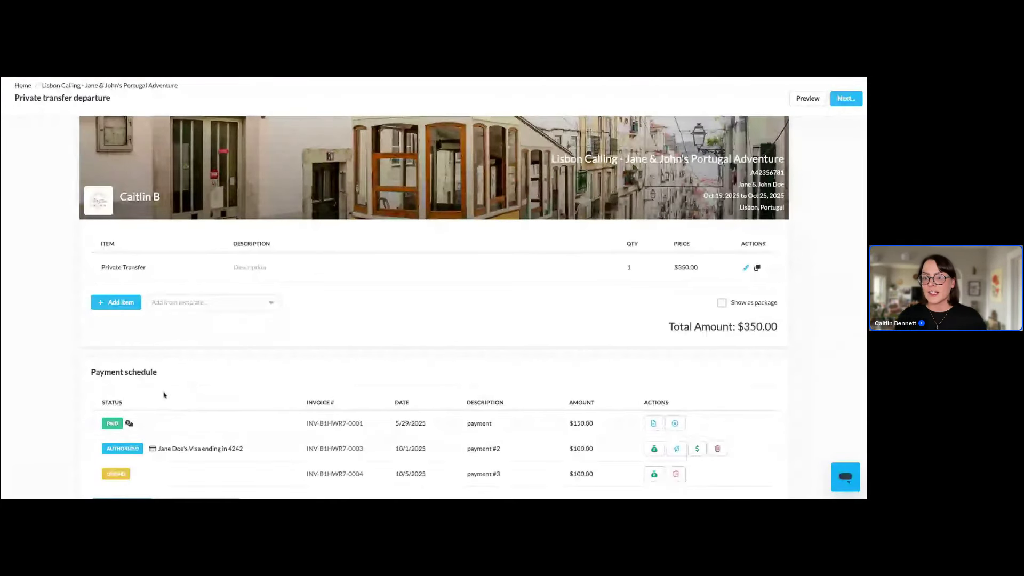
{"action": "mouse_move", "coordinate": [130, 425]}
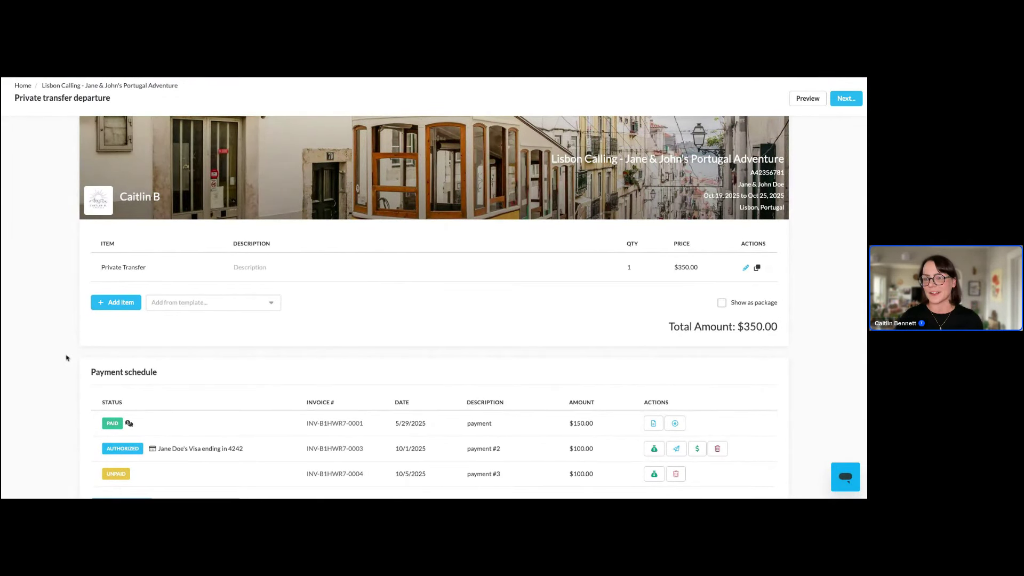
{"action": "scroll", "coordinate": [67, 356], "scroll_direction": "down", "scroll_amount": 5}
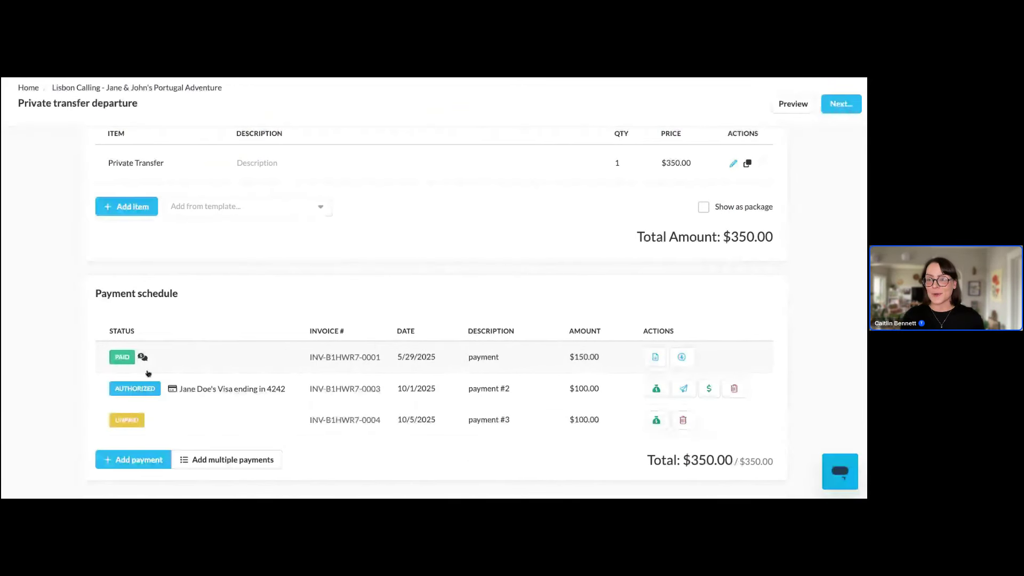
{"action": "mouse_move", "coordinate": [143, 358]}
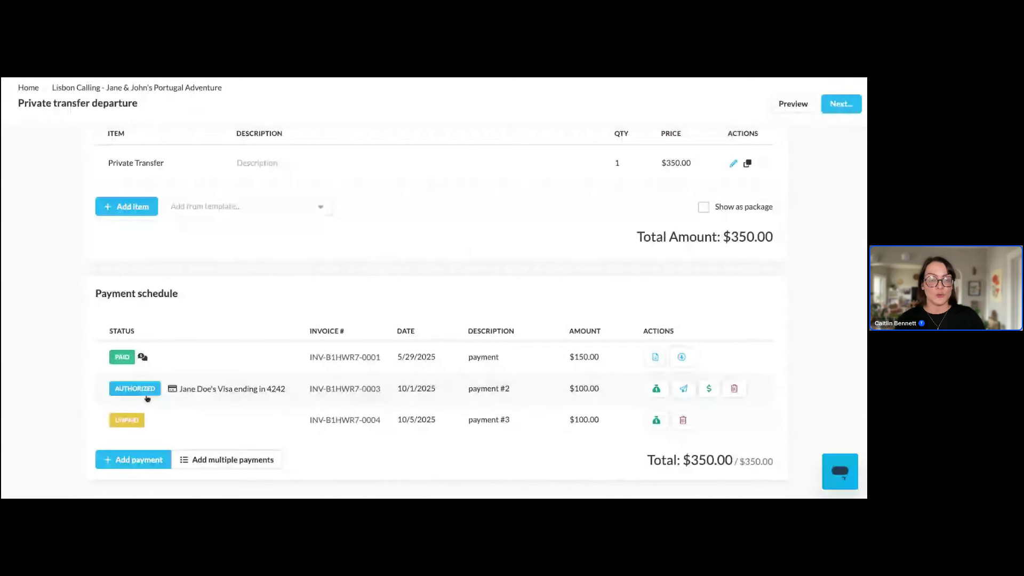
Mark the authorized $100.00 payment #2 as paid, leaving only payment #3 unpaid
{"action": "left_click", "coordinate": [656, 388]}
{"action": "left_click", "coordinate": [536, 337]}
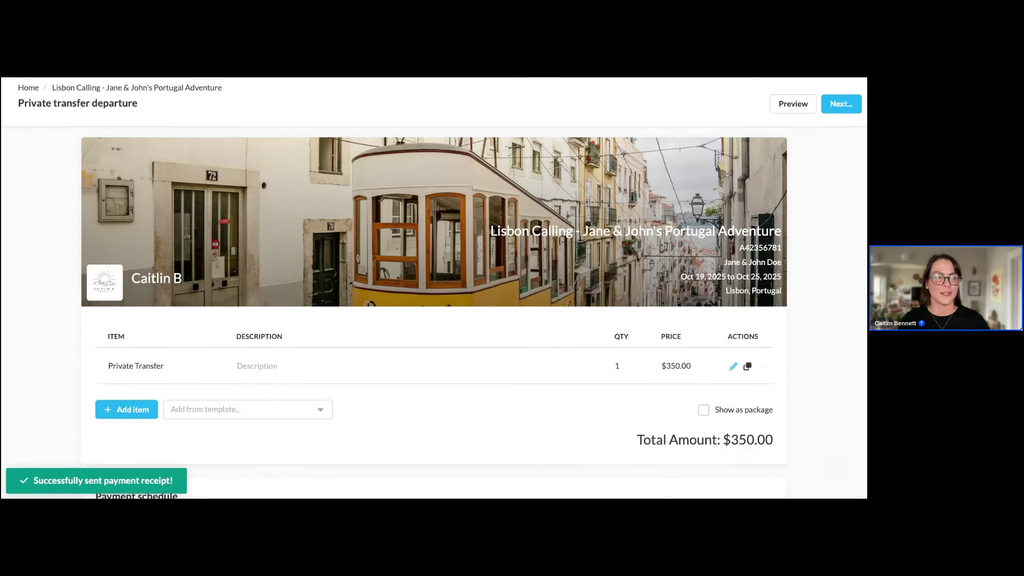
{"action": "scroll", "coordinate": [536, 338], "scroll_direction": "down", "scroll_amount": 4}
{"action": "scroll", "coordinate": [385, 353], "scroll_direction": "down", "scroll_amount": 1}
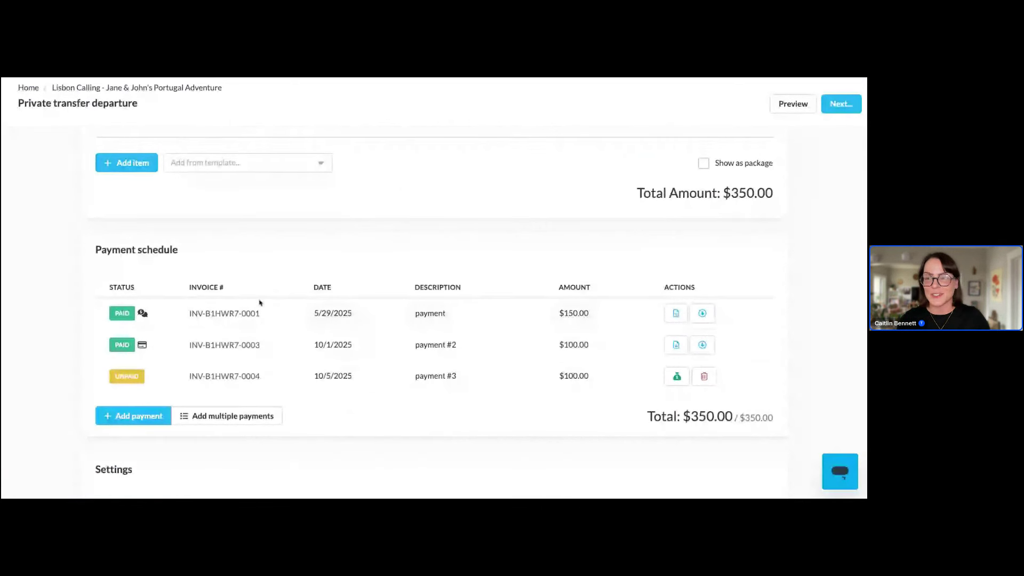
{"action": "mouse_move", "coordinate": [144, 321]}
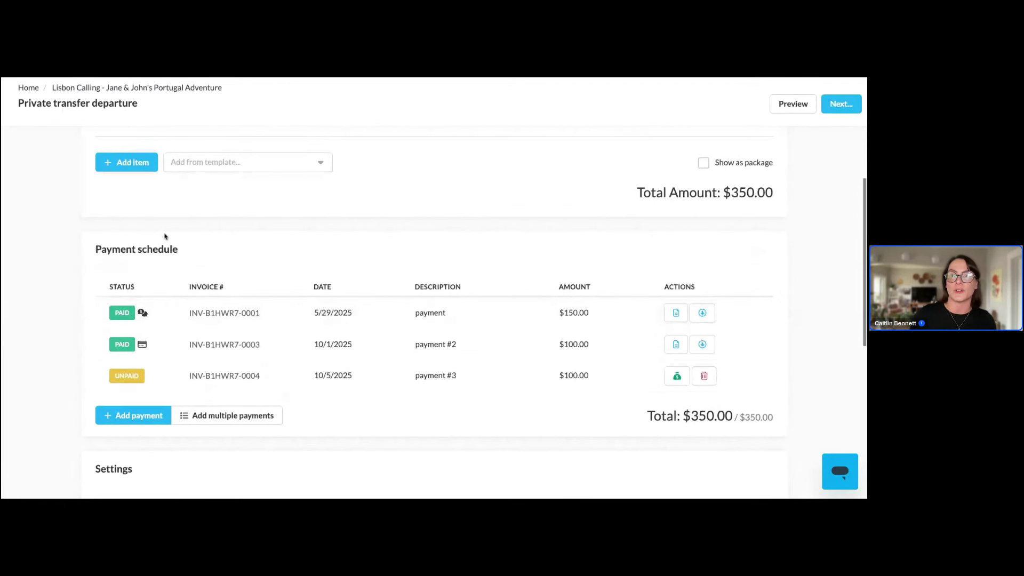
{"action": "scroll", "coordinate": [165, 235], "scroll_direction": "down", "scroll_amount": 1}
{"action": "scroll", "coordinate": [165, 234], "scroll_direction": "down", "scroll_amount": 1}
{"action": "scroll", "coordinate": [165, 235], "scroll_direction": "up", "scroll_amount": 6}
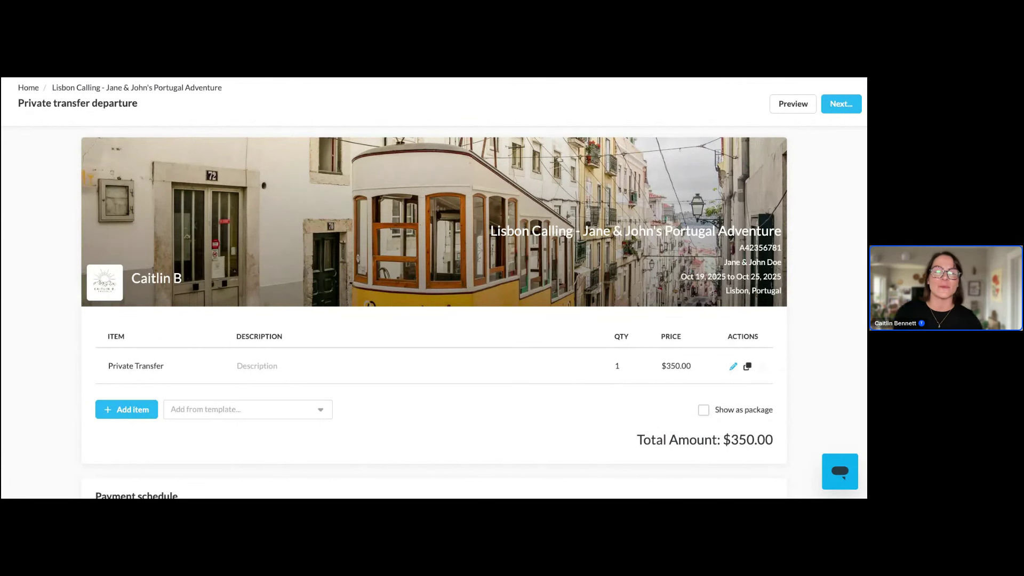
Go back to the Lisbon Calling trip and bring its Sep 30 message into view, zoomed out
{"action": "left_click", "coordinate": [82, 90]}
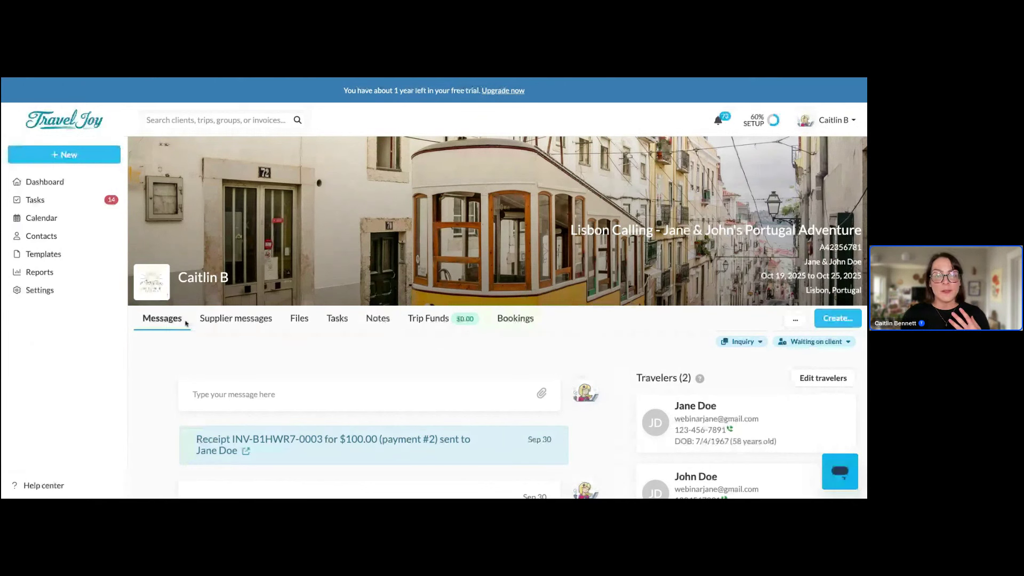
{"action": "scroll", "coordinate": [263, 377], "scroll_direction": "down", "scroll_amount": 1}
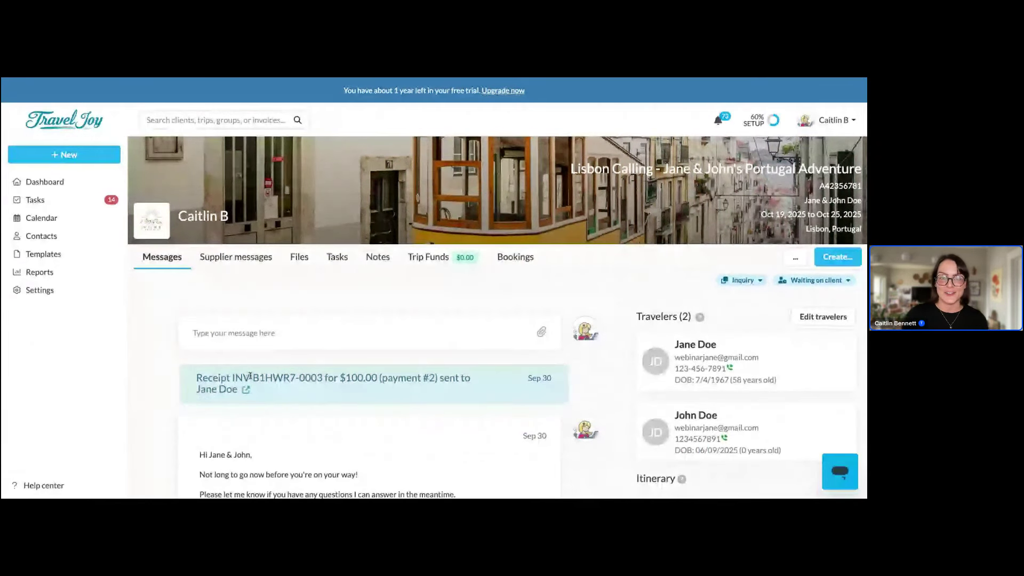
{"action": "scroll", "coordinate": [250, 376], "scroll_direction": "down", "scroll_amount": 1}
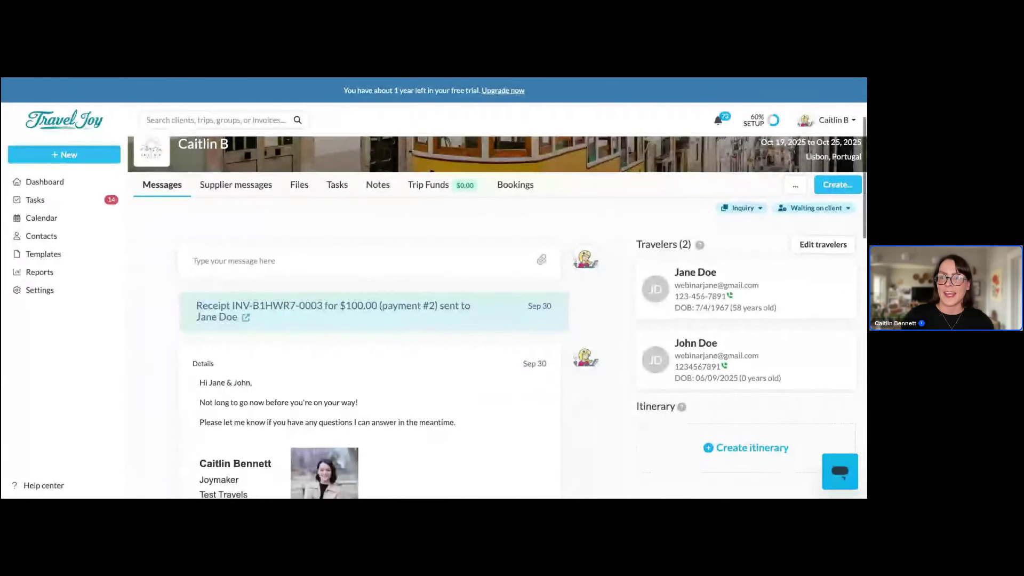
{"action": "scroll", "coordinate": [332, 384], "scroll_direction": "down", "scroll_amount": 3}
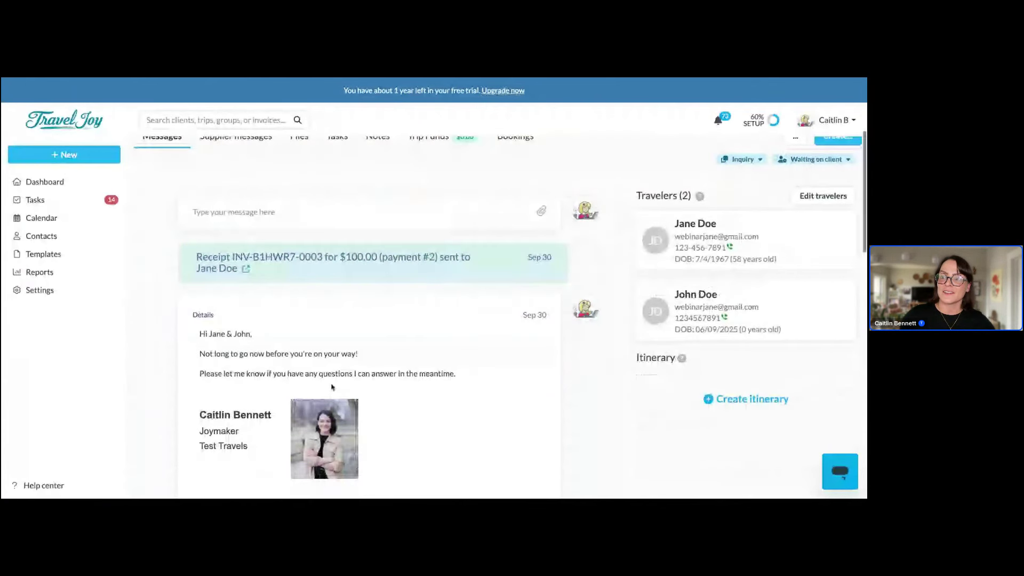
{"action": "scroll", "coordinate": [332, 386], "scroll_direction": "down", "scroll_amount": 1}
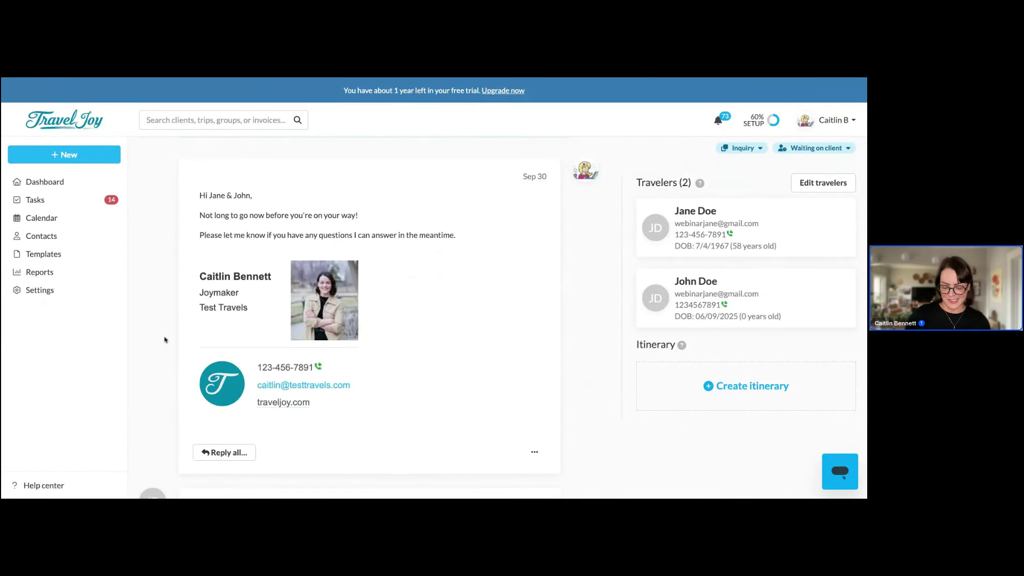
{"action": "key", "text": "ctrl+minus"}
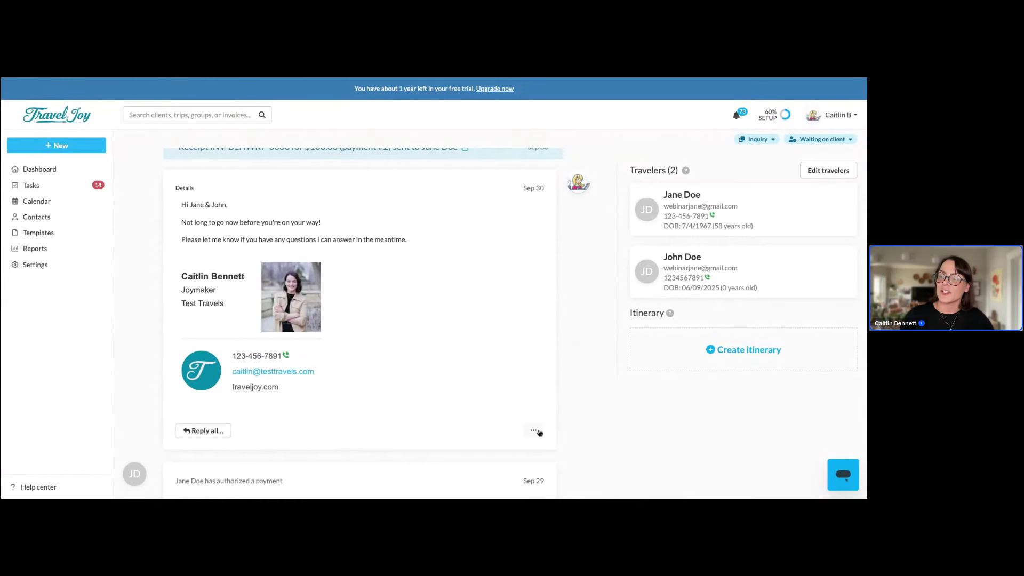
Edit and resend the Sep 30 'Not long to go now' message, then undo the send to restore the draft
{"action": "left_click", "coordinate": [538, 433]}
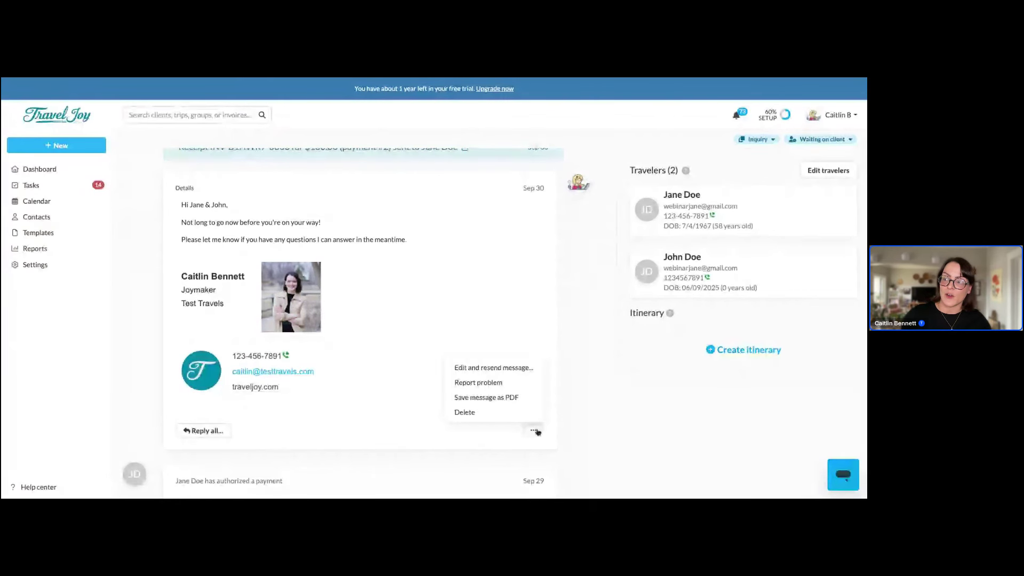
{"action": "left_click", "coordinate": [520, 372]}
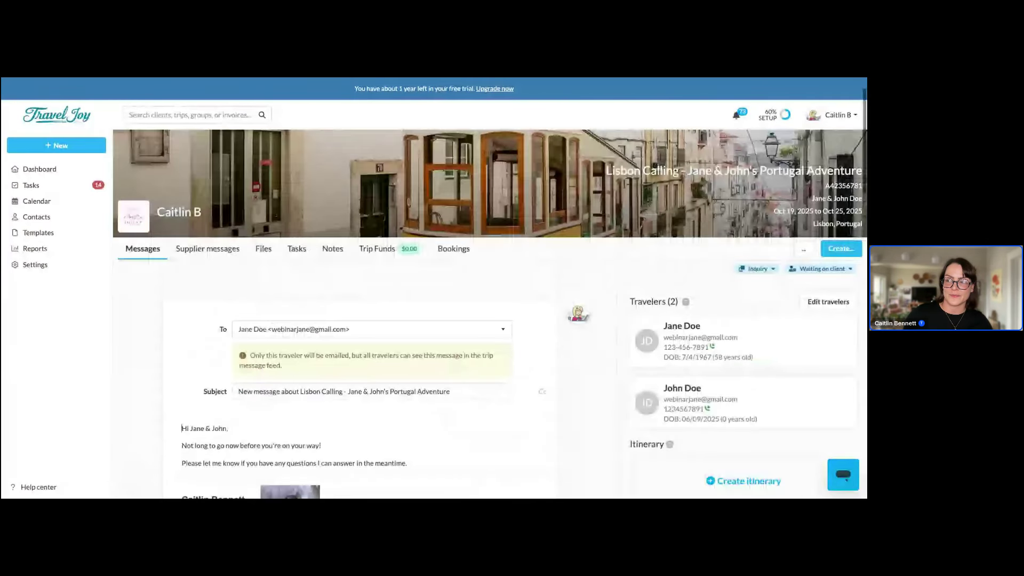
{"action": "scroll", "coordinate": [515, 426], "scroll_direction": "down", "scroll_amount": 2}
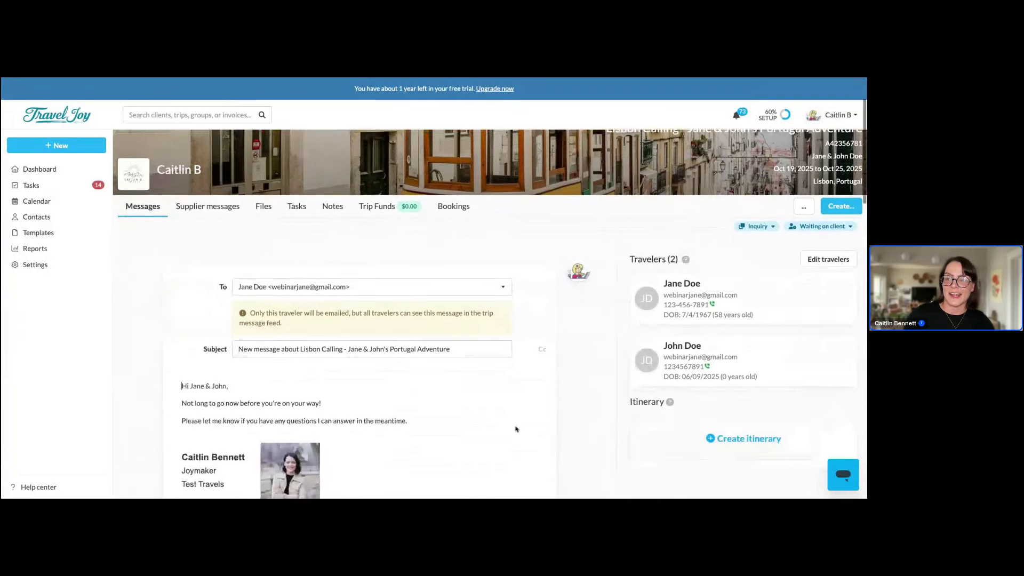
{"action": "scroll", "coordinate": [515, 428], "scroll_direction": "down", "scroll_amount": 1}
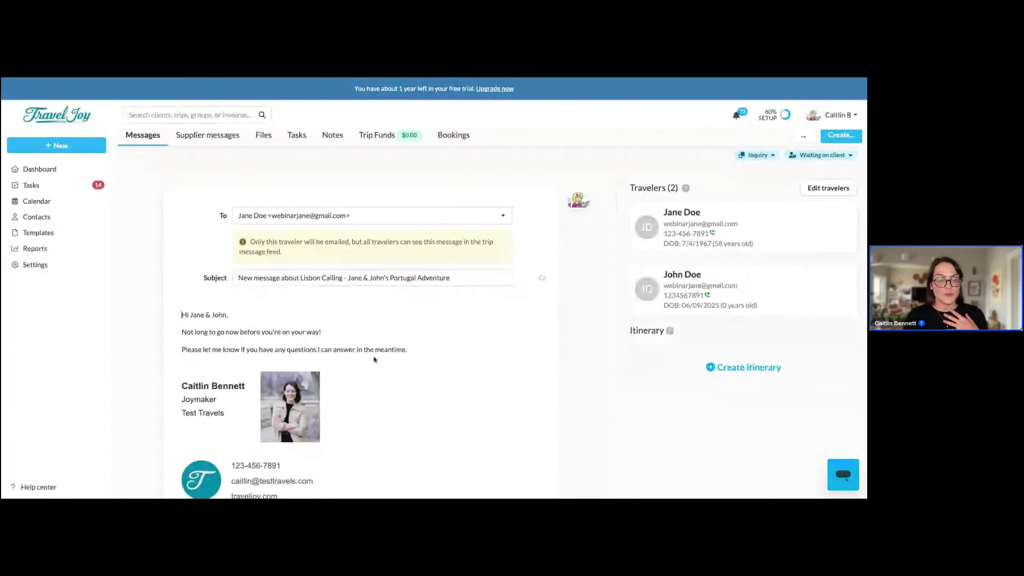
{"action": "scroll", "coordinate": [370, 358], "scroll_direction": "down", "scroll_amount": 3}
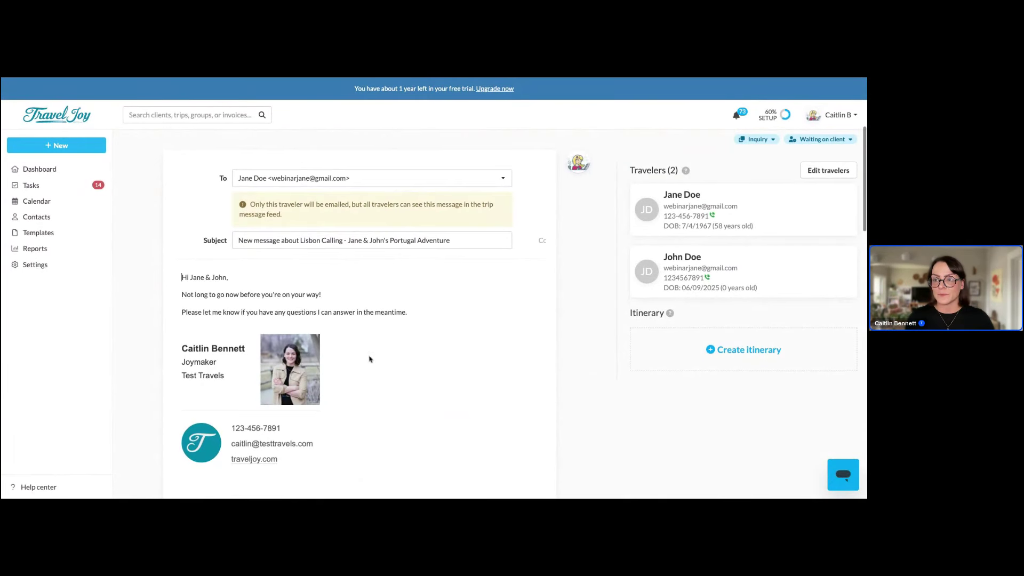
{"action": "scroll", "coordinate": [373, 368], "scroll_direction": "down", "scroll_amount": 1}
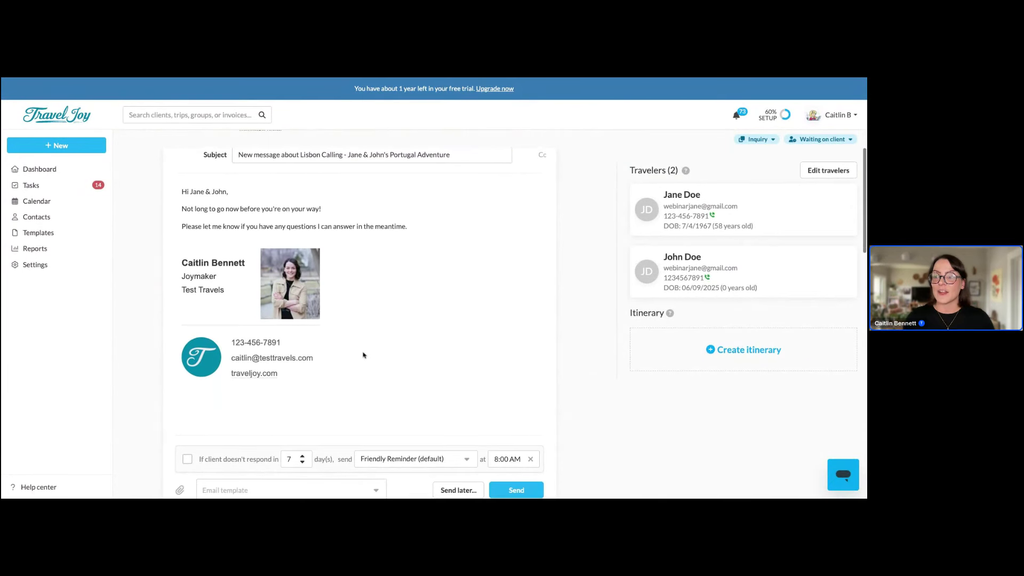
{"action": "scroll", "coordinate": [405, 405], "scroll_direction": "down", "scroll_amount": 2}
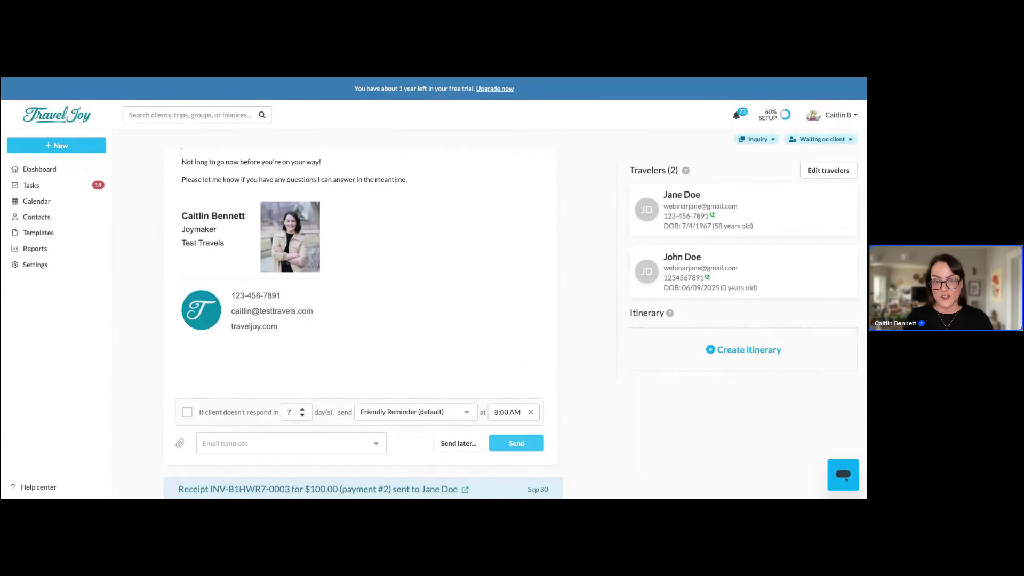
{"action": "left_click", "coordinate": [526, 445]}
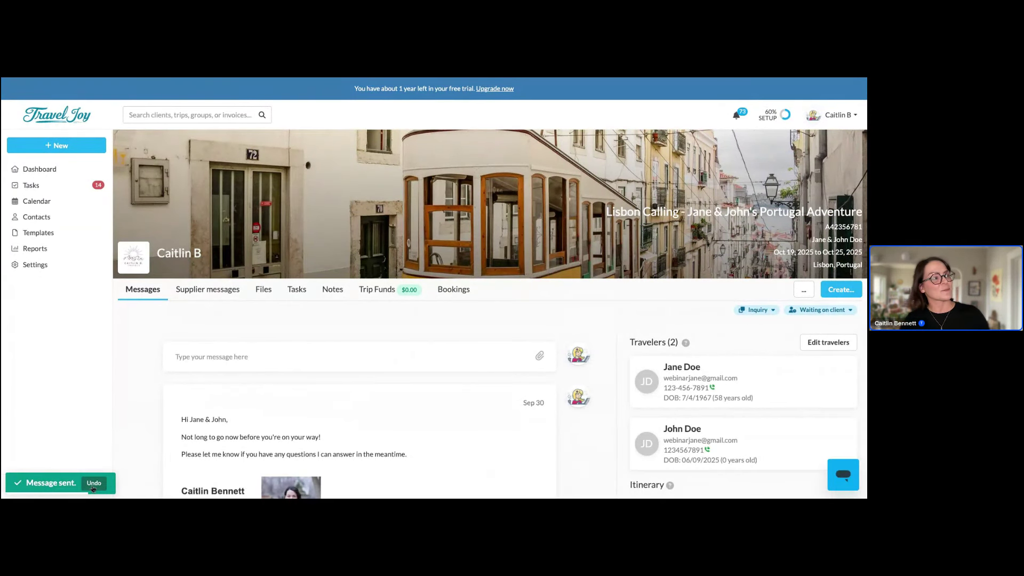
{"action": "left_click", "coordinate": [94, 485]}
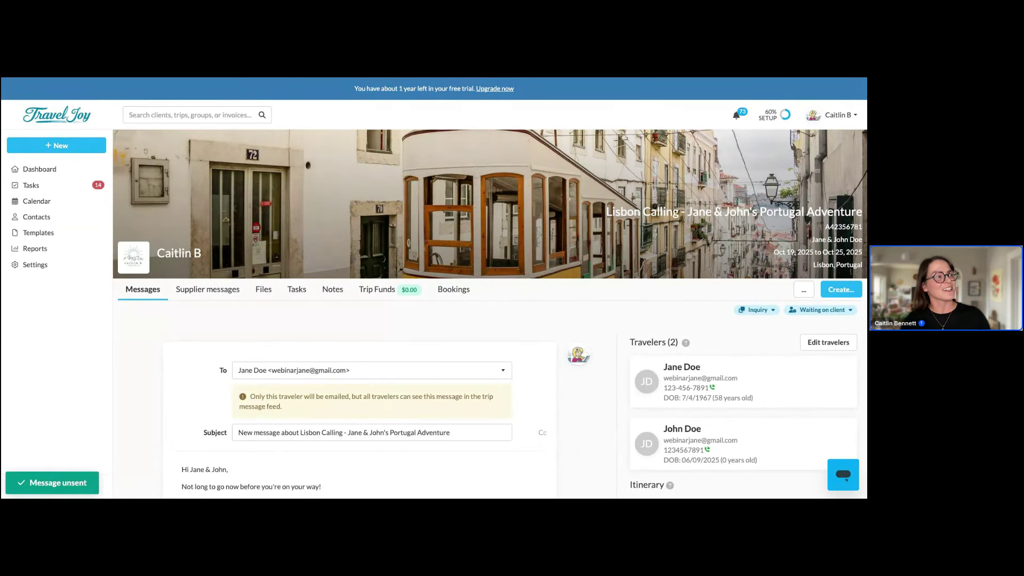
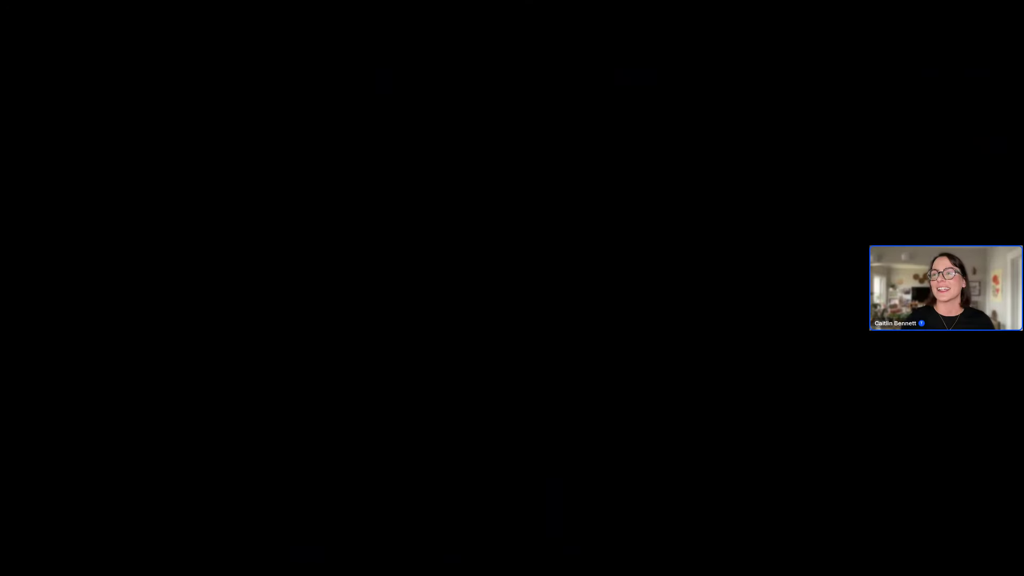
Search the Help Center for 'app' and read the 'Send our app for itineraries to your clients' article
{"action": "type", "text": "app"}
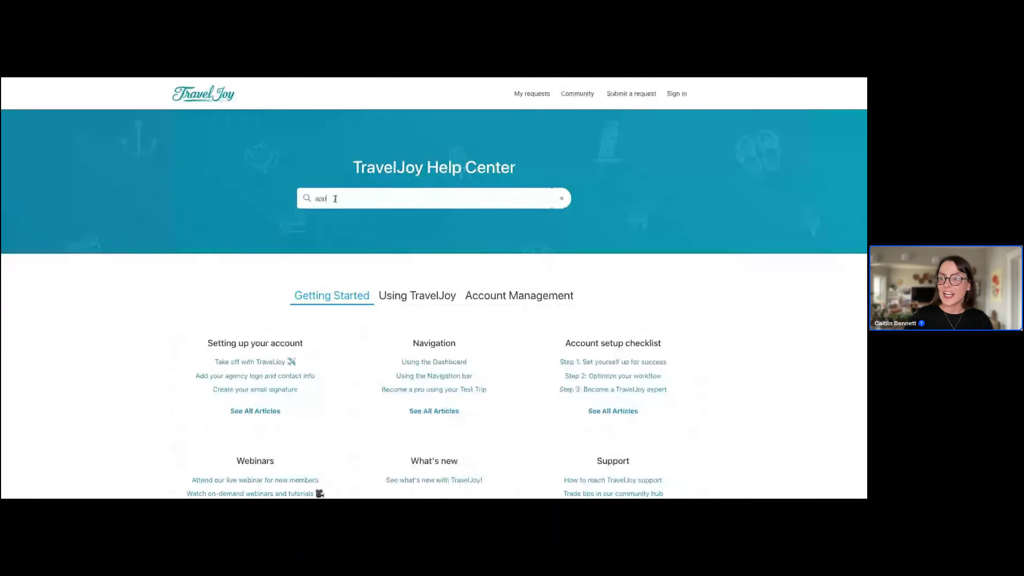
{"action": "left_click", "coordinate": [366, 265]}
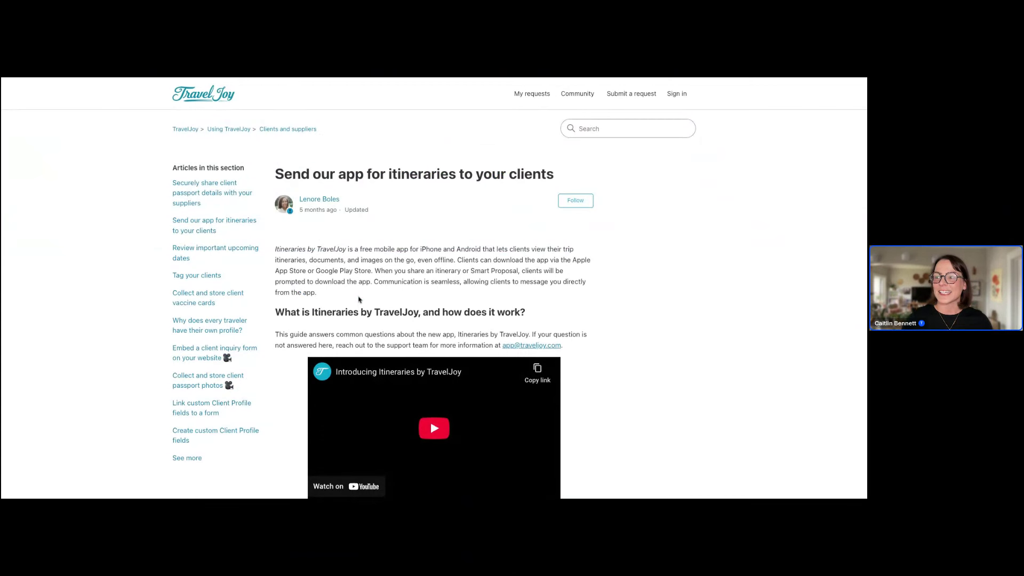
{"action": "scroll", "coordinate": [359, 299], "scroll_direction": "down", "scroll_amount": 1}
{"action": "scroll", "coordinate": [359, 299], "scroll_direction": "down", "scroll_amount": 1}
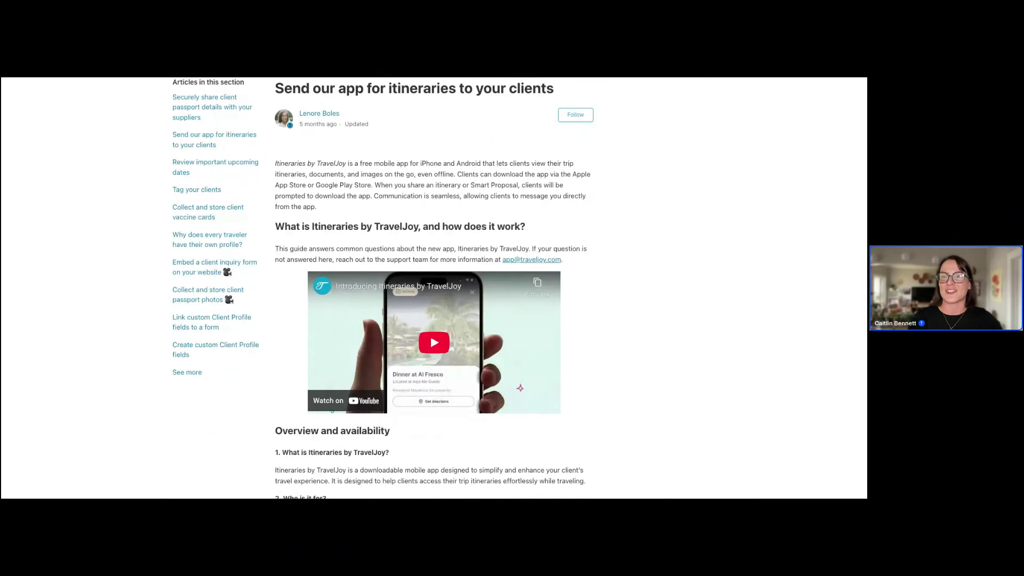
{"action": "key", "text": "ctrl+Tab"}
Close the contact details and open the Lisbon Calling trip from the dashboard
{"action": "left_click", "coordinate": [119, 148]}
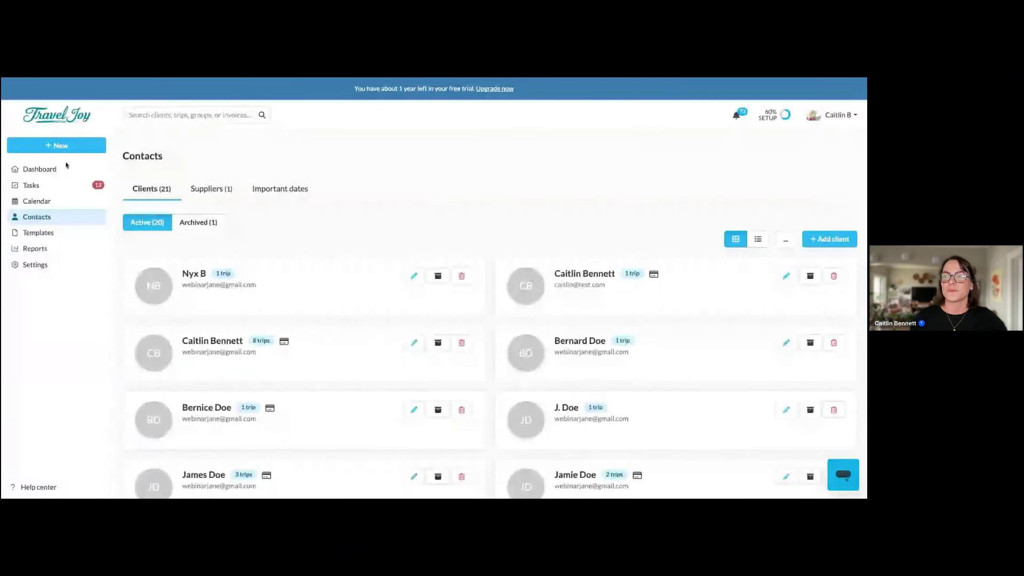
{"action": "left_click", "coordinate": [62, 167]}
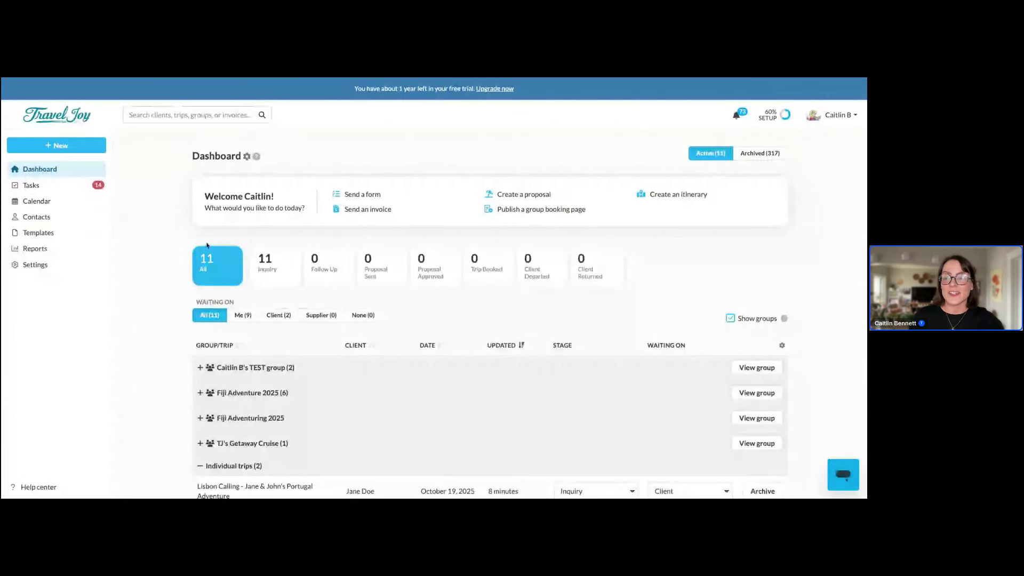
{"action": "scroll", "coordinate": [265, 407], "scroll_direction": "down", "scroll_amount": 3}
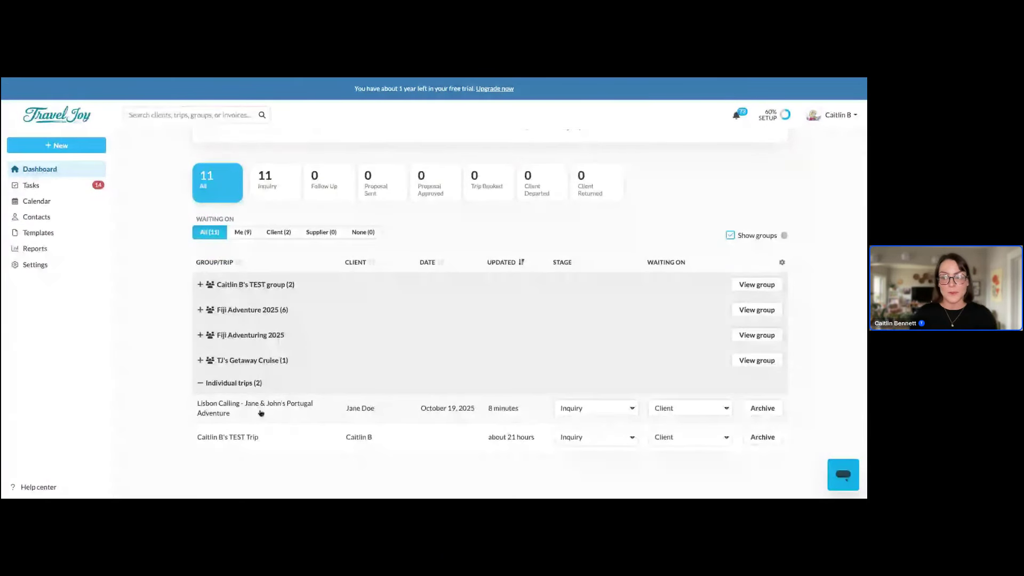
{"action": "left_click", "coordinate": [261, 412]}
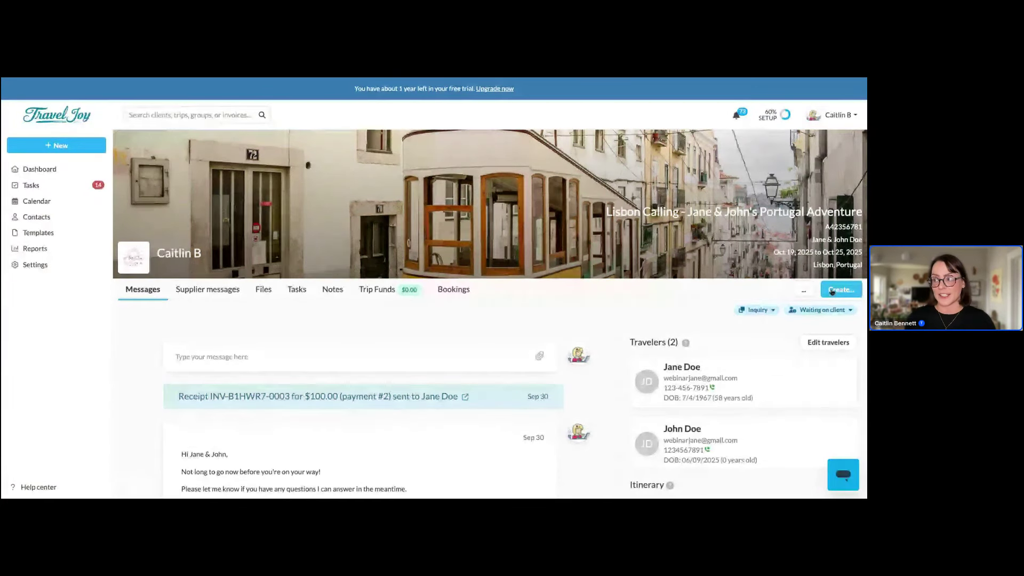
Create a smart proposal for the trip and search its library for 'fiji'
{"action": "left_click", "coordinate": [832, 291]}
{"action": "left_click", "coordinate": [800, 420]}
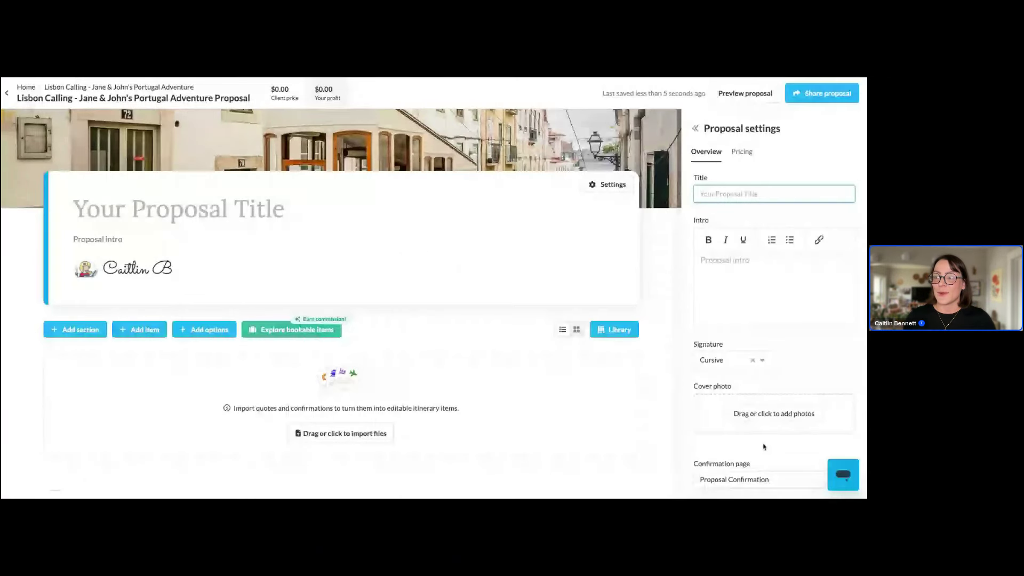
{"action": "left_click", "coordinate": [629, 333]}
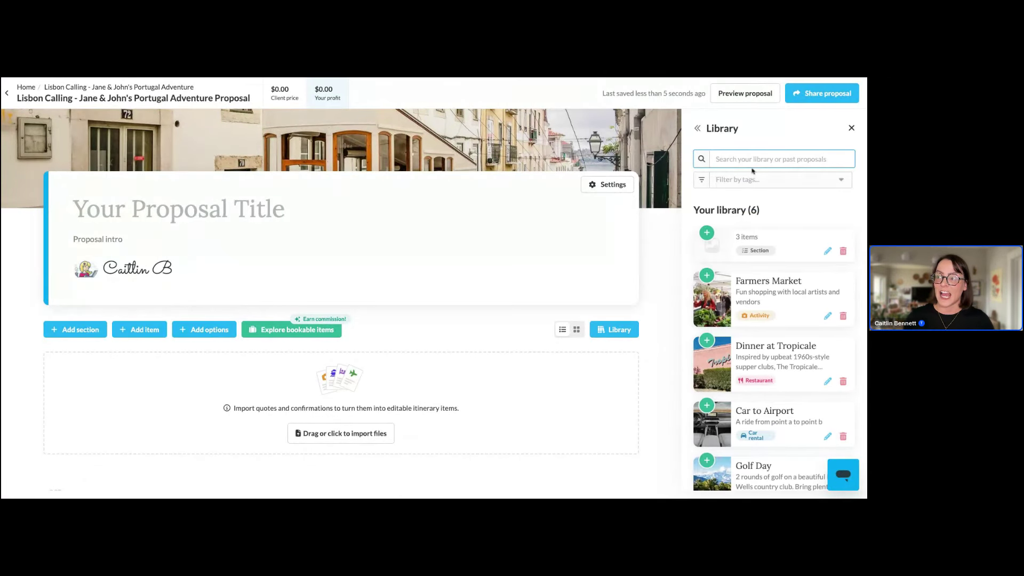
{"action": "type", "text": "fiji"}
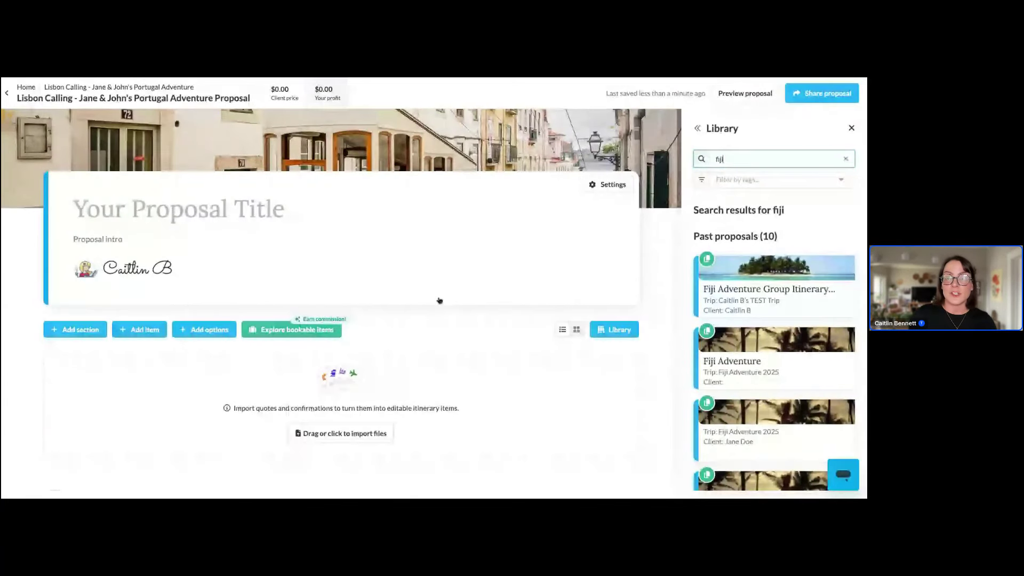
Leave the proposal and browse the invoice item templates under Templates
{"action": "left_click", "coordinate": [143, 88]}
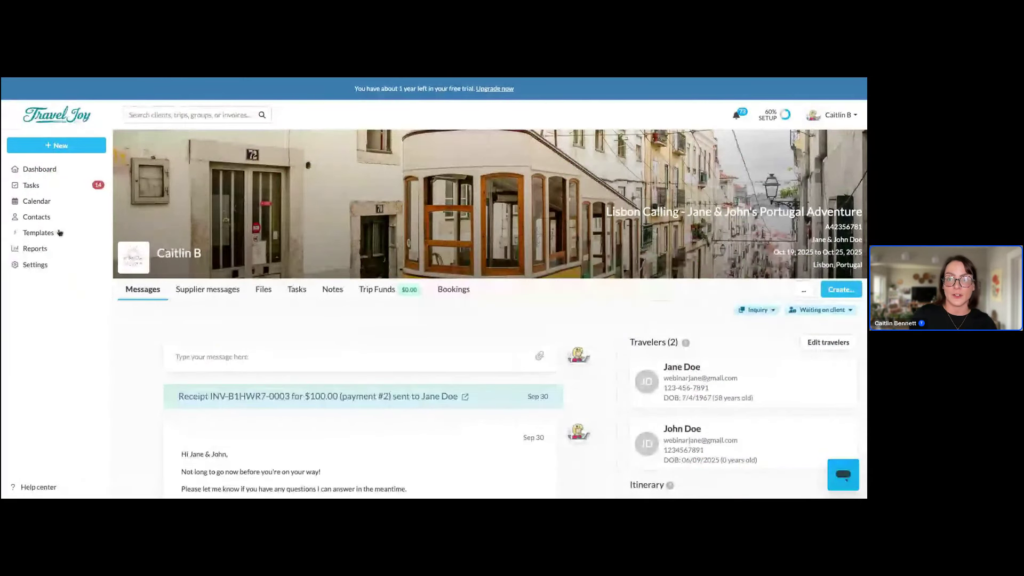
{"action": "left_click", "coordinate": [60, 232]}
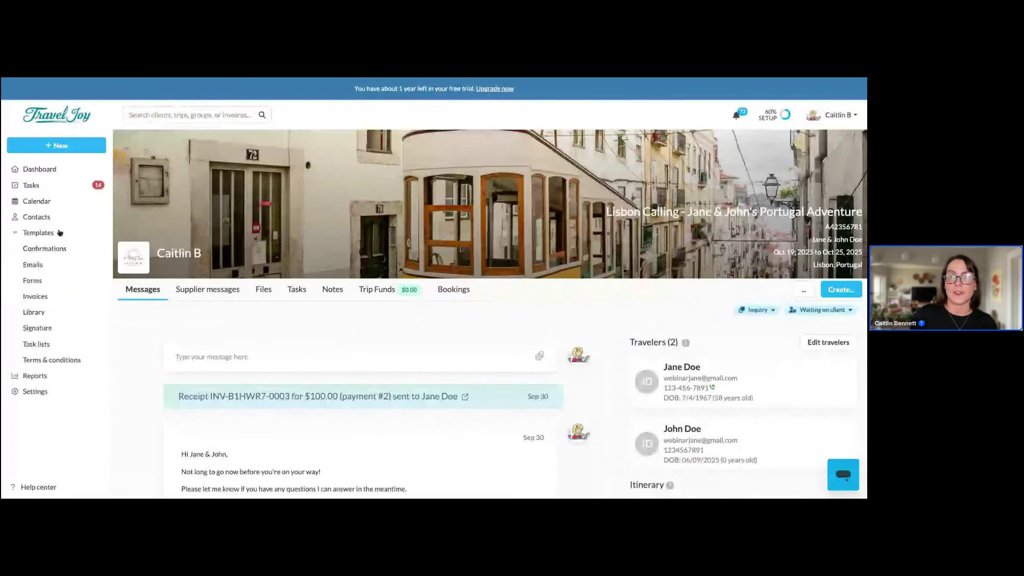
{"action": "left_click", "coordinate": [75, 300]}
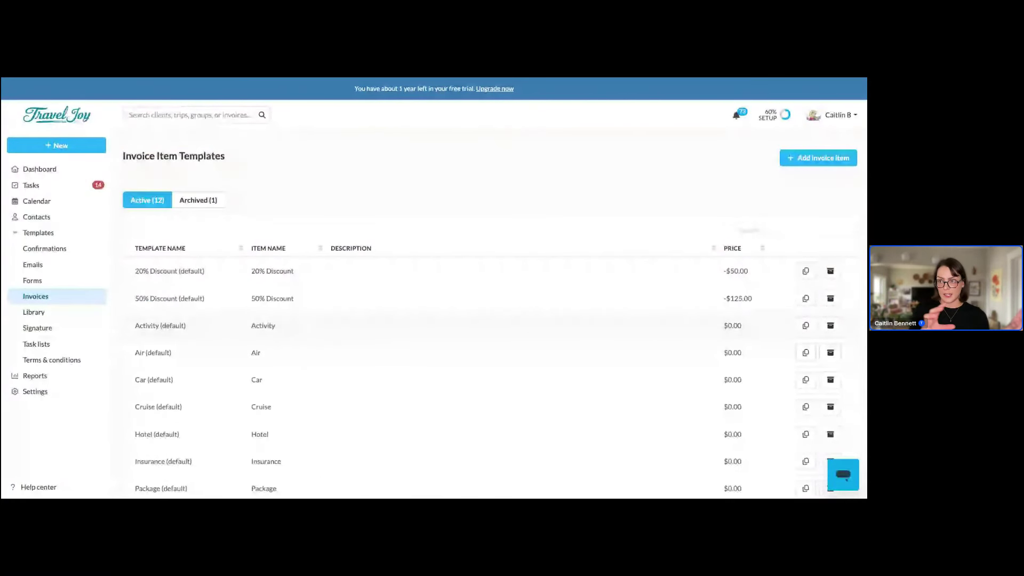
{"action": "scroll", "coordinate": [282, 421], "scroll_direction": "down", "scroll_amount": 3}
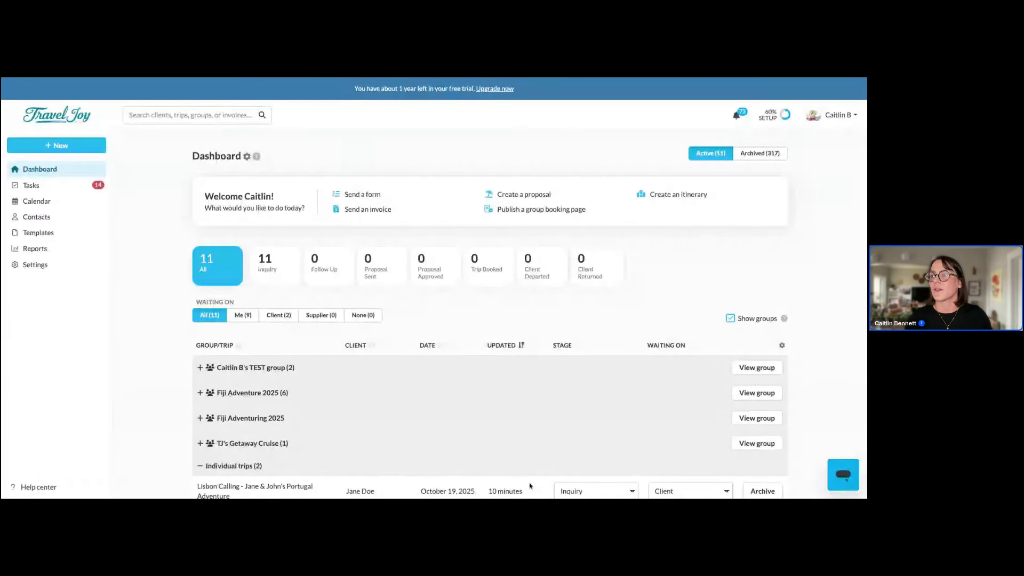
Open the Lisbon Calling trip from the dashboard list
{"action": "scroll", "coordinate": [507, 434], "scroll_direction": "down", "scroll_amount": 3}
{"action": "left_click", "coordinate": [324, 407]}
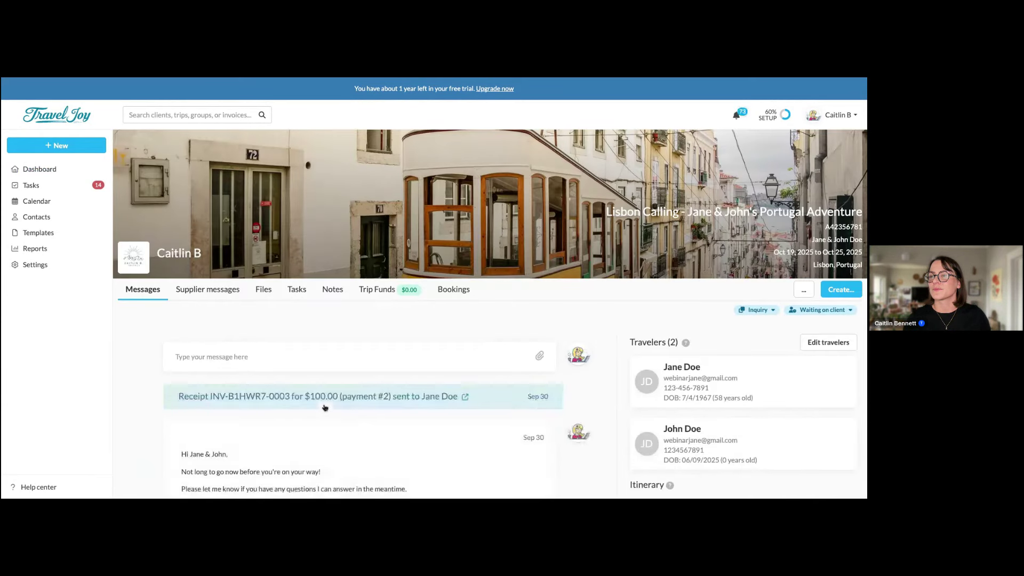
{"action": "scroll", "coordinate": [328, 404], "scroll_direction": "down", "scroll_amount": 2}
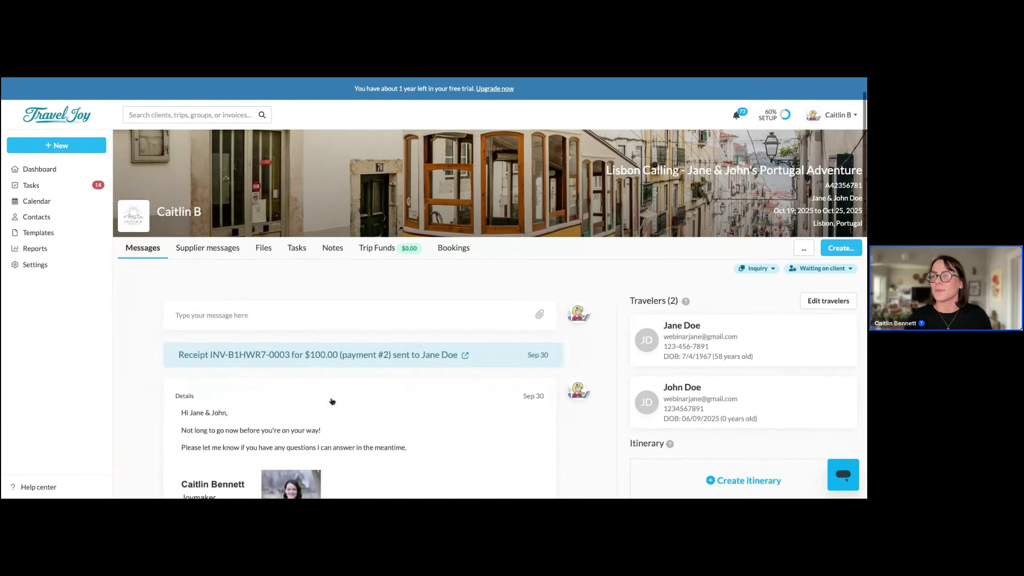
{"action": "scroll", "coordinate": [332, 401], "scroll_direction": "down", "scroll_amount": 3}
{"action": "scroll", "coordinate": [332, 401], "scroll_direction": "up", "scroll_amount": 2}
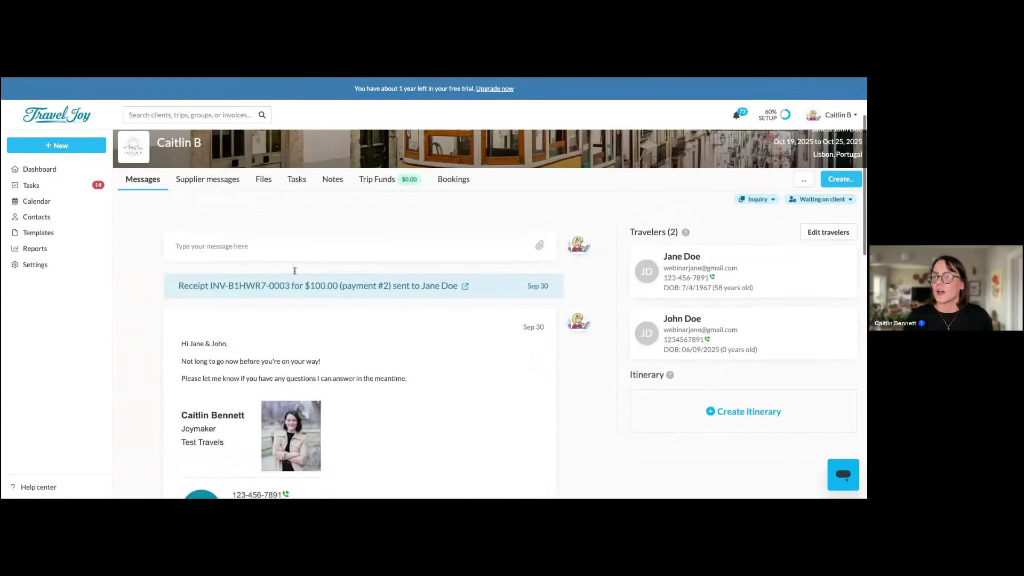
Send a 'Test' message to the traveler, then undo it so it stays a draft
{"action": "left_click", "coordinate": [264, 251]}
{"action": "left_click", "coordinate": [237, 358]}
{"action": "type", "text": "Test"}
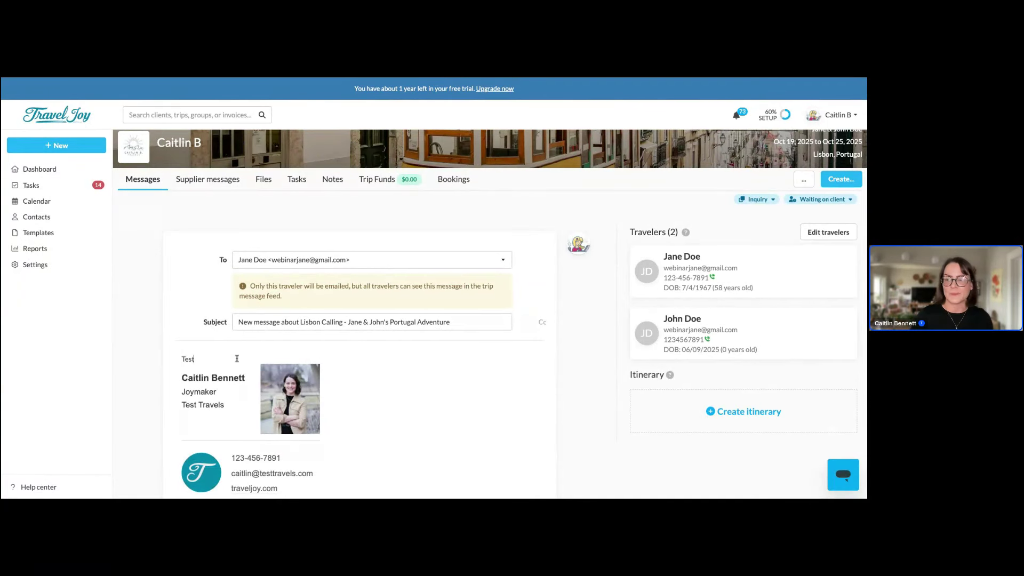
{"action": "scroll", "coordinate": [409, 366], "scroll_direction": "down", "scroll_amount": 4}
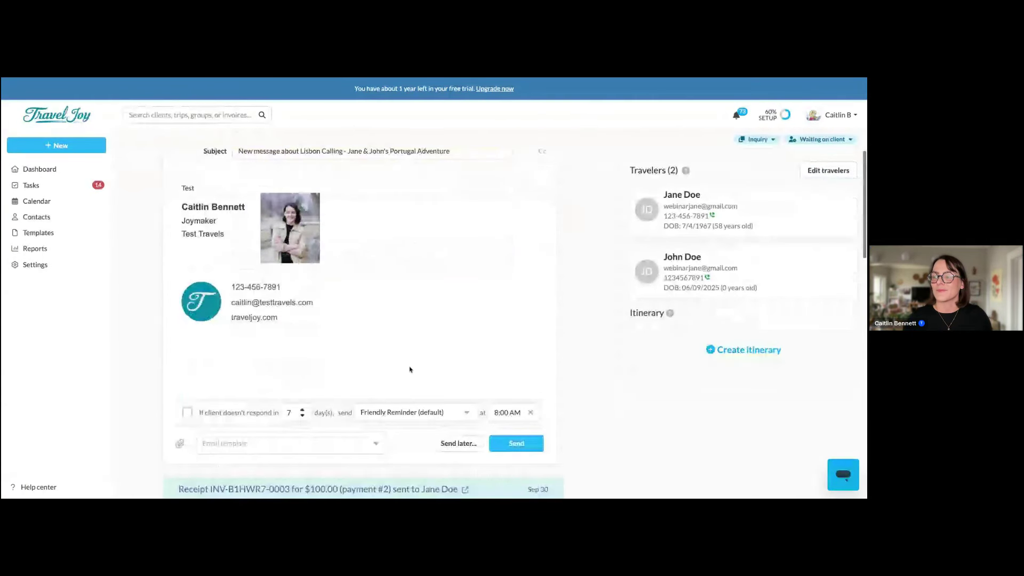
{"action": "left_click", "coordinate": [517, 442]}
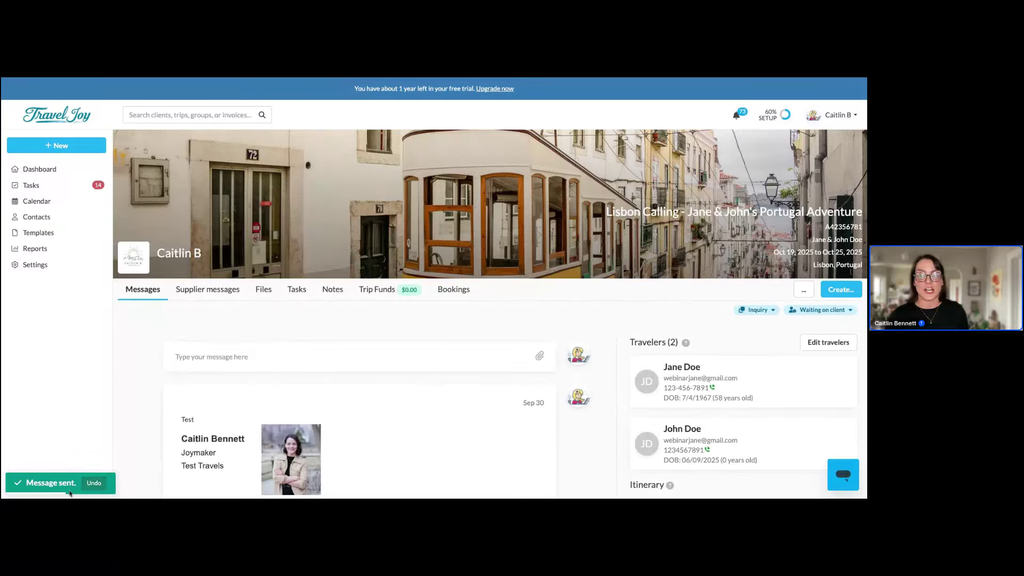
{"action": "left_click", "coordinate": [89, 487]}
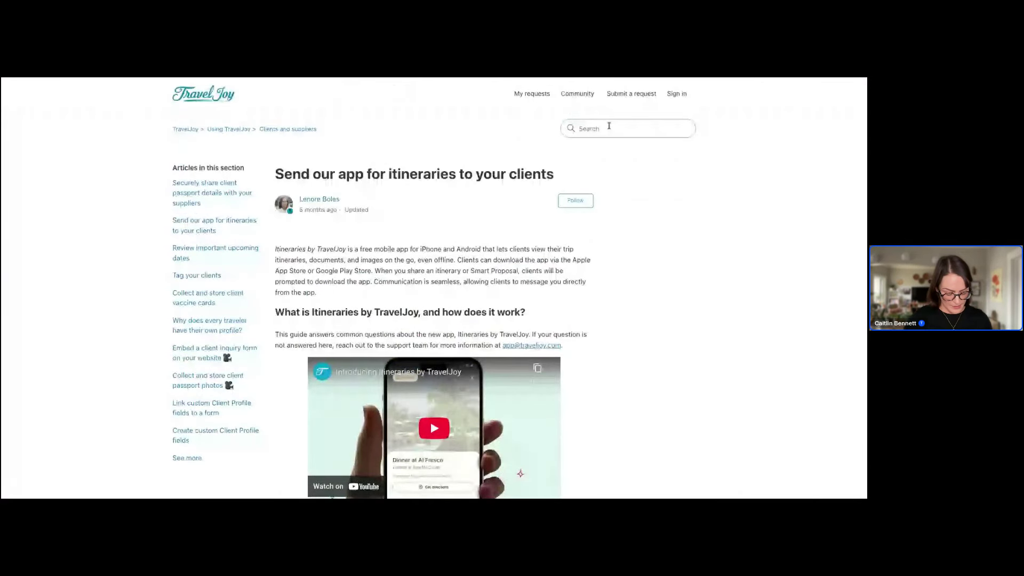
Search help for 'custom client profile' and read the Create custom Client Profile fields article
{"action": "left_click", "coordinate": [609, 126]}
{"action": "type", "text": "custom"}
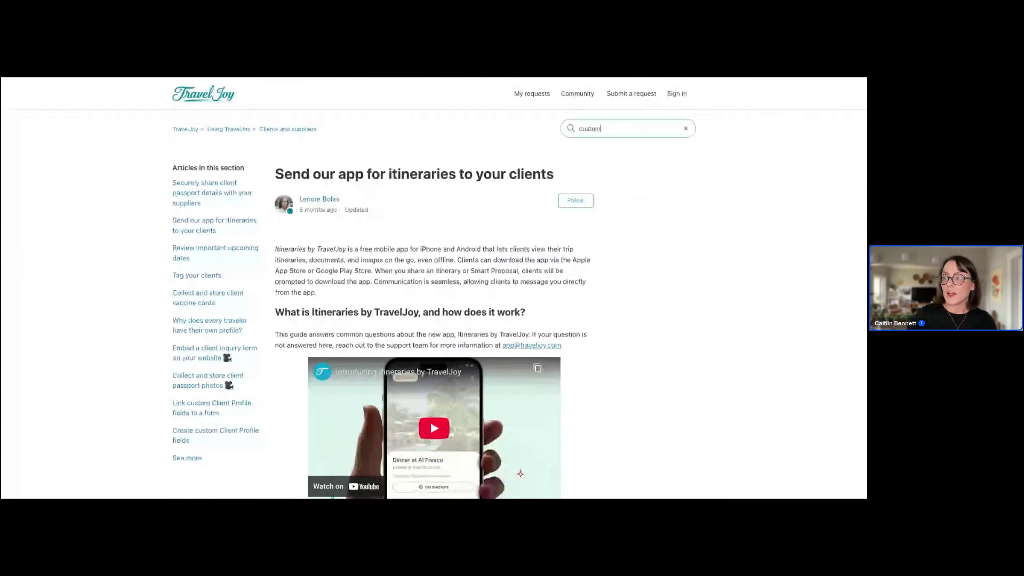
{"action": "type", "text": " client profile"}
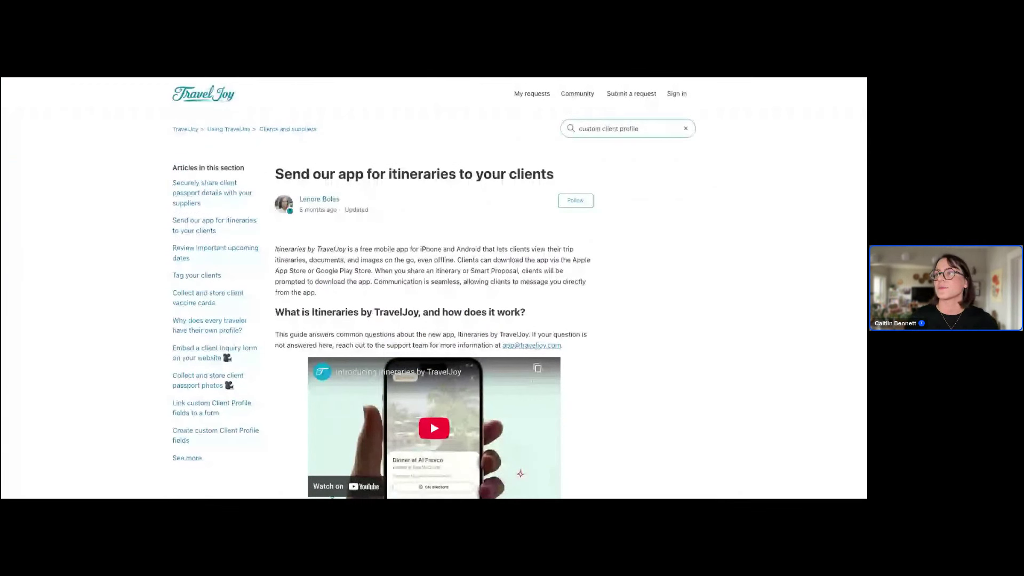
{"action": "key", "text": "Return"}
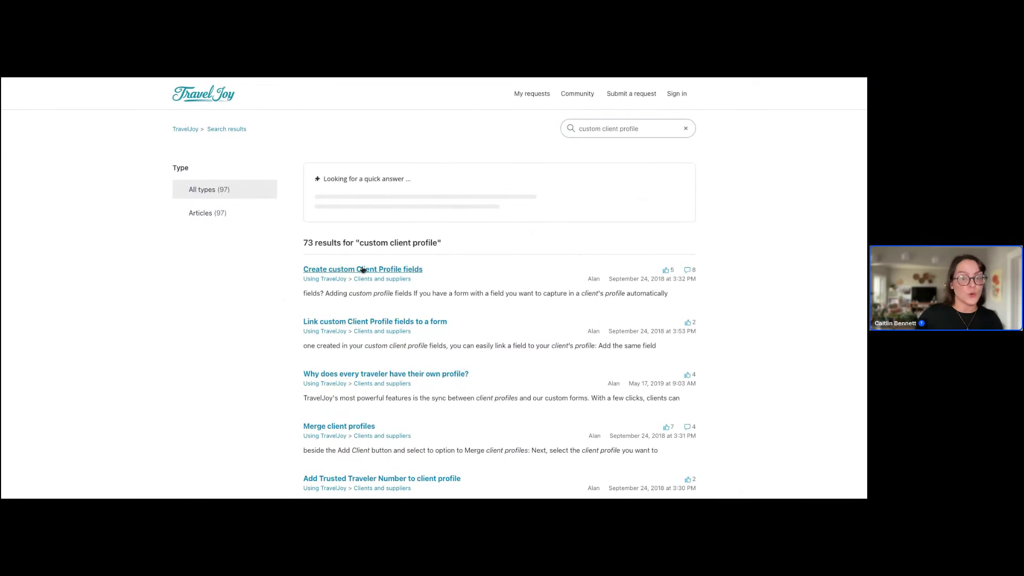
{"action": "scroll", "coordinate": [467, 366], "scroll_direction": "down", "scroll_amount": 2}
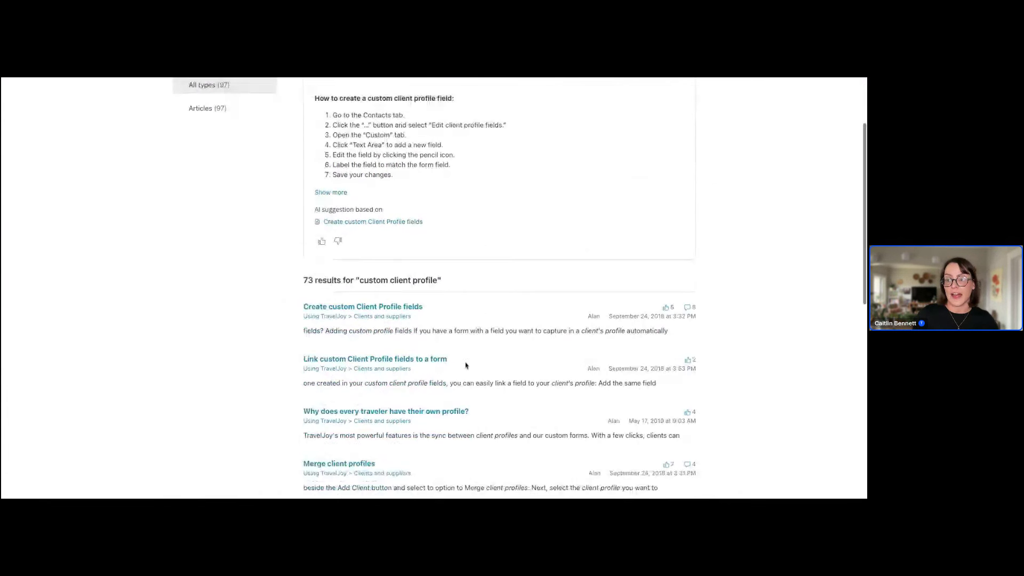
{"action": "left_click", "coordinate": [342, 308]}
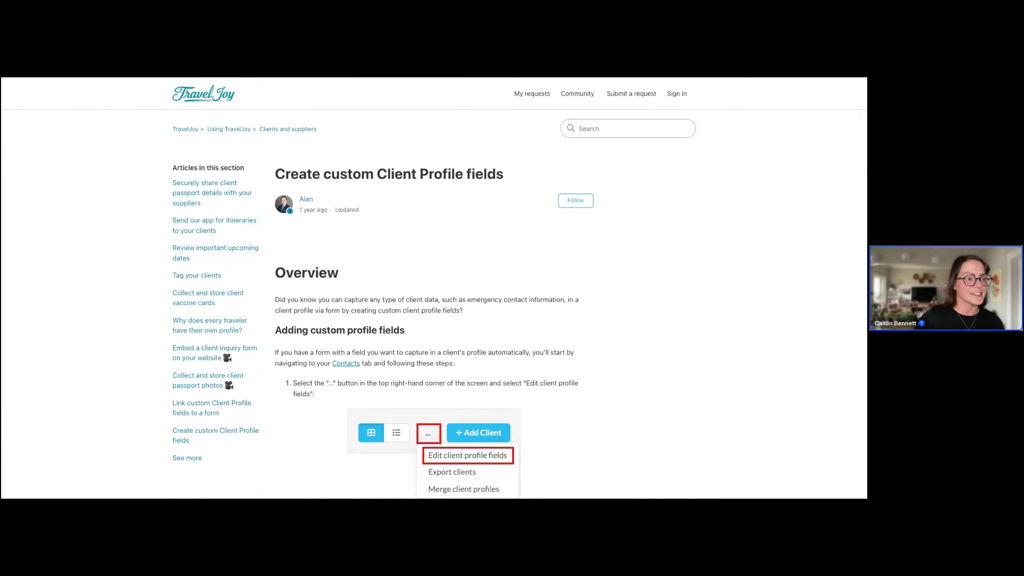
{"action": "key", "text": "ctrl+Tab"}
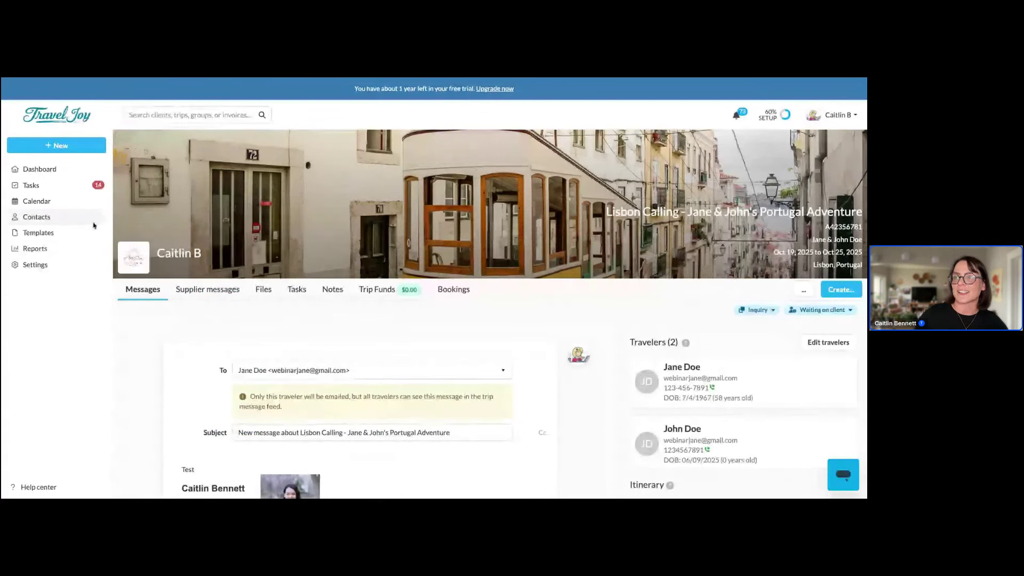
From Contacts, open Edit client profile fields and view Important Dates, Travel Preferences and Custom
{"action": "left_click", "coordinate": [36, 216]}
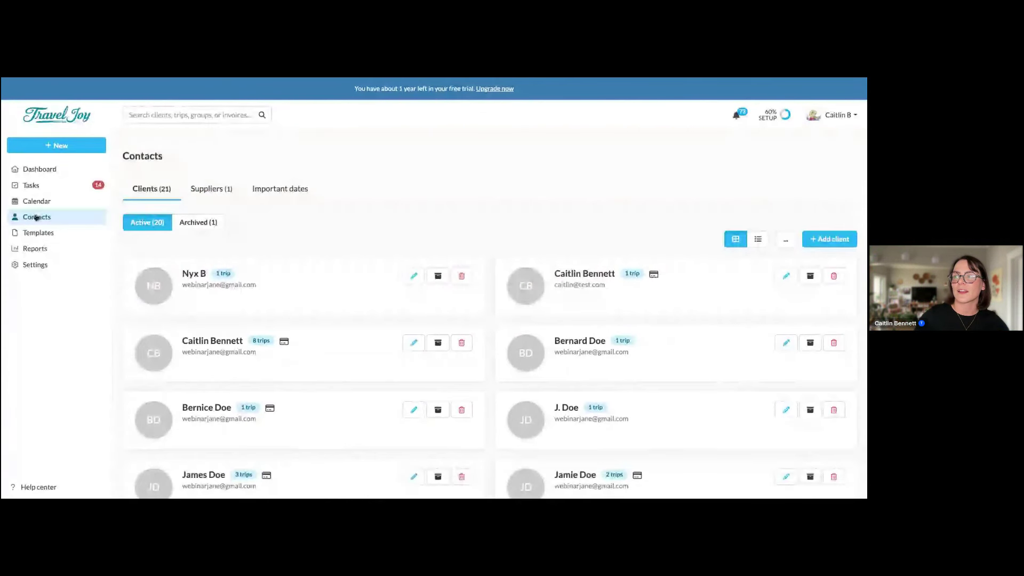
{"action": "left_click", "coordinate": [787, 244]}
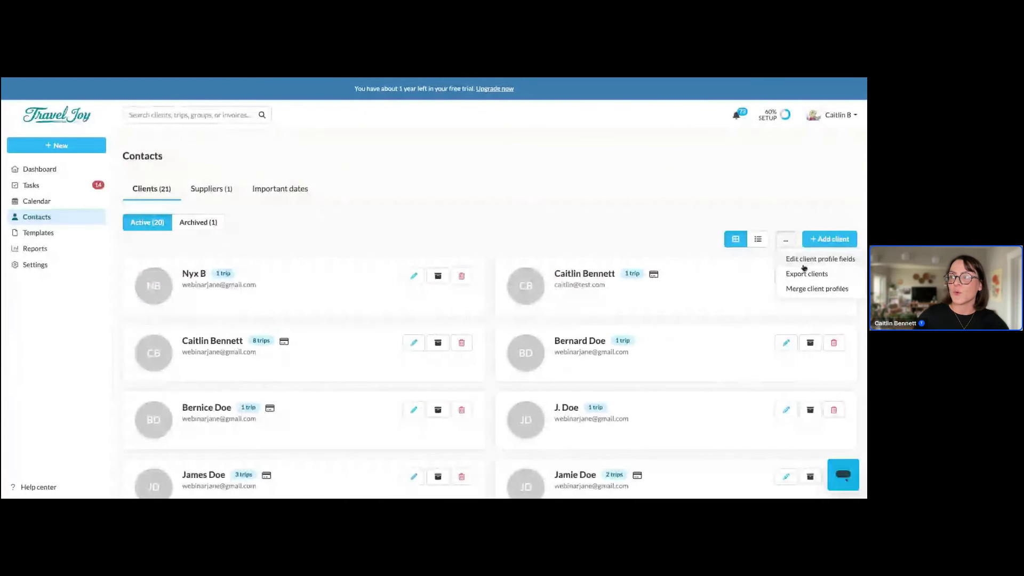
{"action": "left_click", "coordinate": [803, 263]}
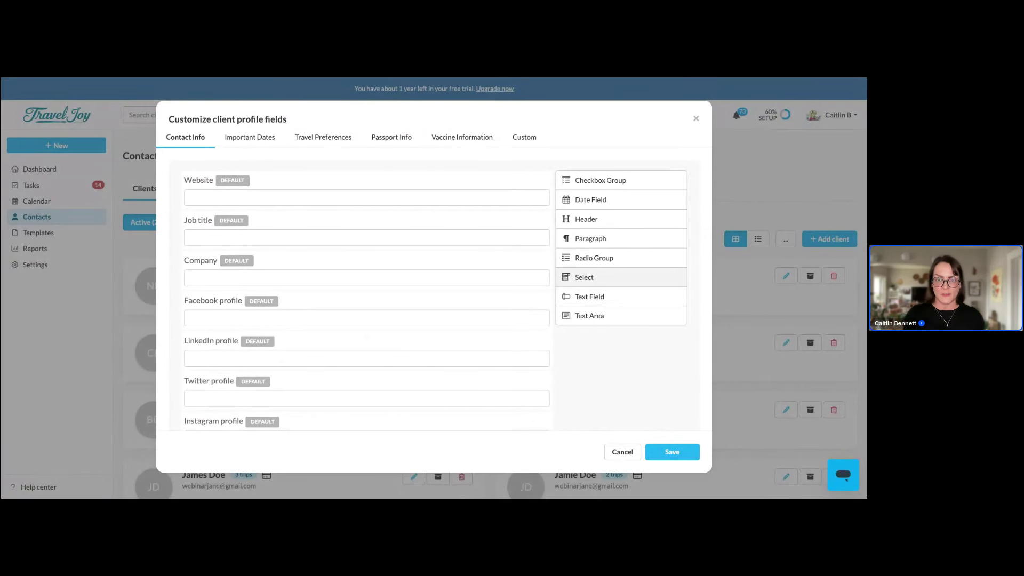
{"action": "left_click", "coordinate": [262, 140]}
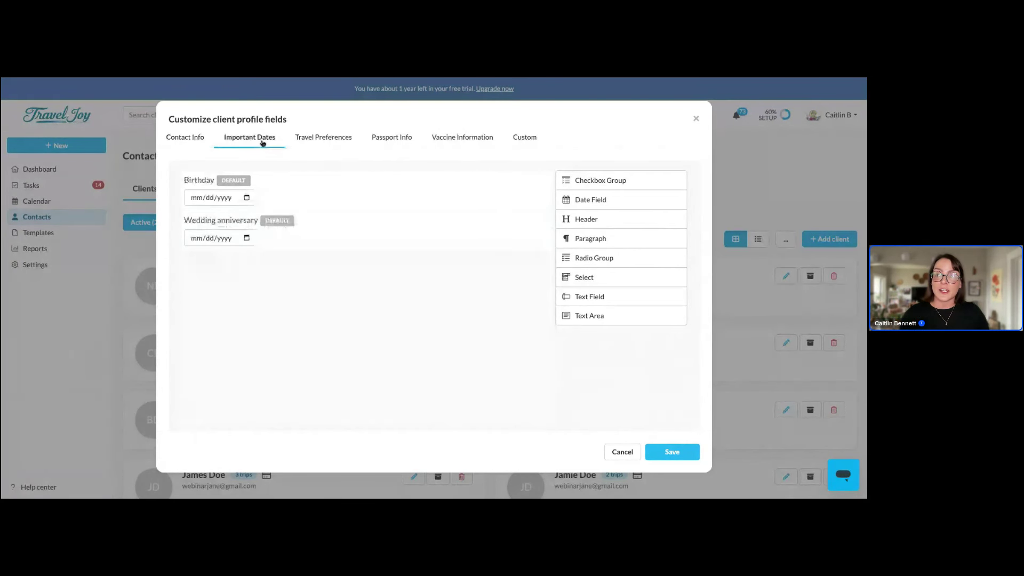
{"action": "left_click", "coordinate": [345, 144]}
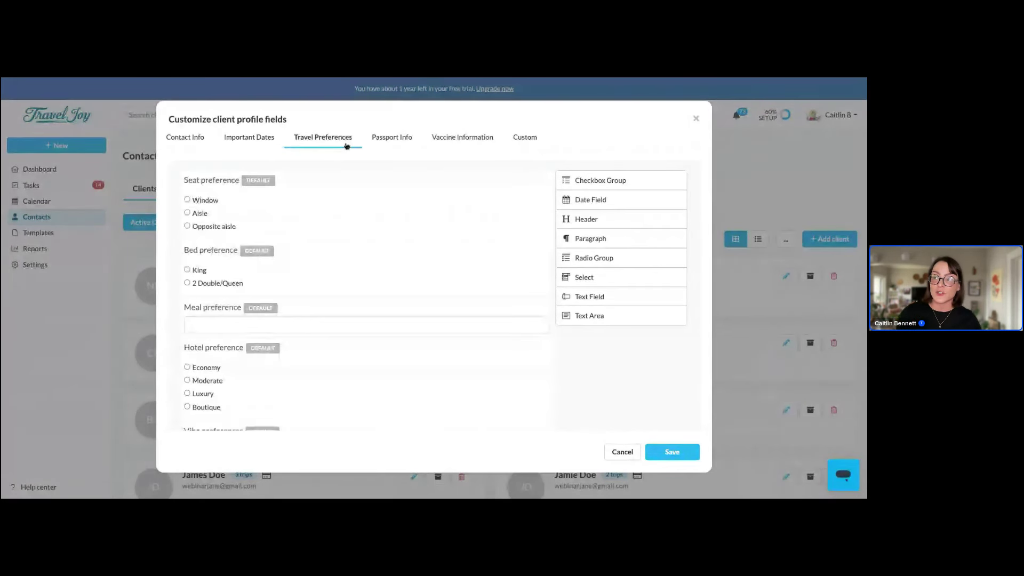
{"action": "left_click", "coordinate": [526, 139]}
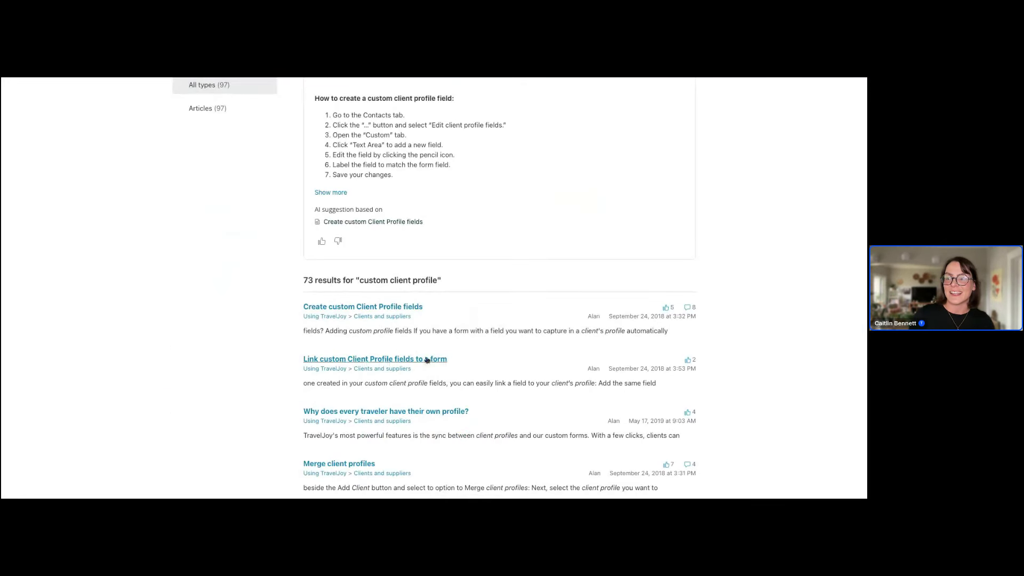
Read the 'Link custom Client Profile fields to a form' help article, then return to Travel Joy
{"action": "left_click", "coordinate": [425, 360]}
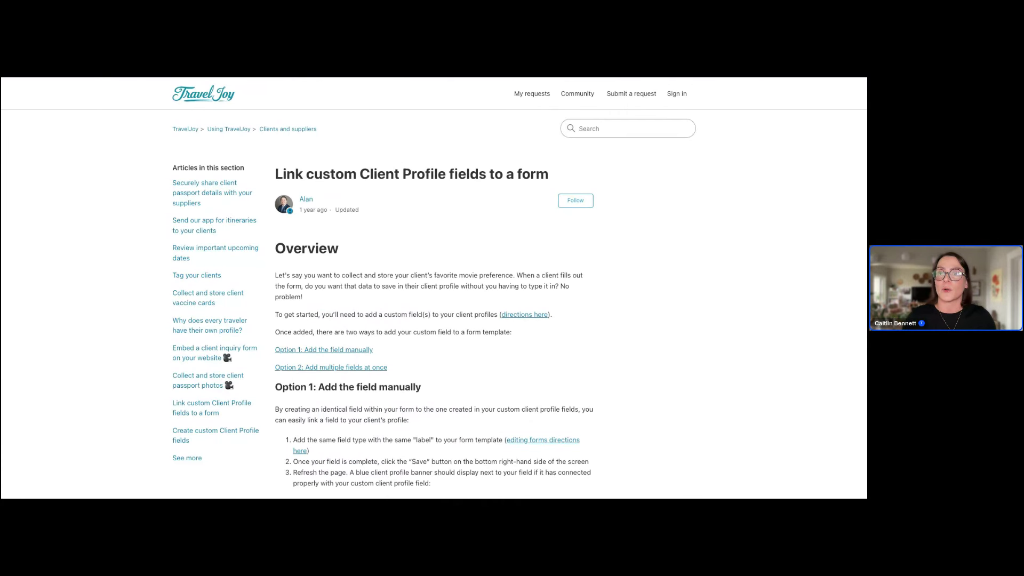
{"action": "key", "text": "ctrl+Tab"}
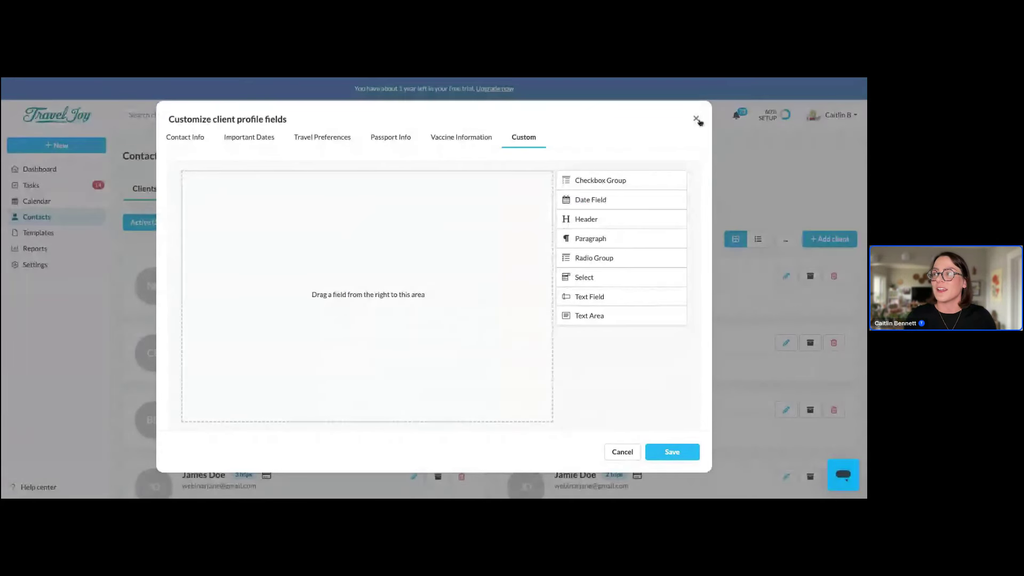
Close the Customize client profile fields dialog
{"action": "left_click", "coordinate": [696, 119]}
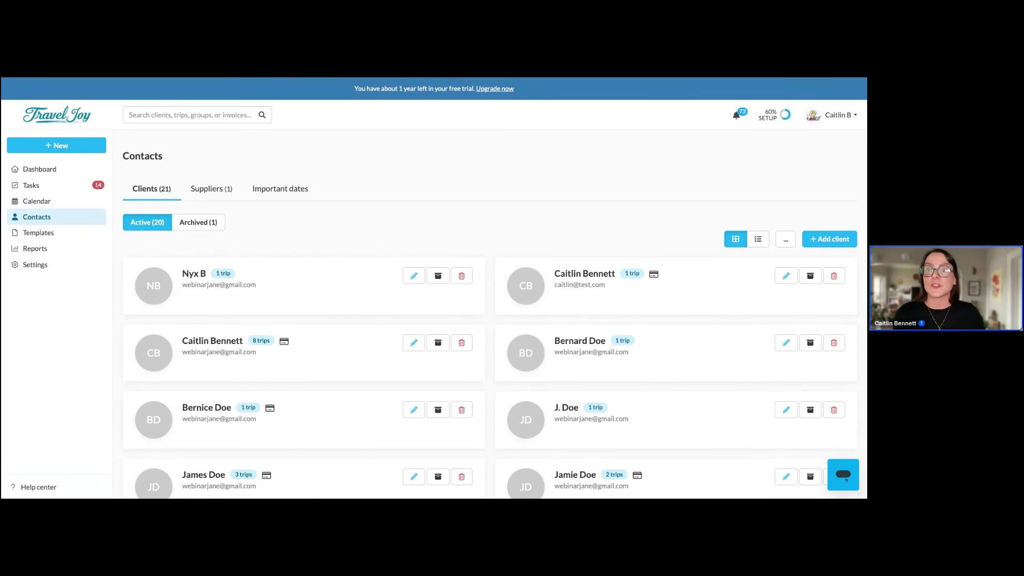
Open the Client Inquiry (default) form template from Templates > Forms
{"action": "left_click", "coordinate": [49, 234]}
{"action": "left_click", "coordinate": [55, 287]}
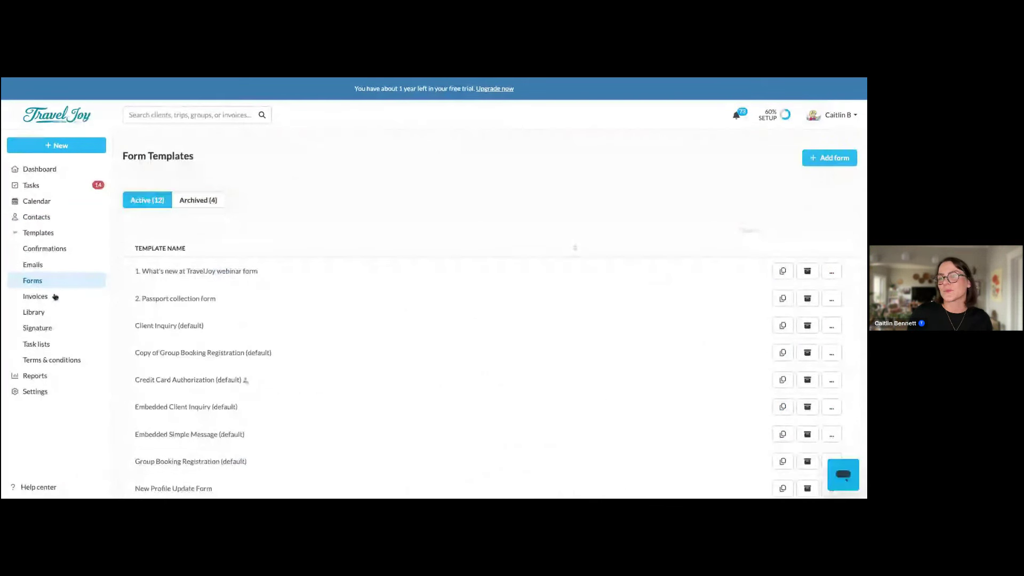
{"action": "scroll", "coordinate": [240, 441], "scroll_direction": "down", "scroll_amount": 2}
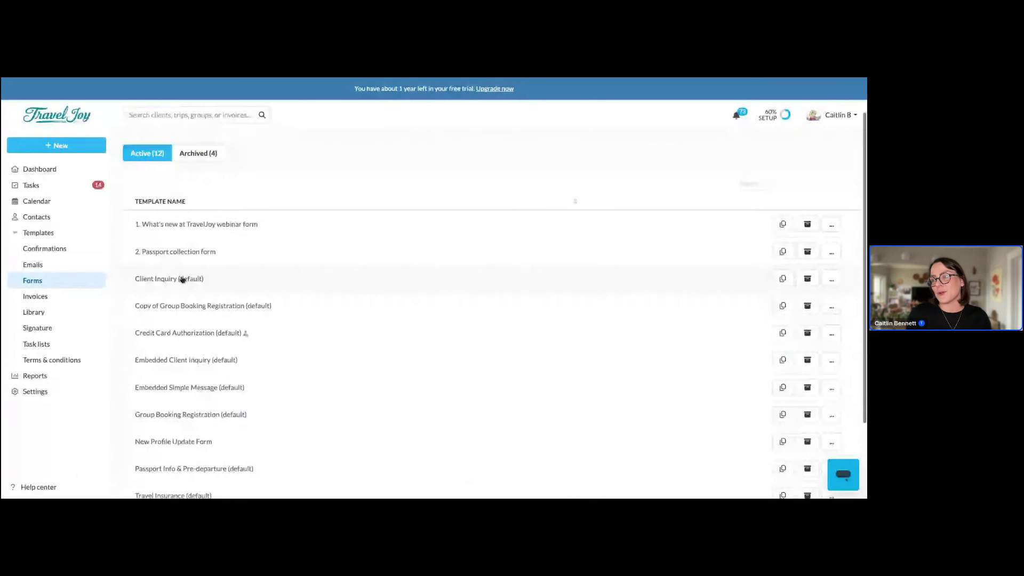
{"action": "left_click", "coordinate": [182, 279]}
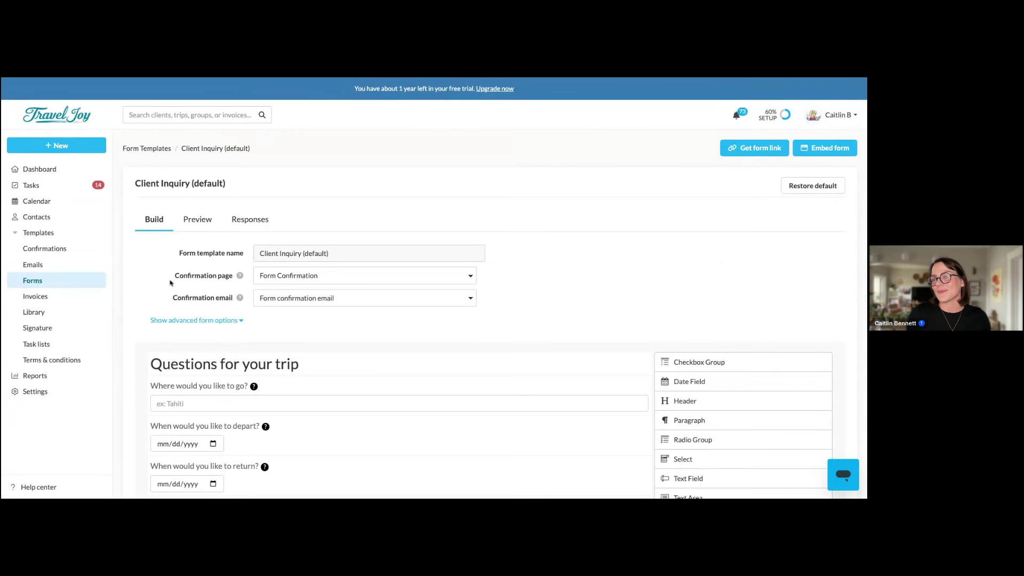
{"action": "scroll", "coordinate": [246, 349], "scroll_direction": "down", "scroll_amount": 3}
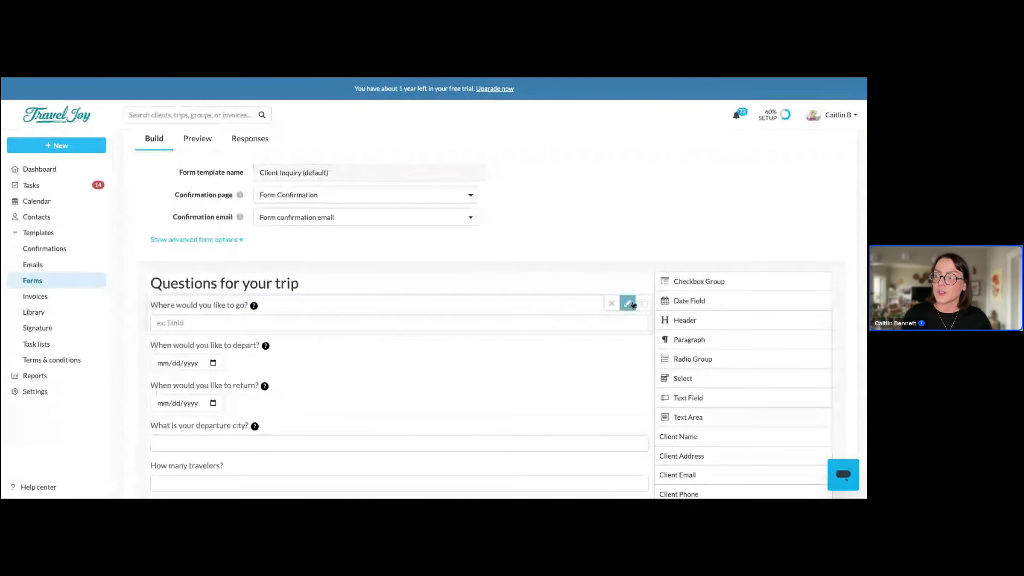
Mark the 'Where would you like to go?' question as required and save the form
{"action": "left_click", "coordinate": [628, 306]}
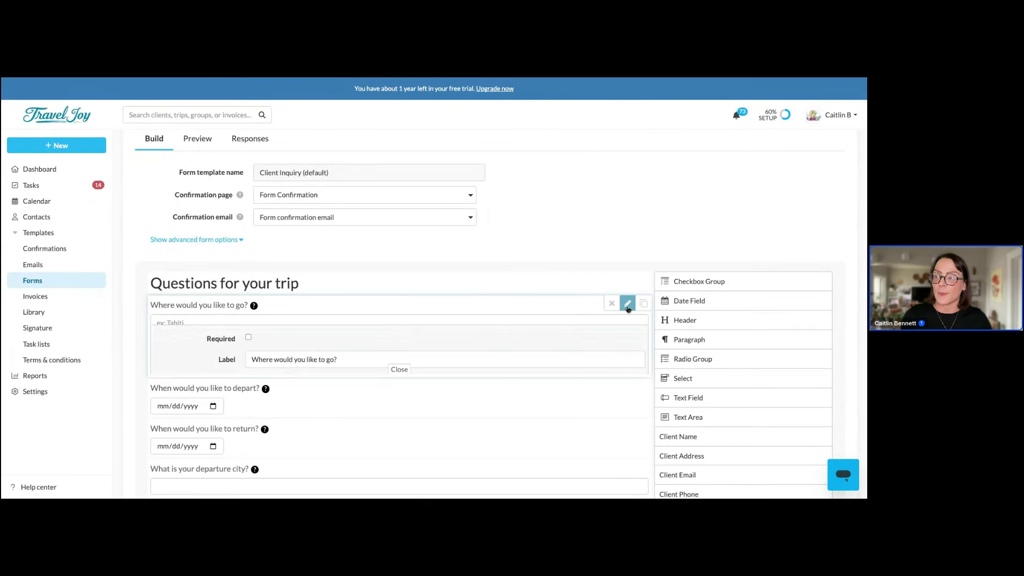
{"action": "left_click", "coordinate": [248, 329]}
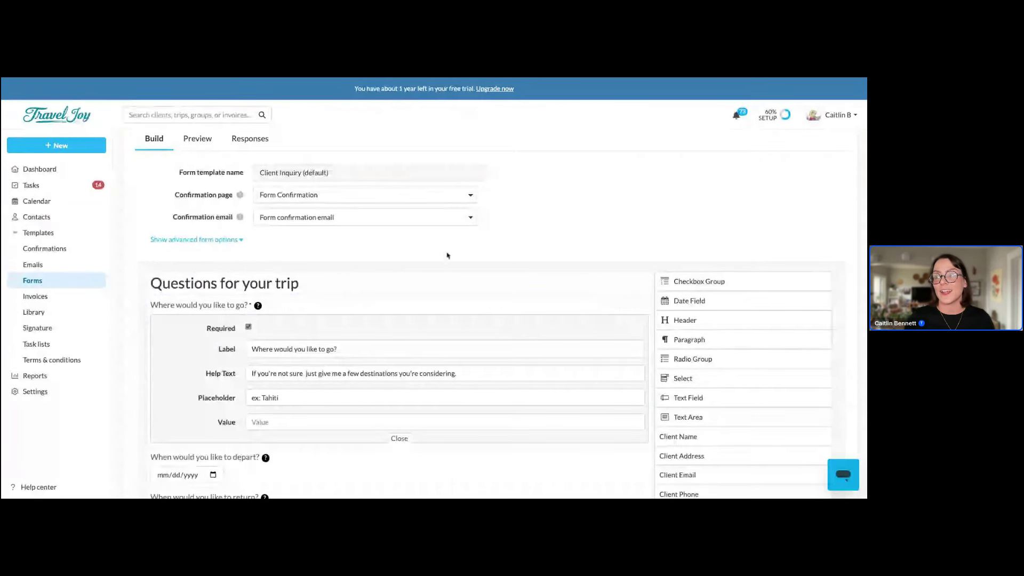
{"action": "scroll", "coordinate": [679, 264], "scroll_direction": "down", "scroll_amount": 4}
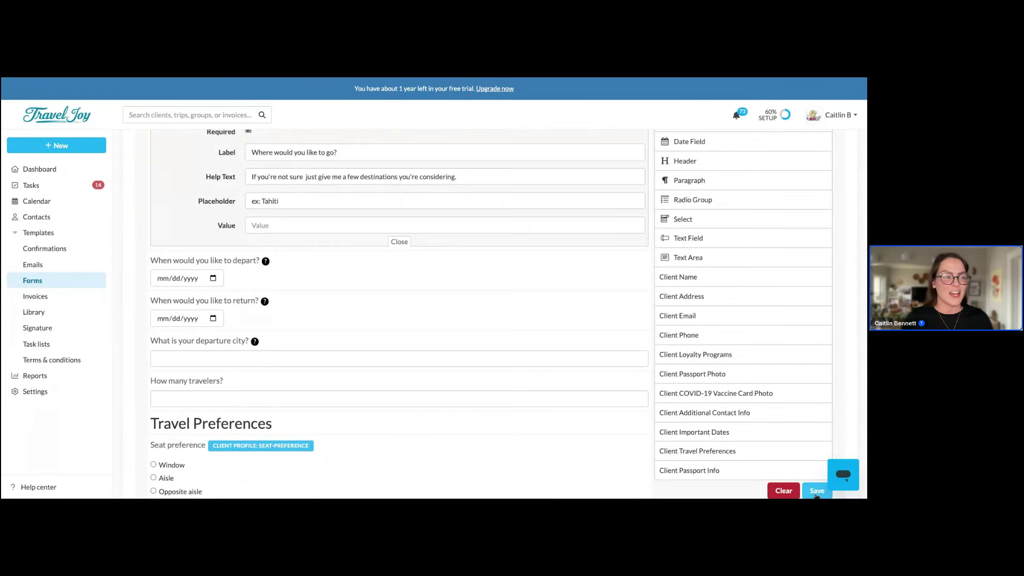
{"action": "left_click", "coordinate": [816, 491]}
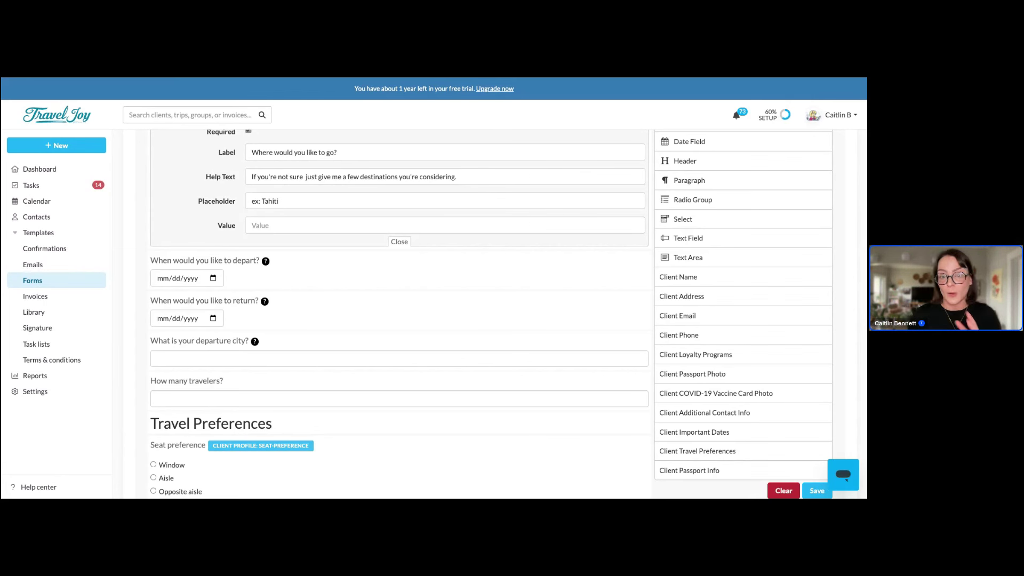
{"action": "scroll", "coordinate": [400, 315], "scroll_direction": "up", "scroll_amount": 1}
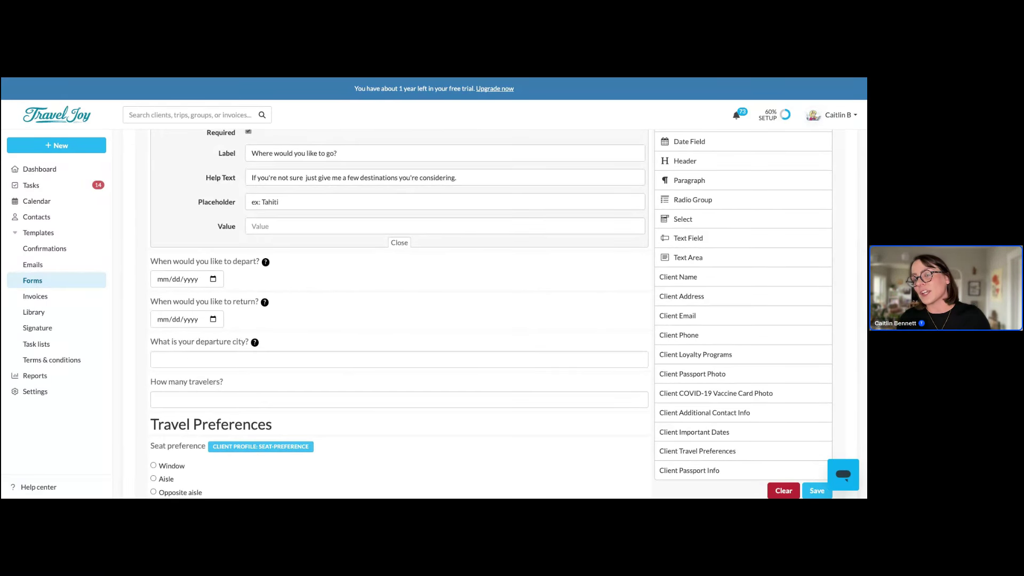
Open the Help Center's 'See what's new with TravelJoy!' release notes article
{"action": "left_click", "coordinate": [39, 487]}
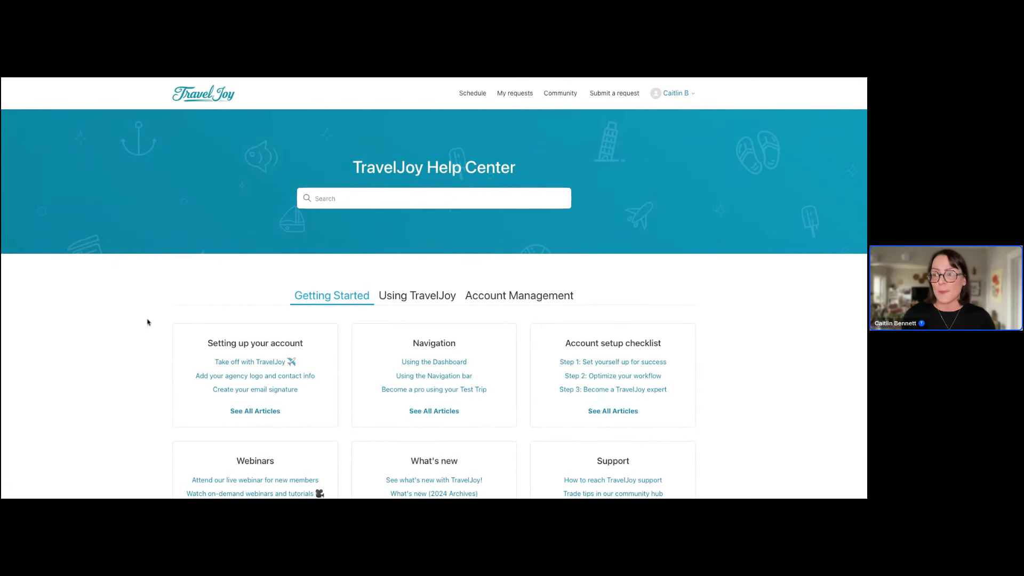
{"action": "scroll", "coordinate": [148, 322], "scroll_direction": "down", "scroll_amount": 1}
{"action": "scroll", "coordinate": [148, 322], "scroll_direction": "down", "scroll_amount": 1}
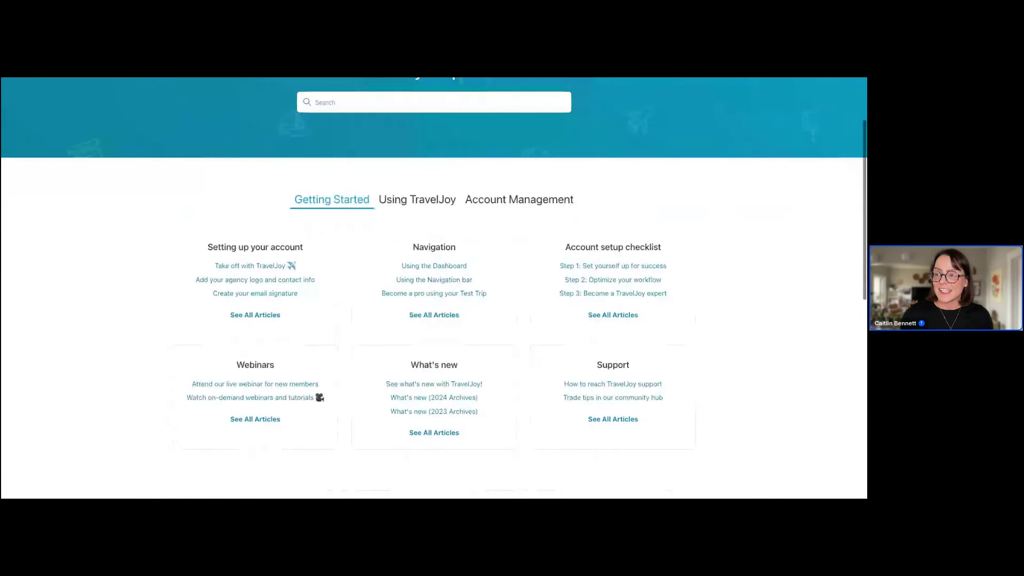
{"action": "left_click", "coordinate": [432, 385]}
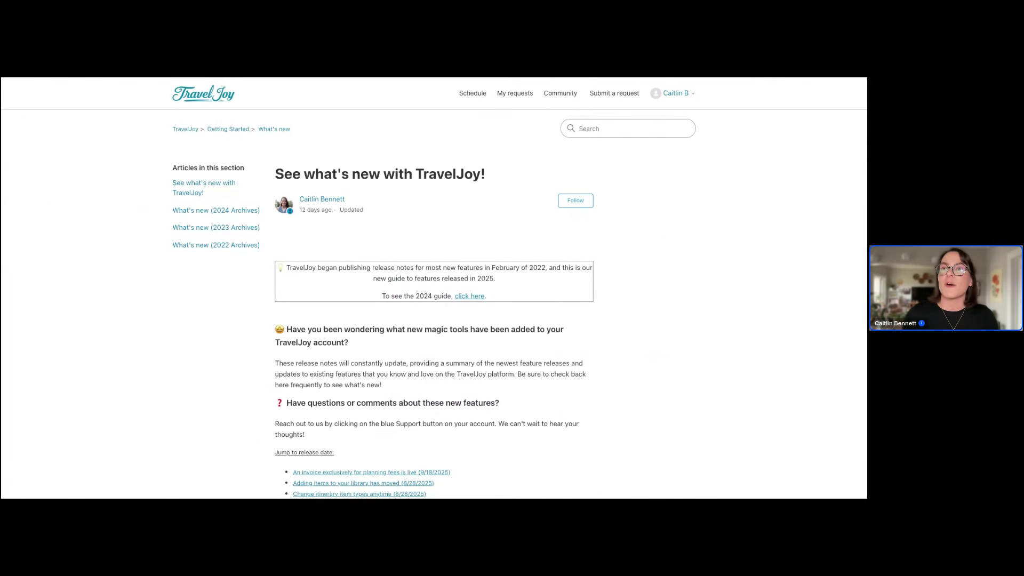
Go back to the Client Inquiry form builder and bring up the TJ Bot support chat
{"action": "key", "text": "ctrl+Tab"}
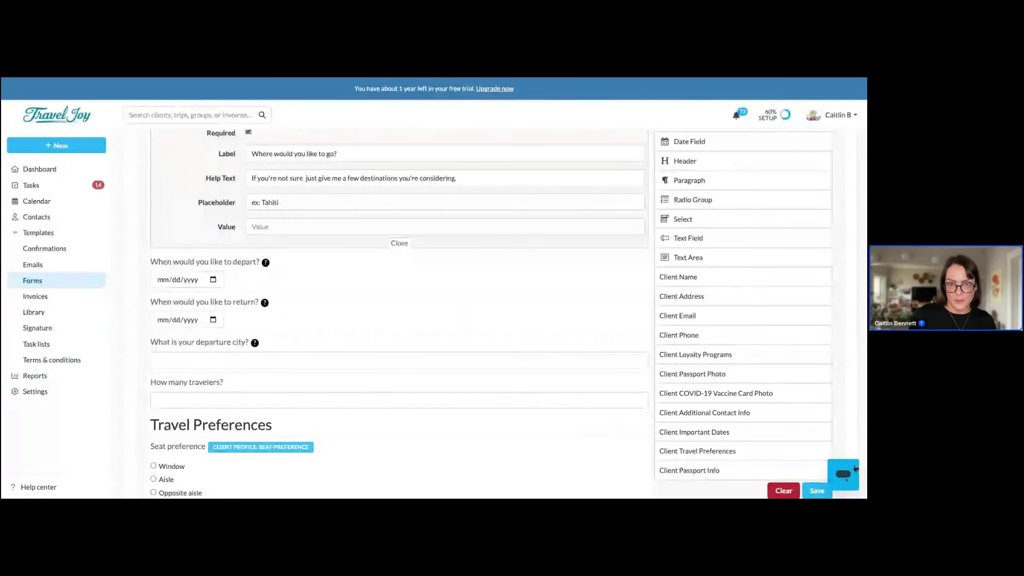
{"action": "scroll", "coordinate": [840, 476], "scroll_direction": "down", "scroll_amount": 1}
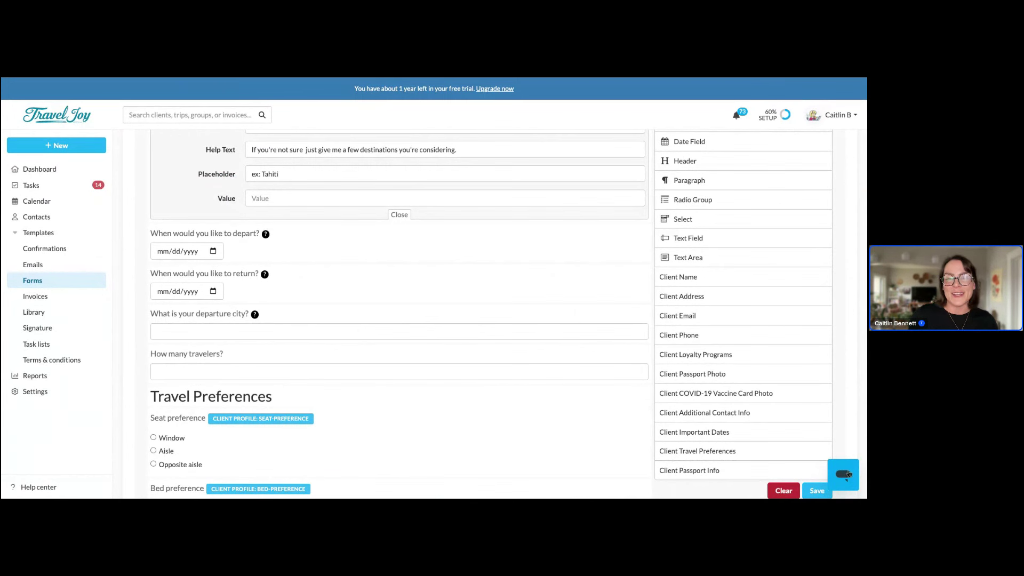
{"action": "left_click", "coordinate": [848, 474]}
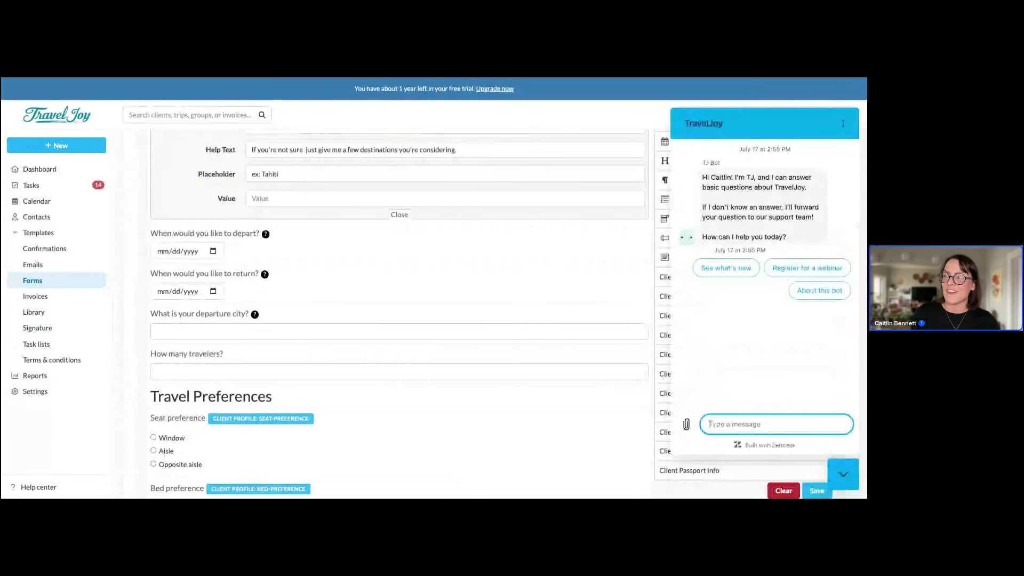